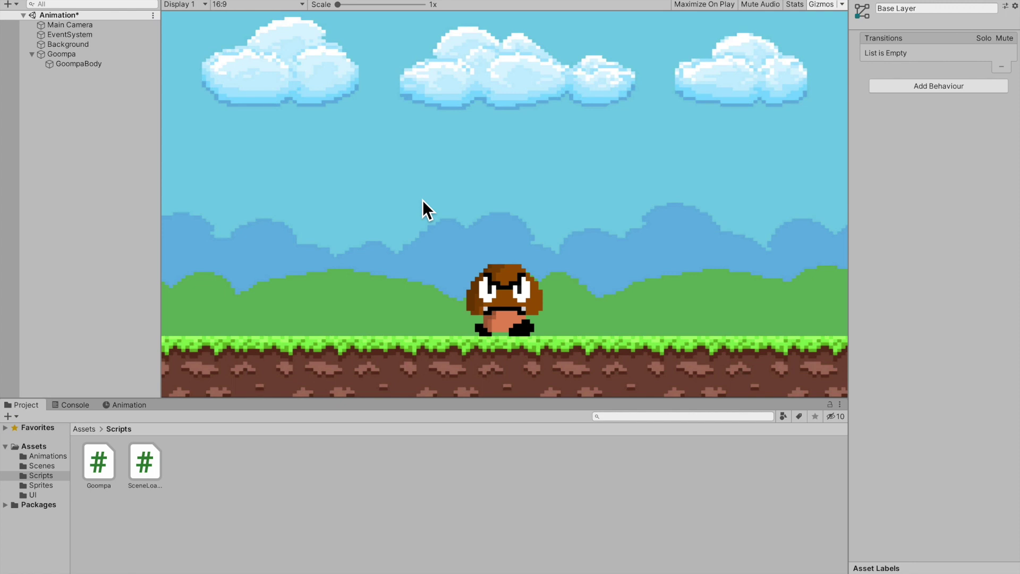
Play the finished Goompa scene as a preview before starting over
key("ctrl+p")
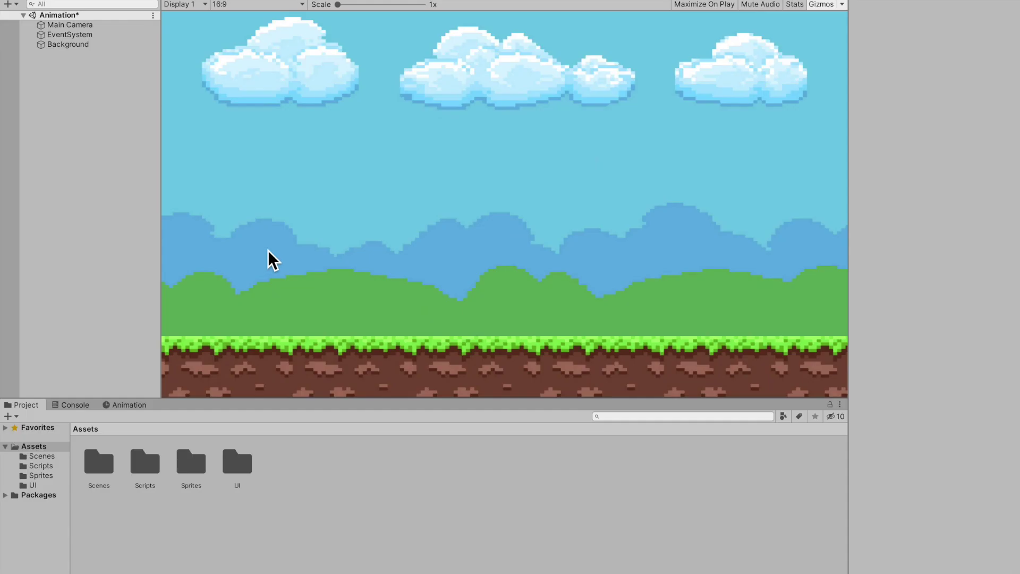
Create an empty object named Goompa and reset its Transform to the origin
right_click(107, 123)
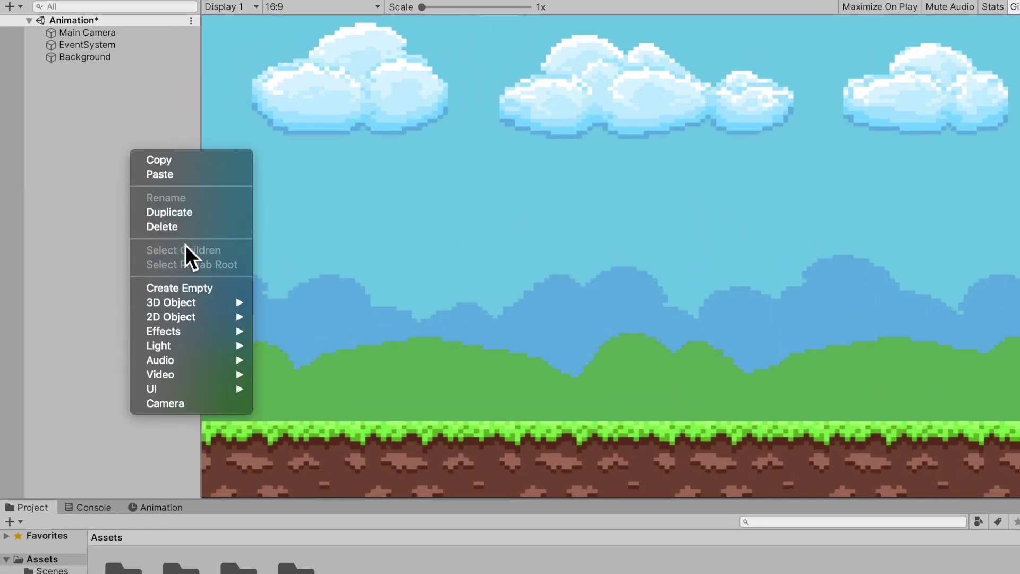
left_click(199, 288)
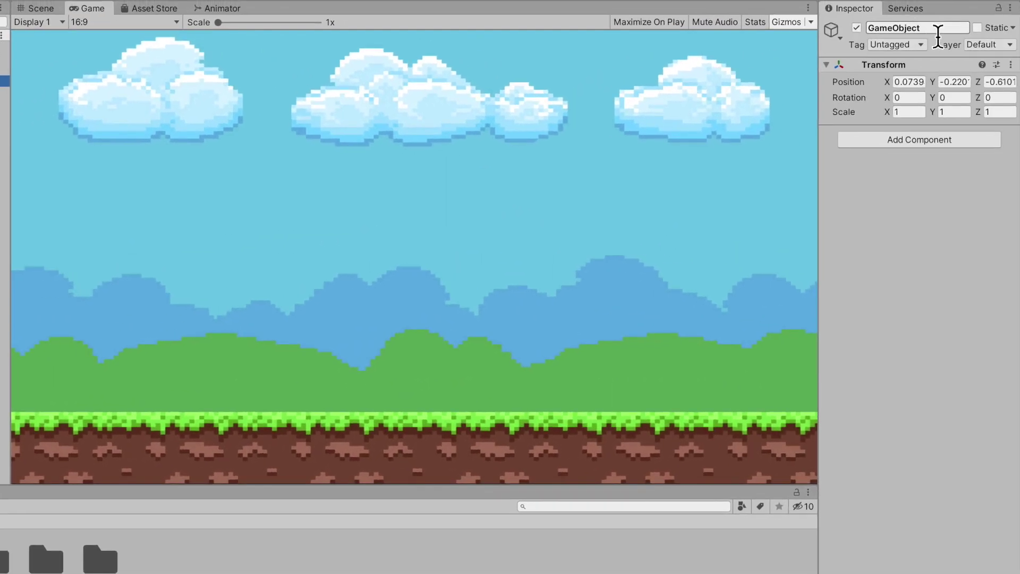
left_click(938, 32)
type("Goompa")
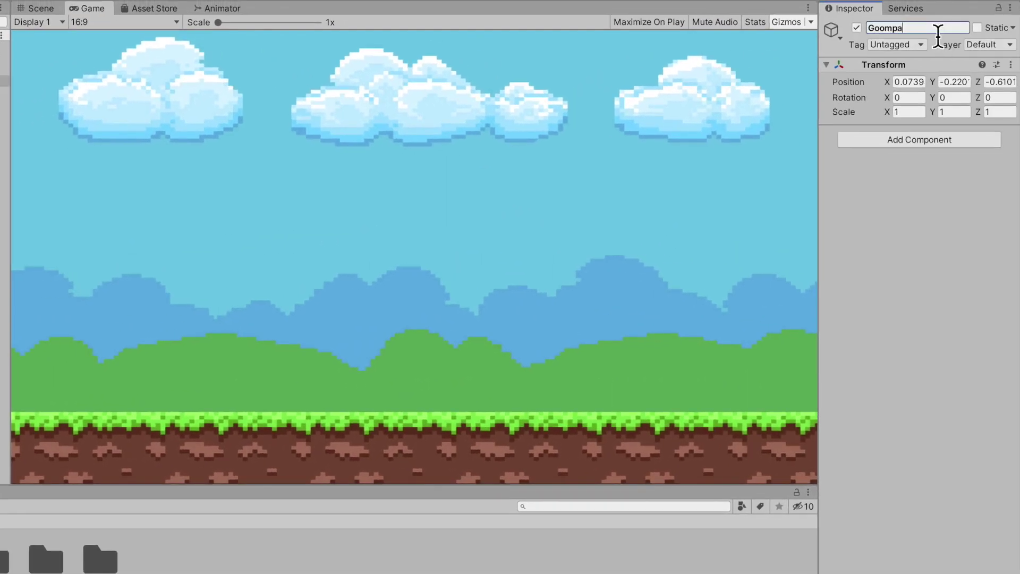
left_click(1010, 64)
left_click(938, 78)
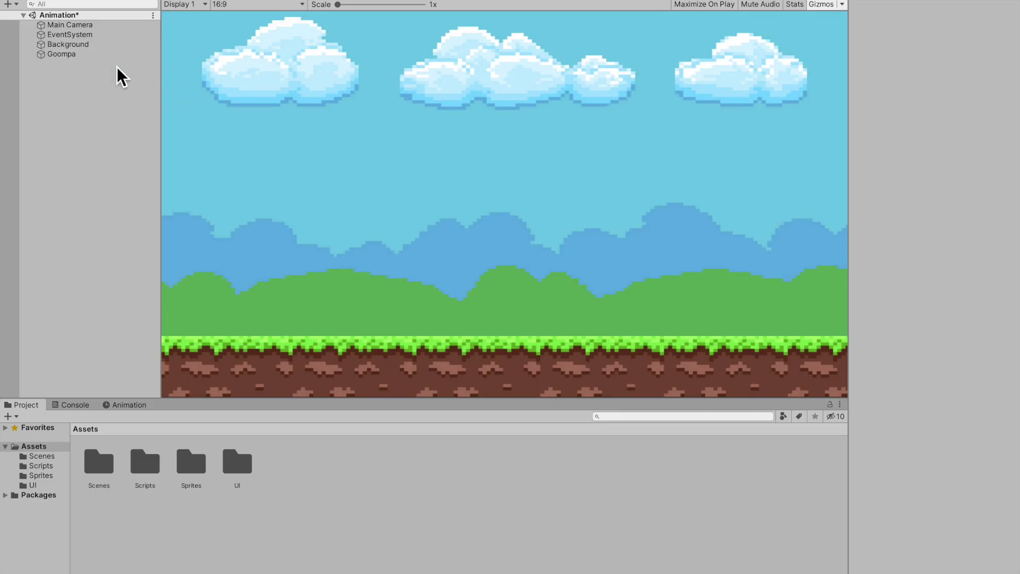
Add a 2D sprite child under Goompa and name it GoompaBody
left_click(112, 56)
right_click(113, 56)
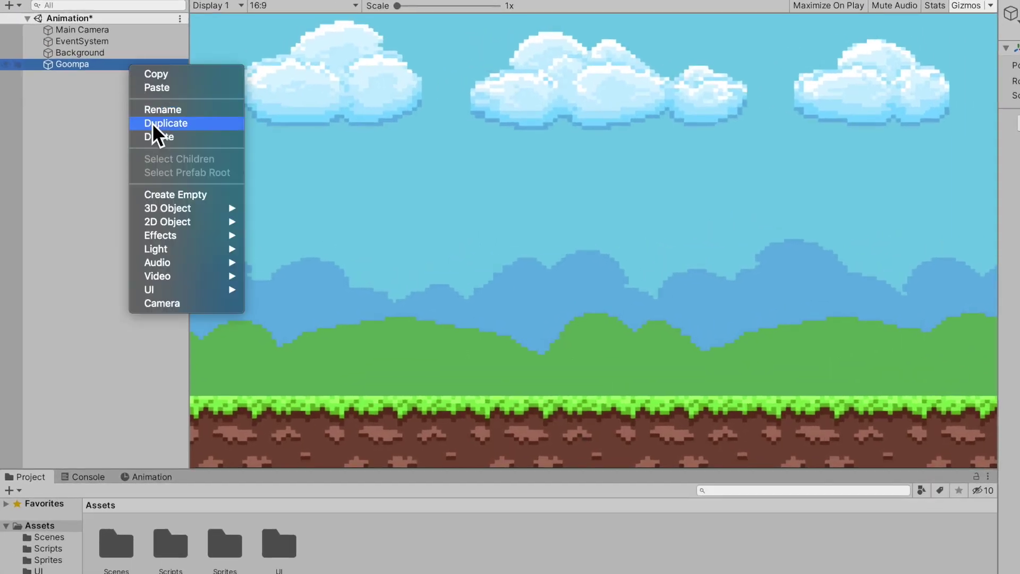
mouse_move(207, 225)
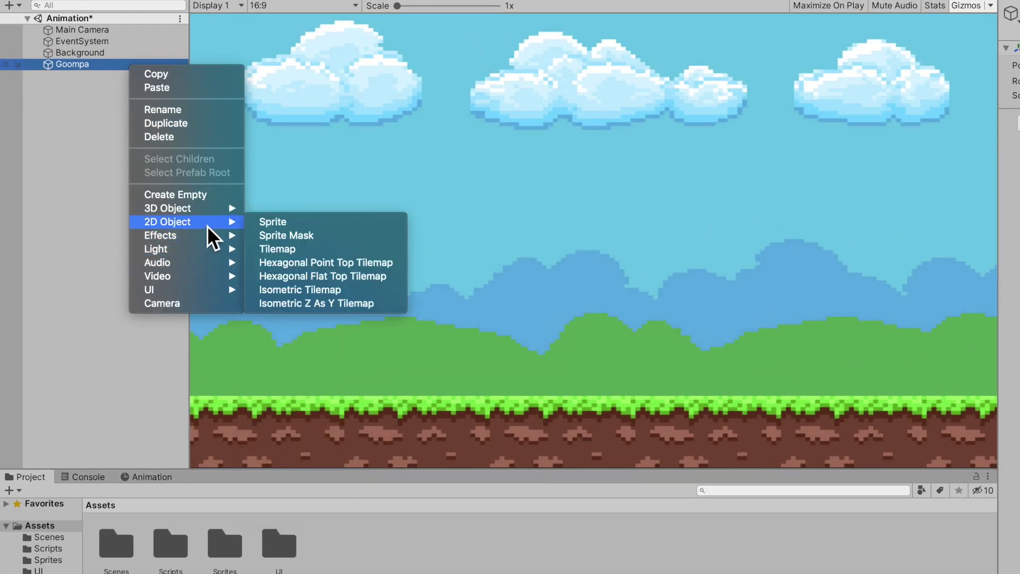
left_click(275, 225)
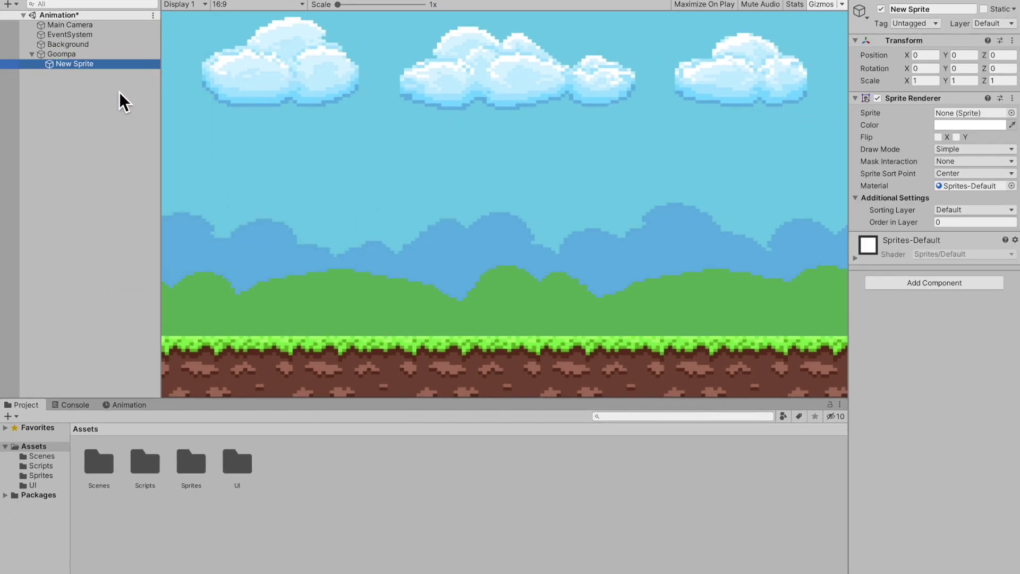
left_click(948, 10)
type("Goompa")
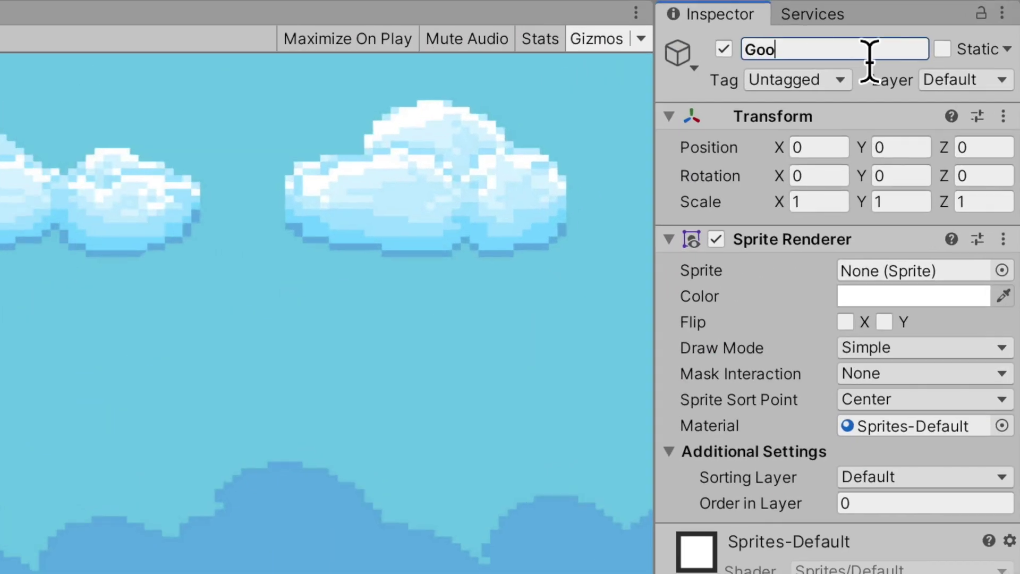
type("Body")
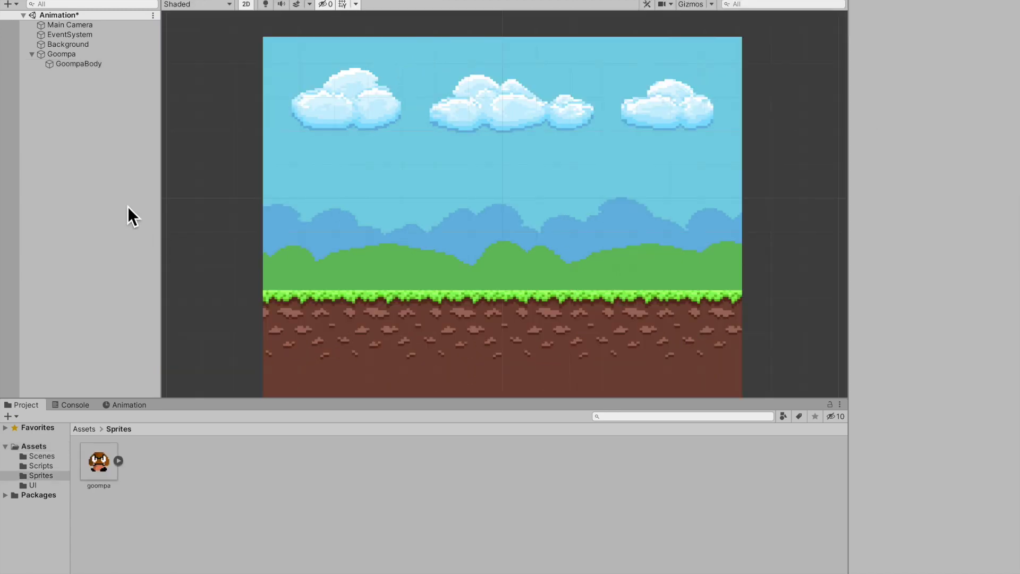
right_click(105, 190)
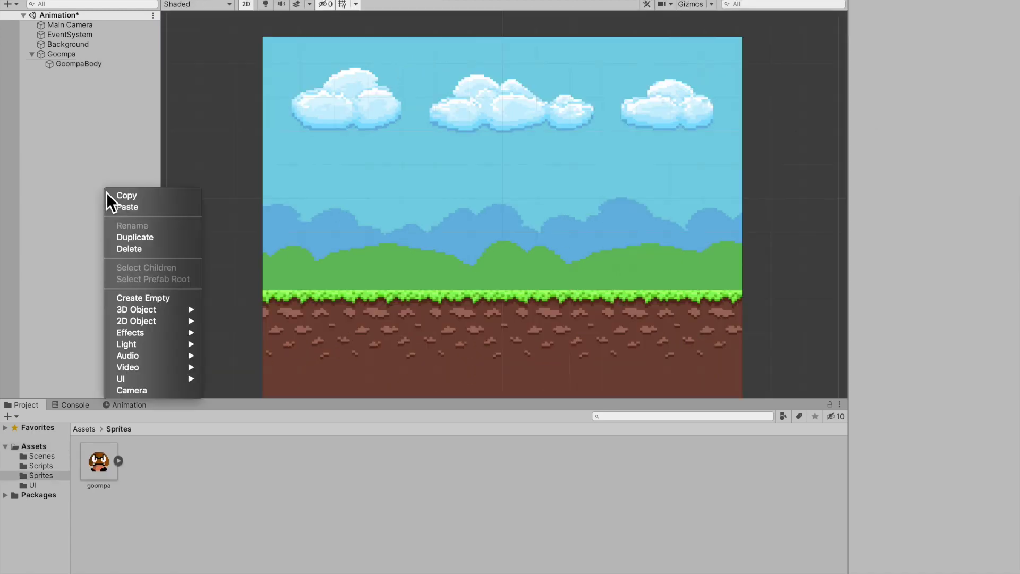
mouse_move(196, 321)
left_click(229, 320)
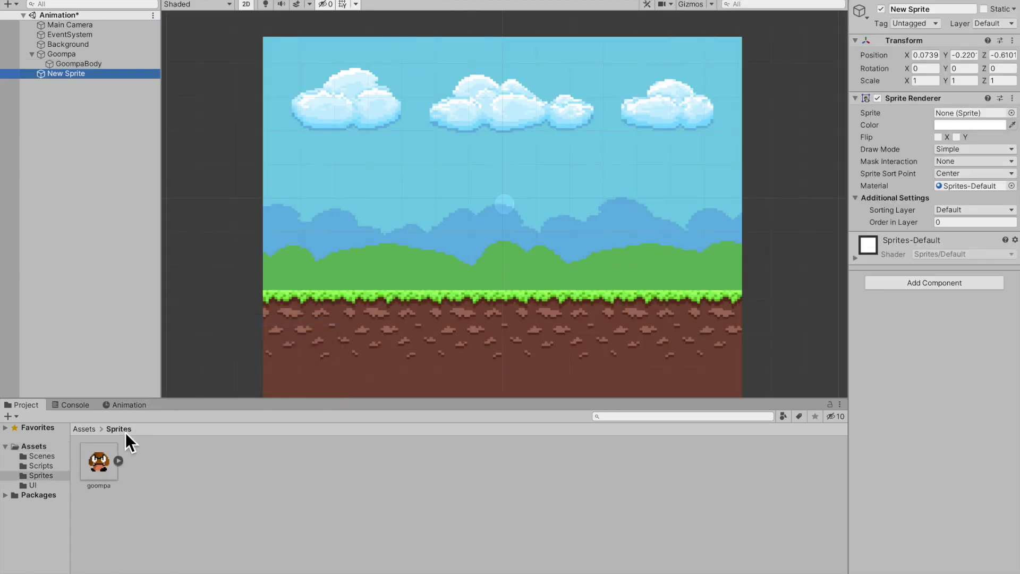
left_click_drag(98, 460, 978, 114)
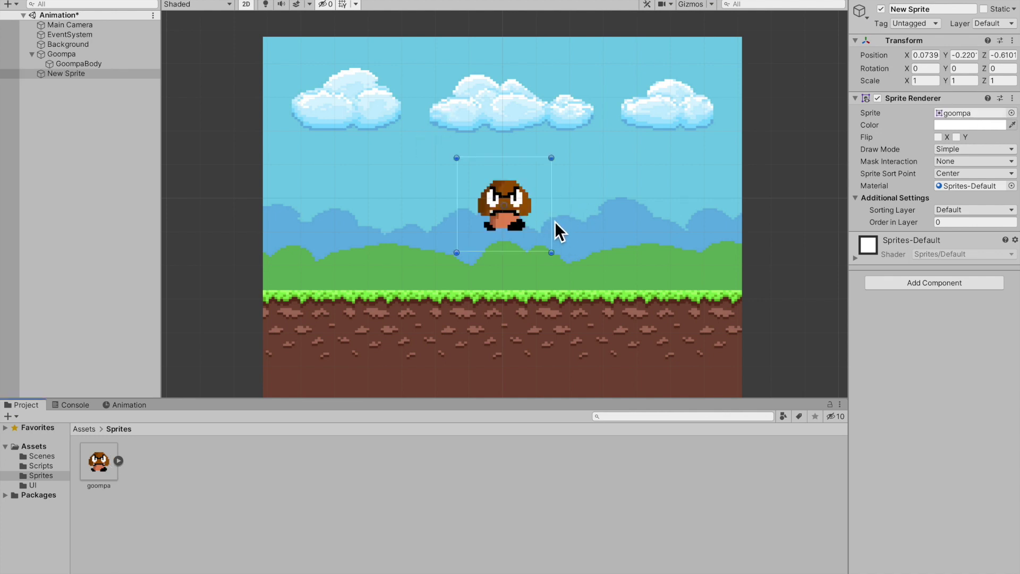
left_click_drag(526, 221, 714, 115)
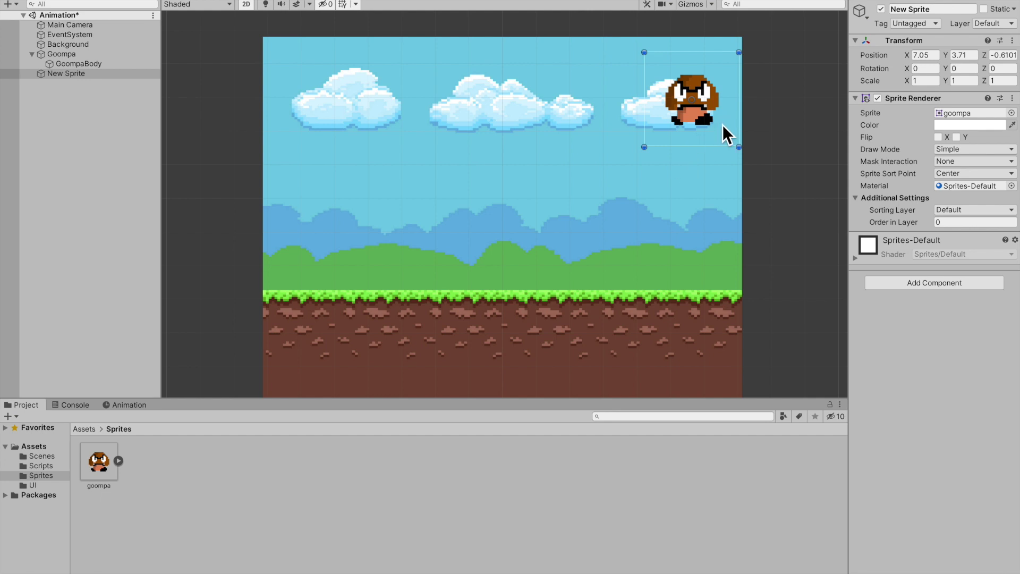
left_click_drag(723, 104, 396, 270)
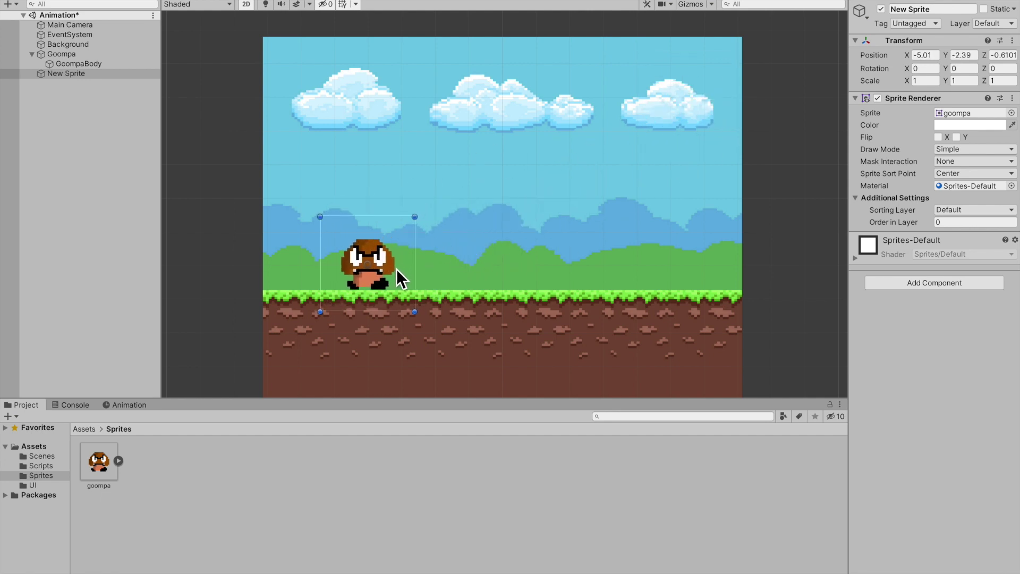
left_click_drag(383, 275, 725, 124)
right_click(96, 75)
left_click(135, 135)
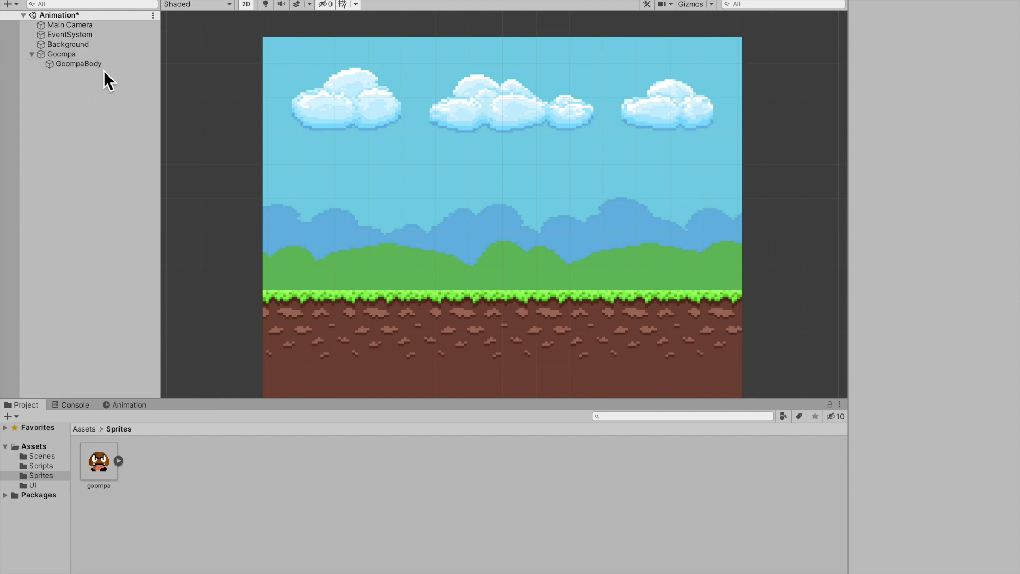
Give GoompaBody the goompa sprite, Order in Layer 1, and lower it onto the grass
left_click(99, 68)
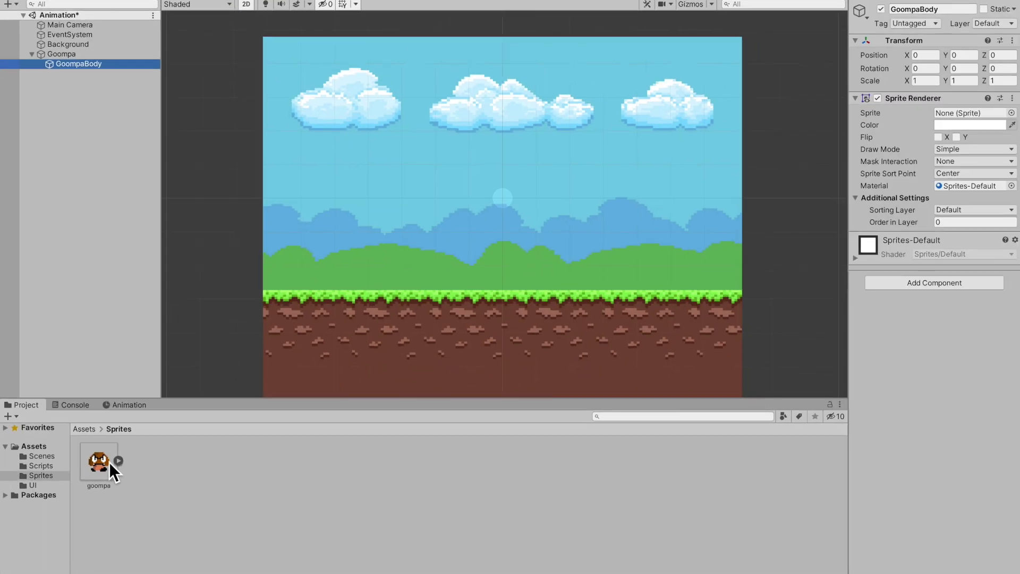
left_click_drag(106, 461, 966, 116)
left_click(964, 225)
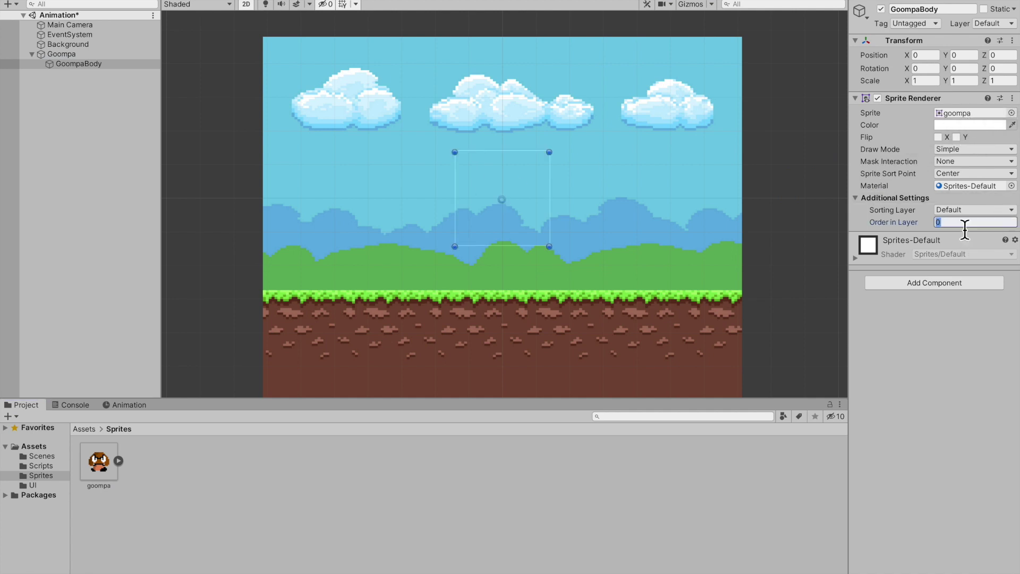
type("1w")
left_click_drag(506, 148, 504, 215)
left_click(113, 183)
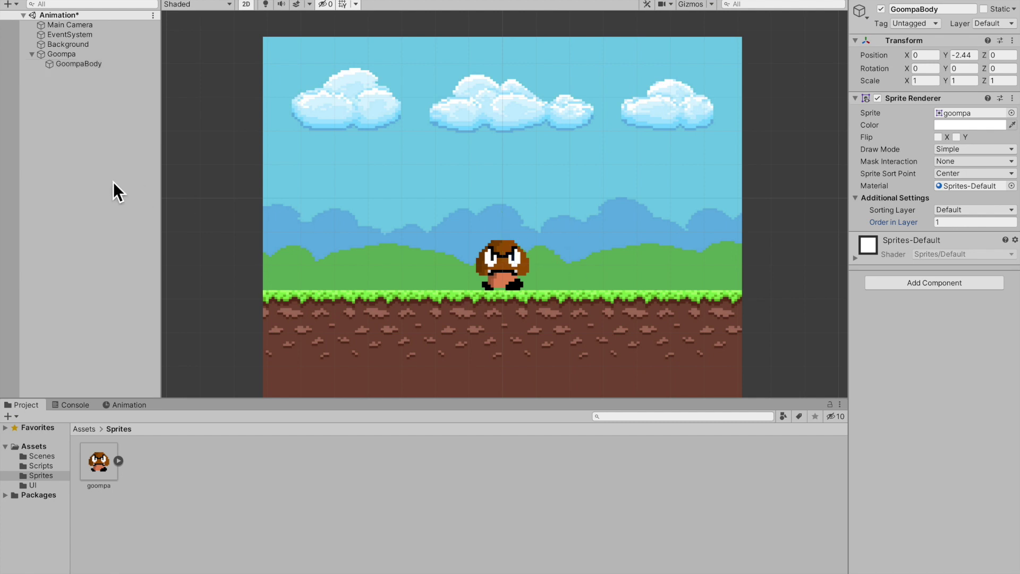
Create an Animations folder in Assets
left_click(37, 449)
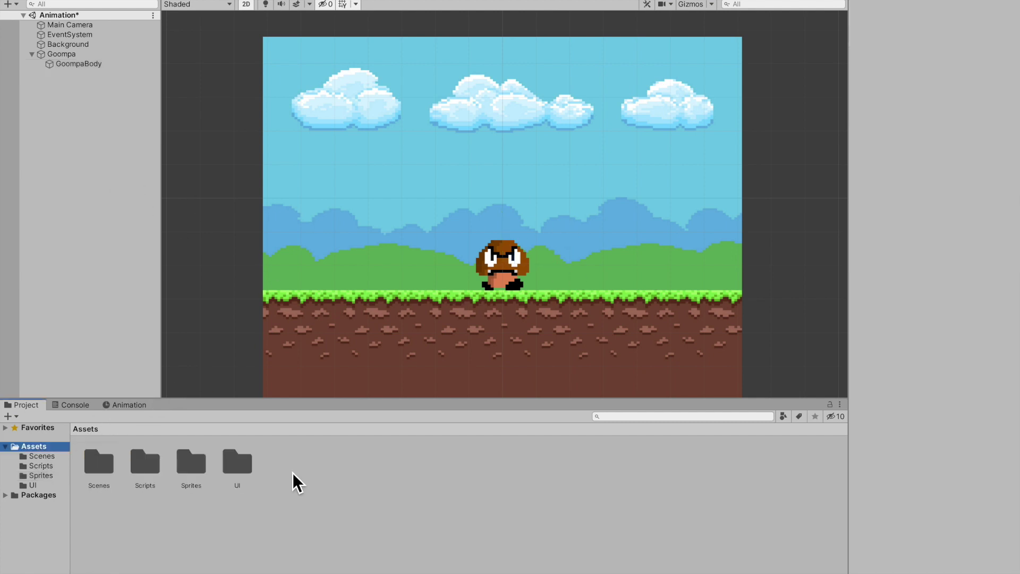
right_click(286, 468)
mouse_move(361, 307)
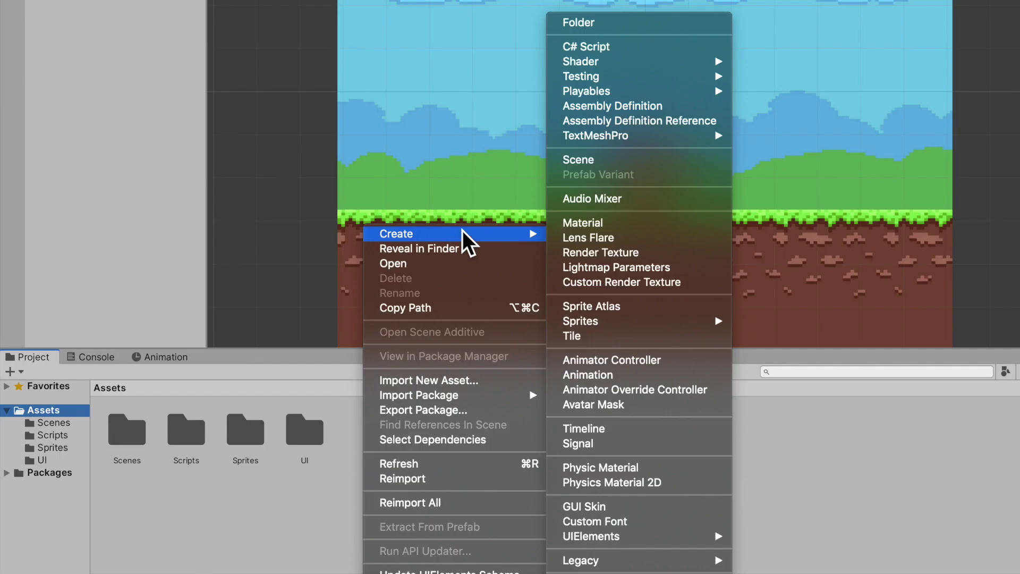
left_click(478, 144)
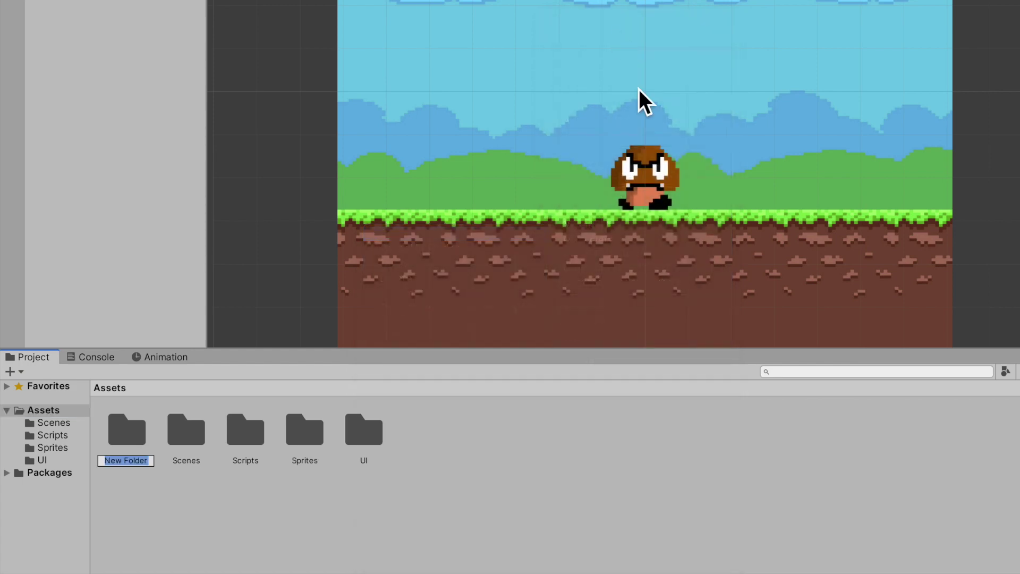
type("Animations")
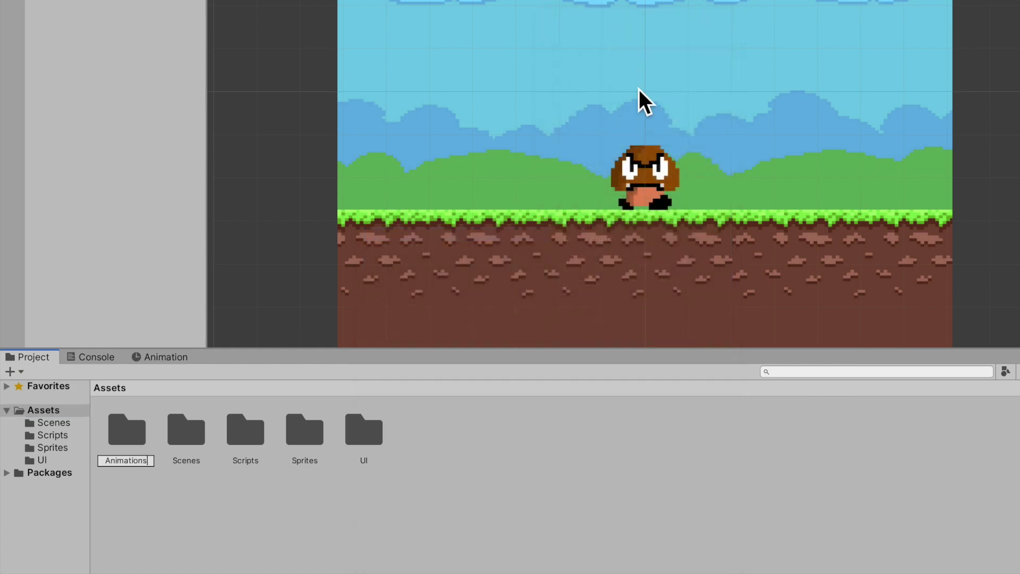
key("Return")
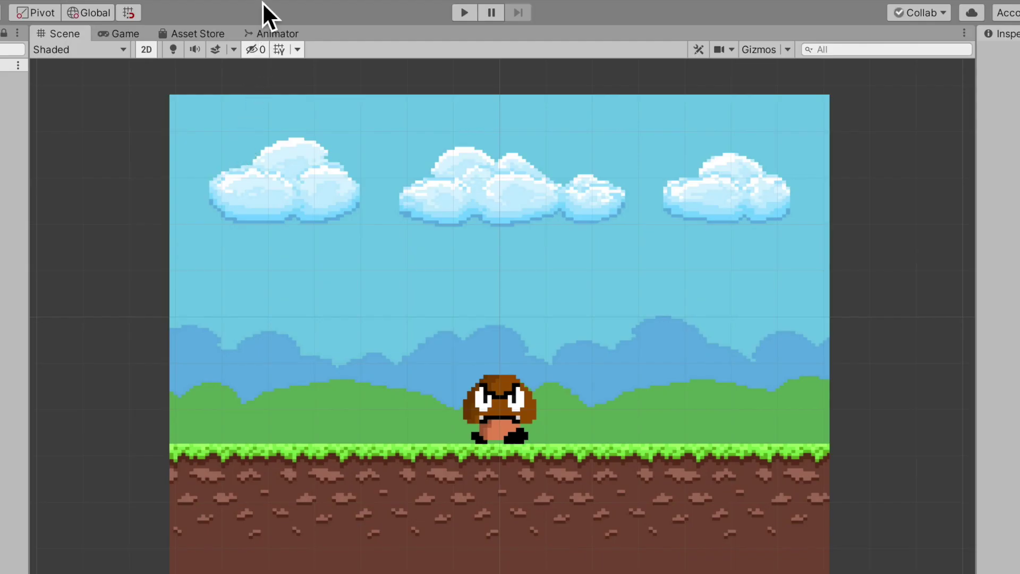
Open the Animation window from Window > Animation
mouse_move(262, 2)
left_click(213, 9)
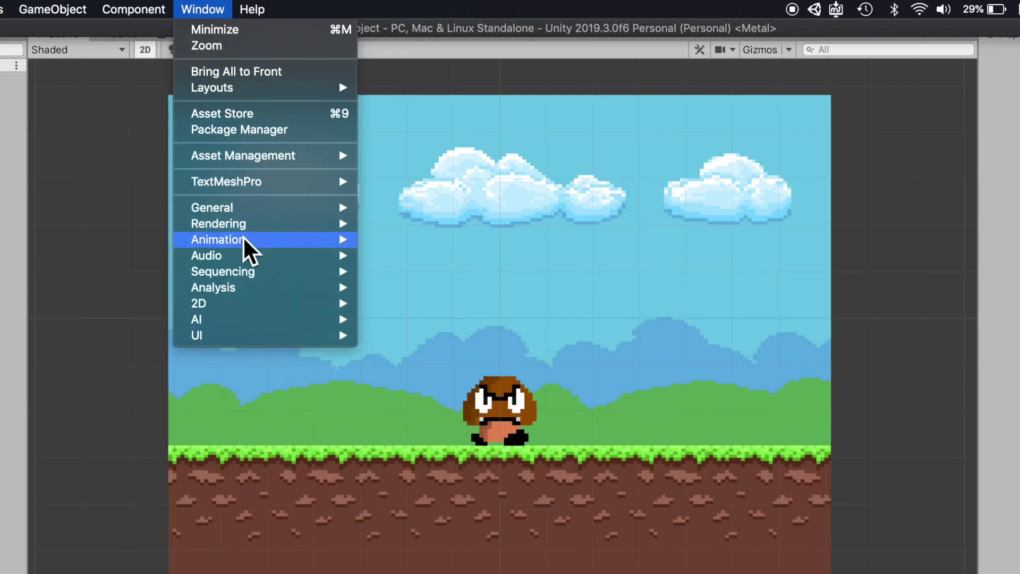
mouse_move(246, 240)
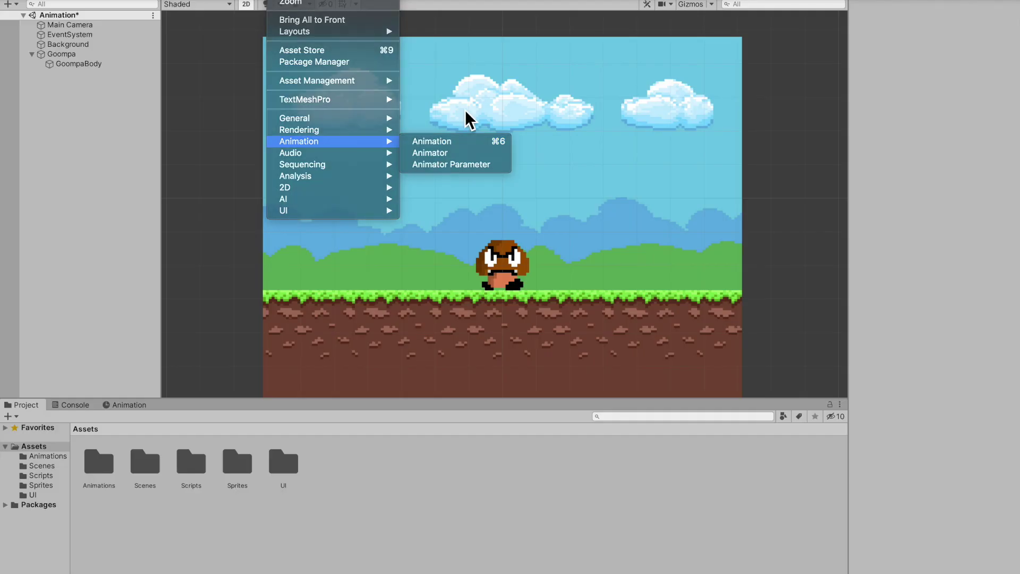
left_click(358, 298)
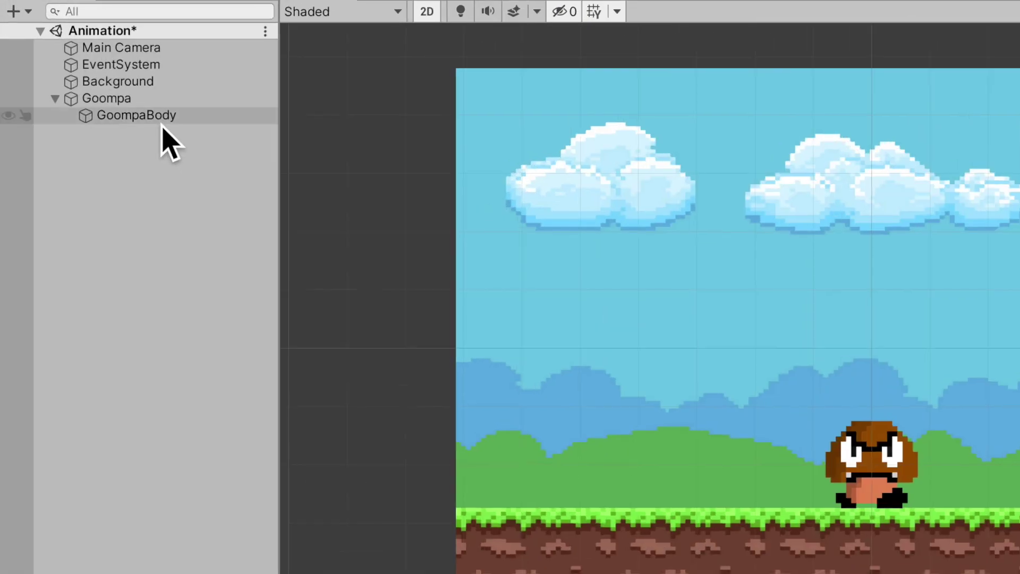
Create a goompa_press animation clip for GoompaBody, saved in the Animations folder
left_click(90, 64)
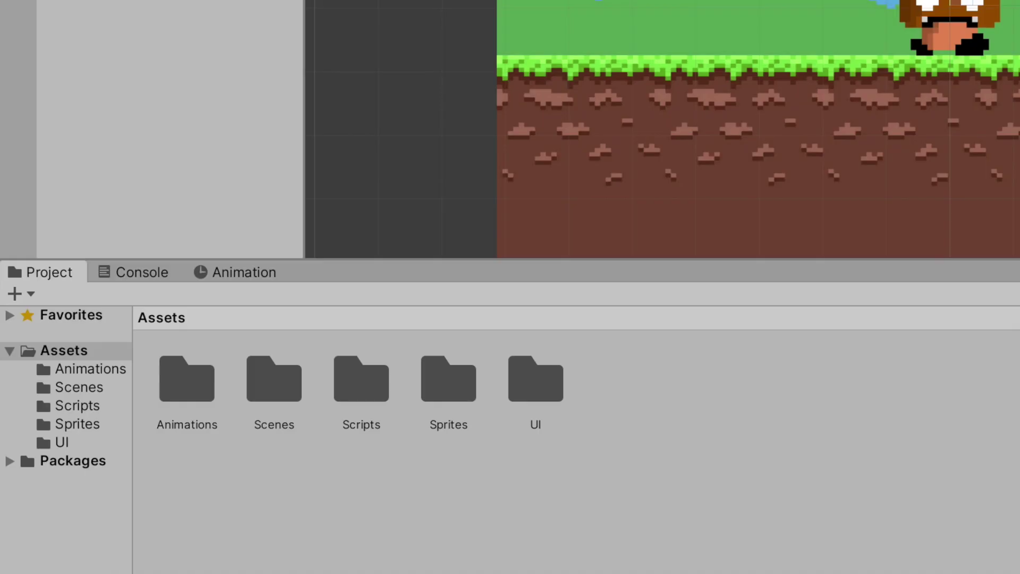
left_click(243, 279)
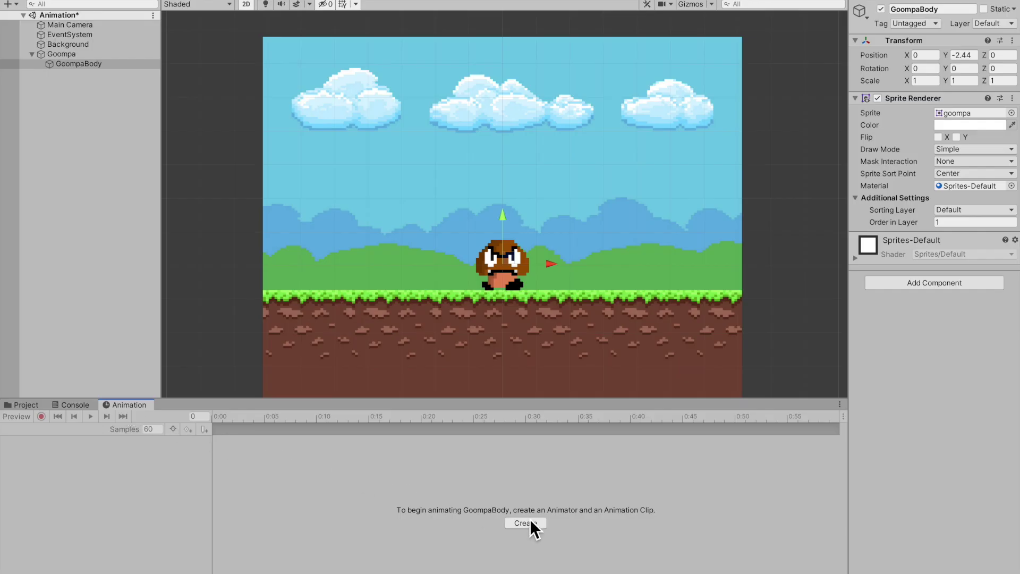
left_click(531, 525)
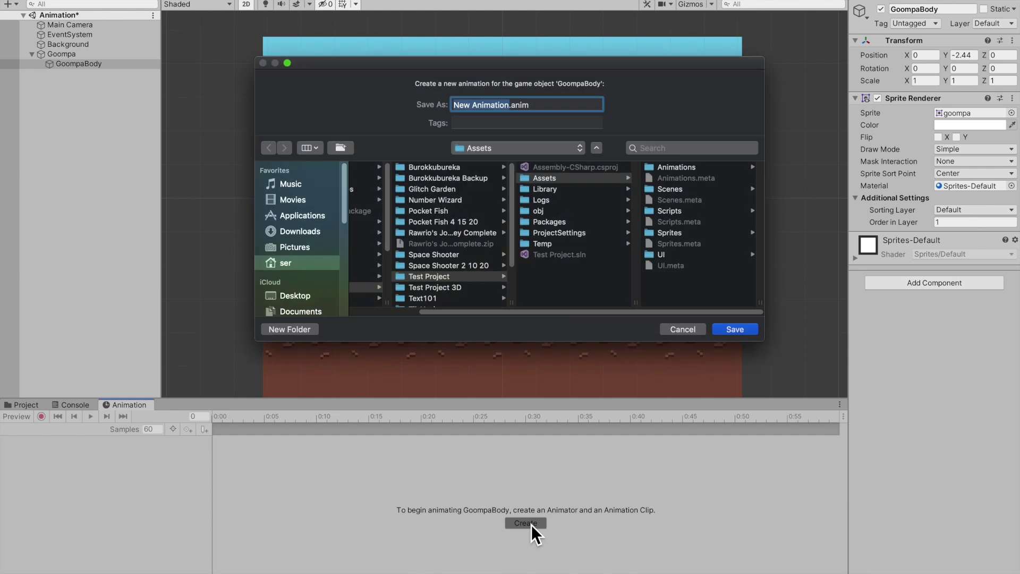
type("goompa_")
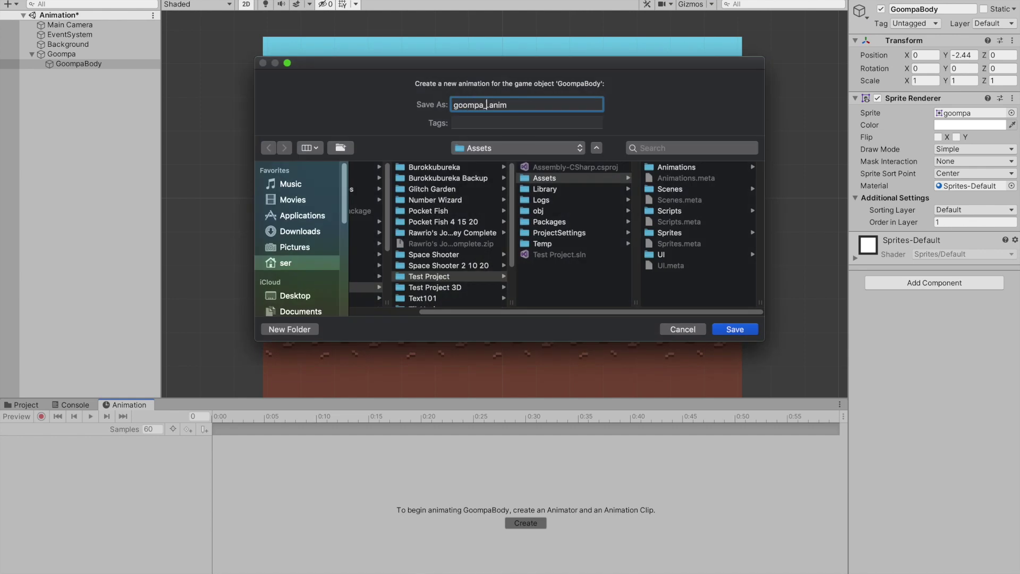
type("press")
left_click(675, 167)
left_click(734, 330)
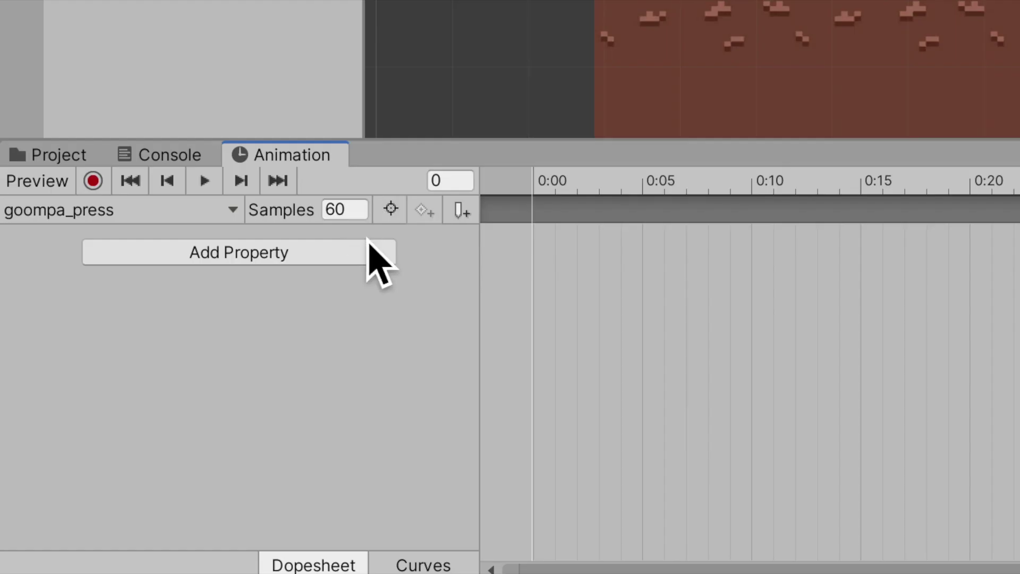
Change the goompa_press sample rate from 60 to 30
left_click(361, 215)
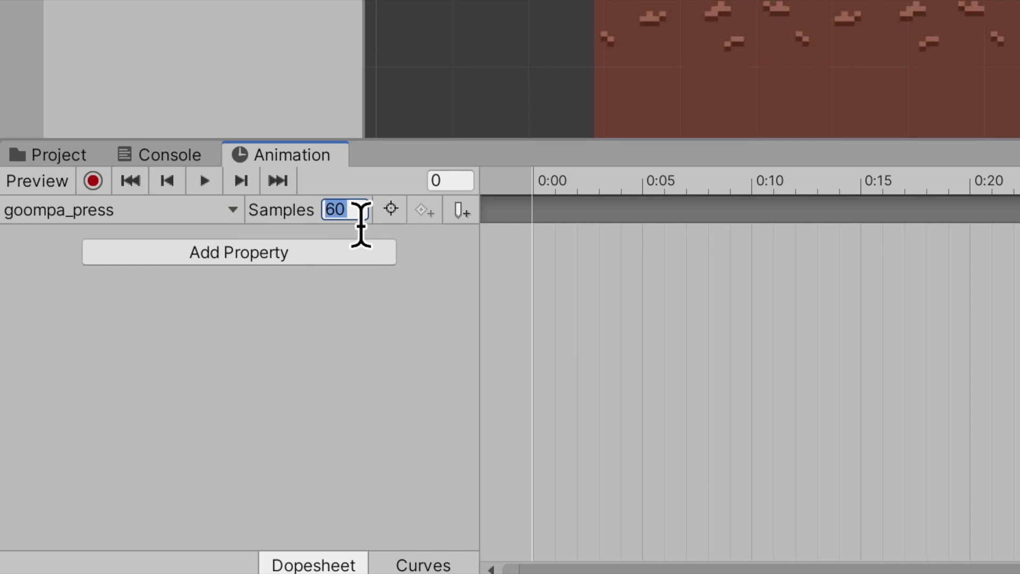
type("30")
key("Return")
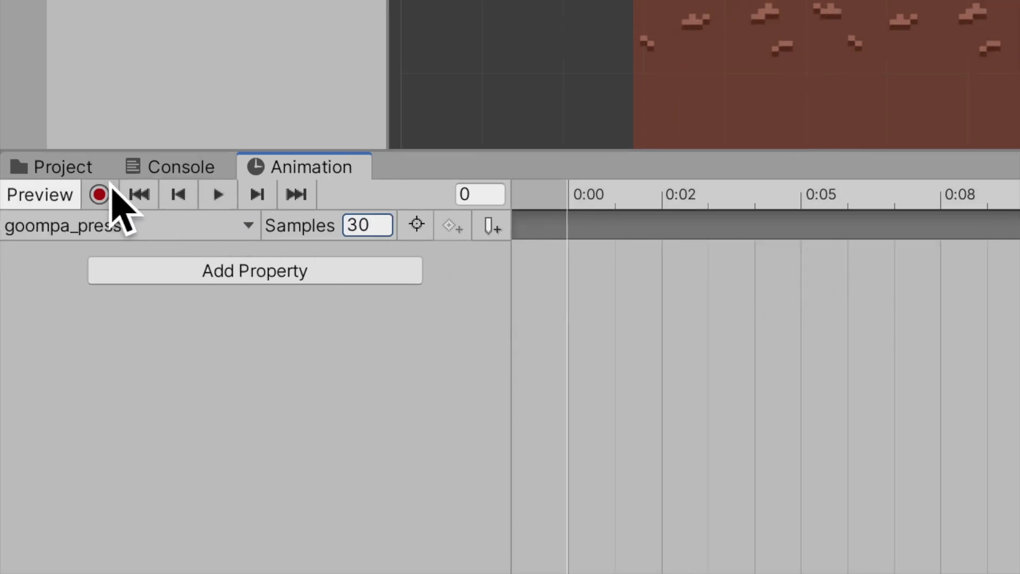
In record mode, key GoompaBody's scale at 0.8 on frame 2
left_click(102, 195)
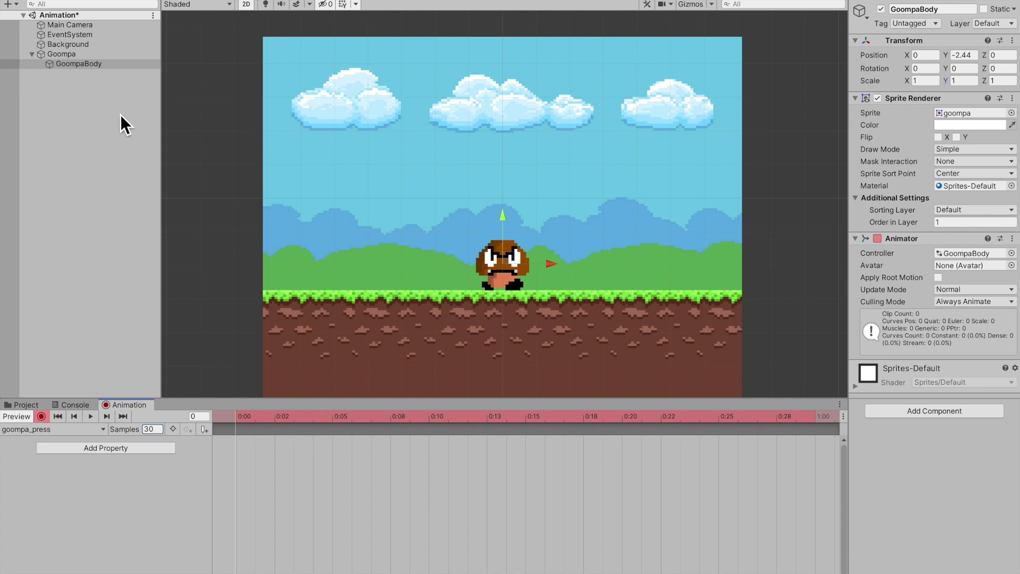
left_click(276, 417)
left_click(928, 81)
type("0.")
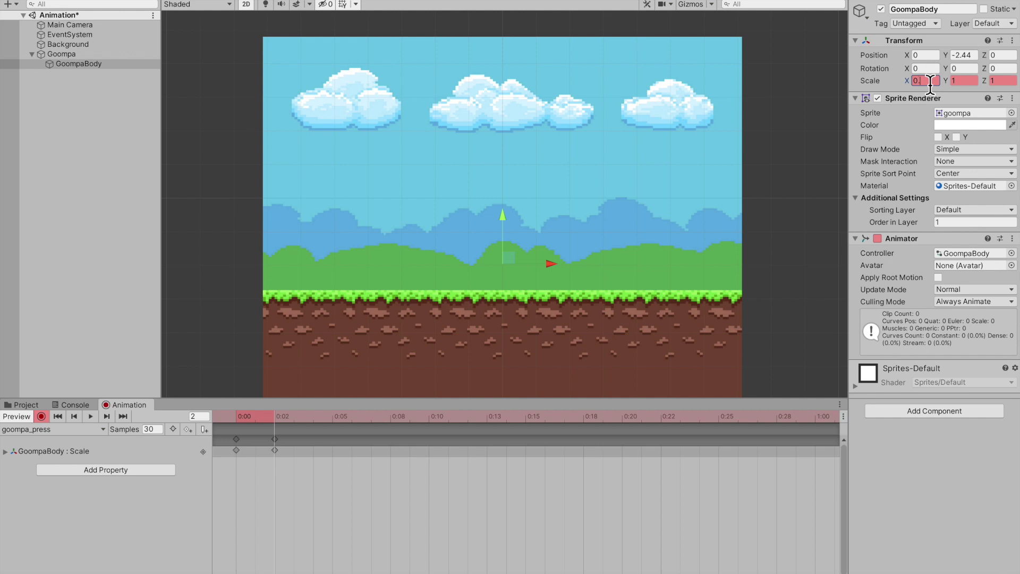
type("8")
key("Tab")
type("0.8")
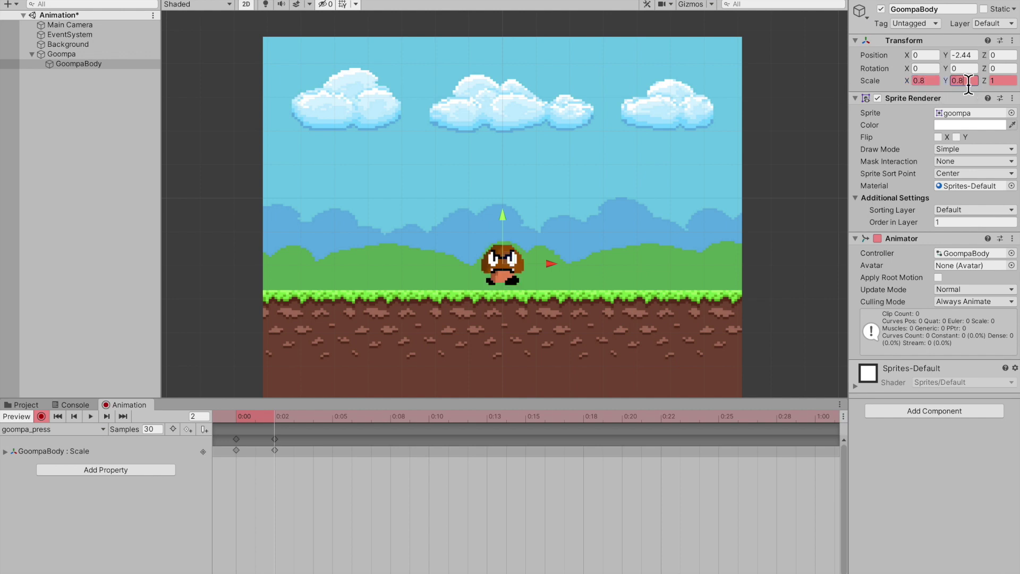
Key the X and Y scale at 1.2 on frame 4 and preview the press
left_click(317, 420)
left_click(934, 82)
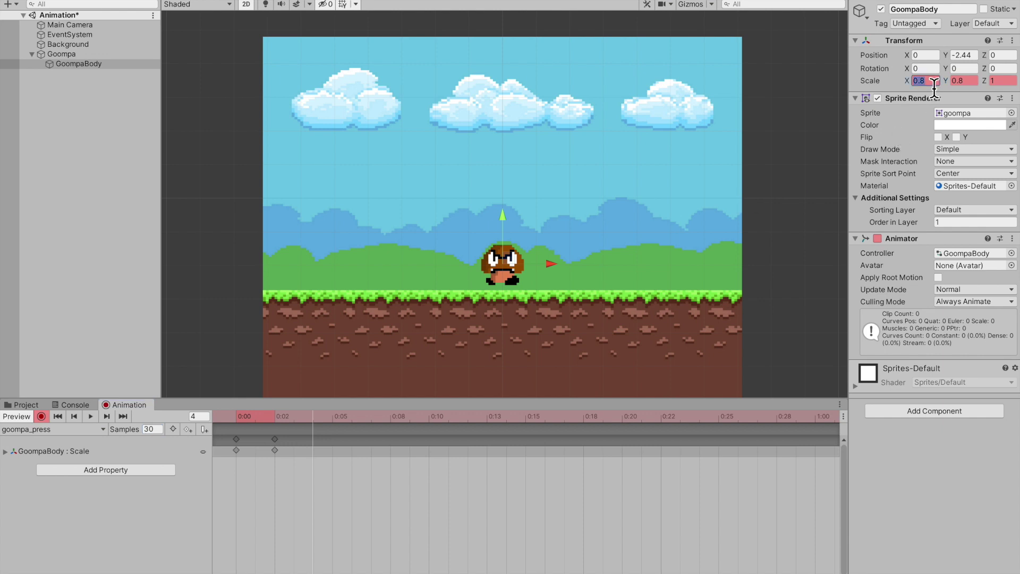
type("1.2")
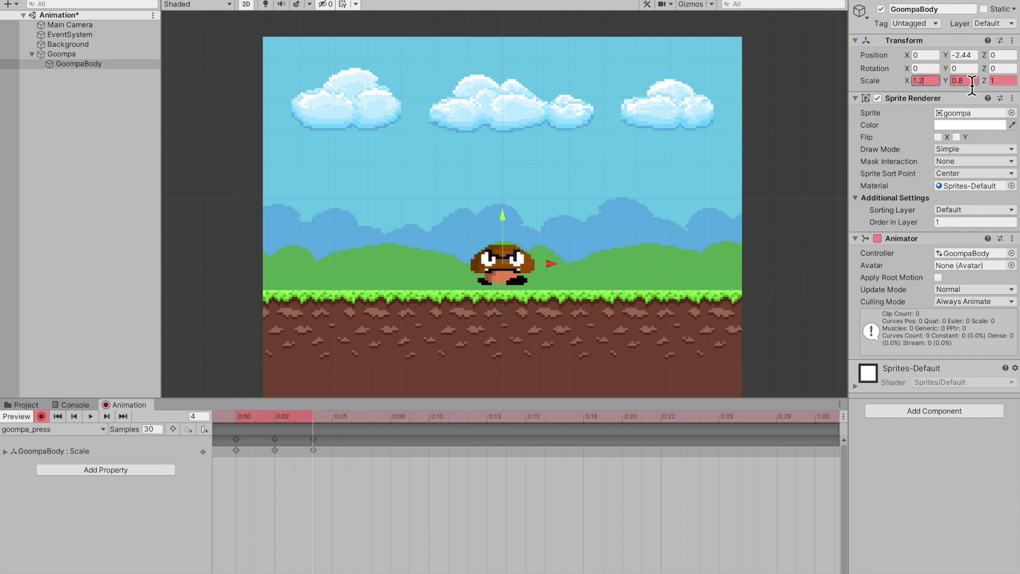
key("Return")
key("Tab")
type("1.2")
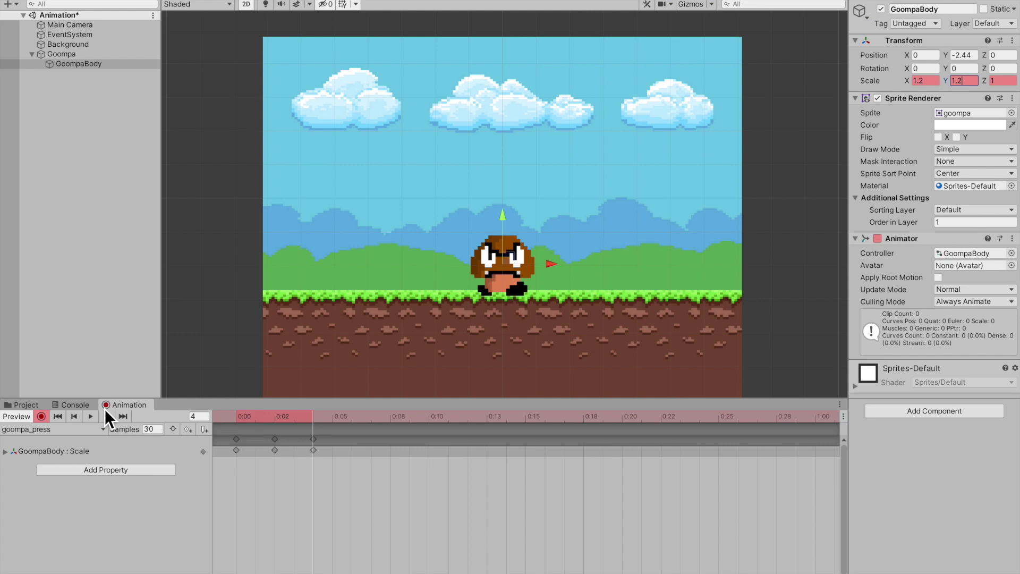
left_click(91, 417)
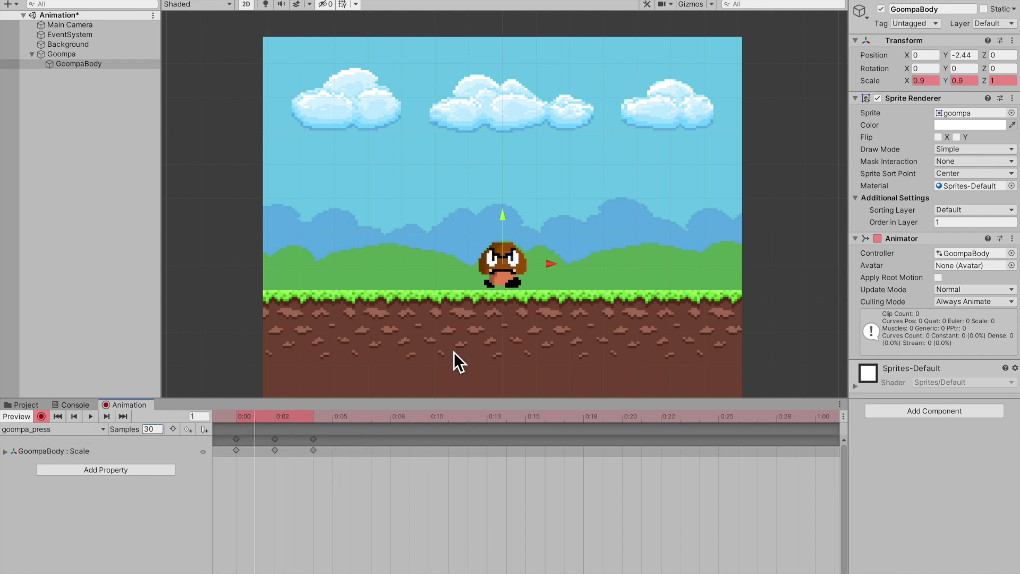
Return the scale to 1 at frame 7, replay the animation, and stop recording
left_click(374, 422)
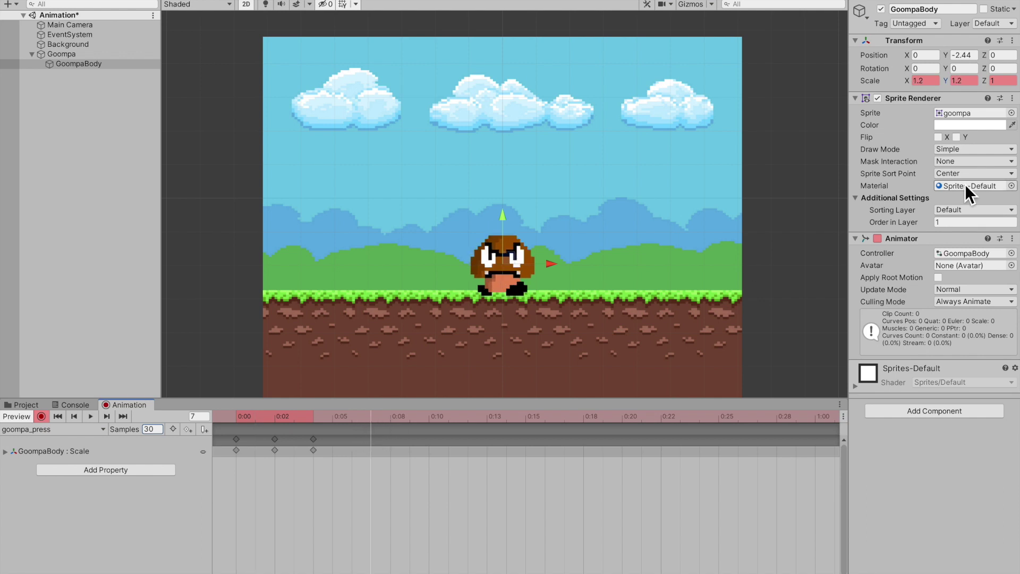
left_click(936, 80)
type("1")
left_click(959, 81)
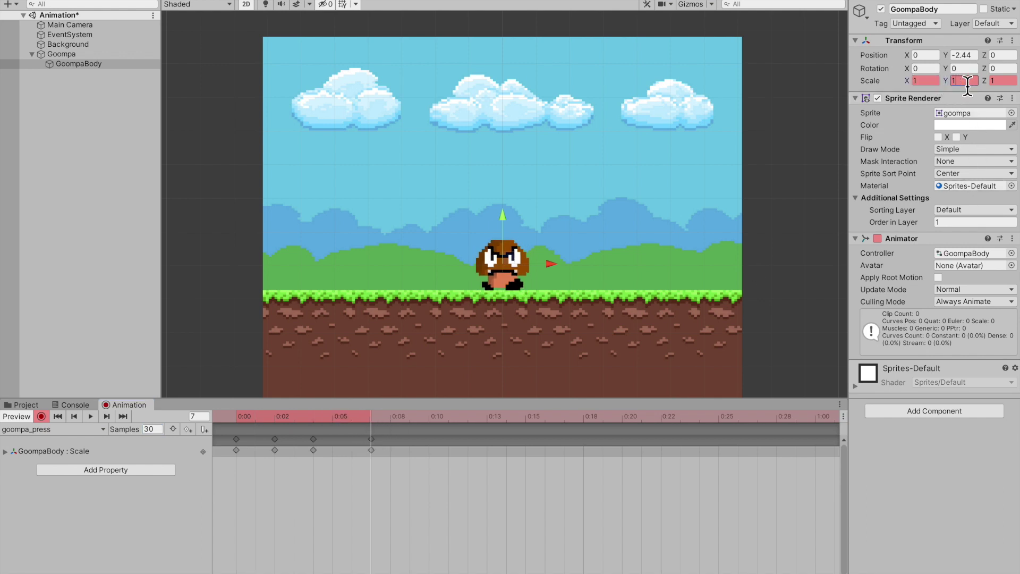
type("1")
left_click(94, 417)
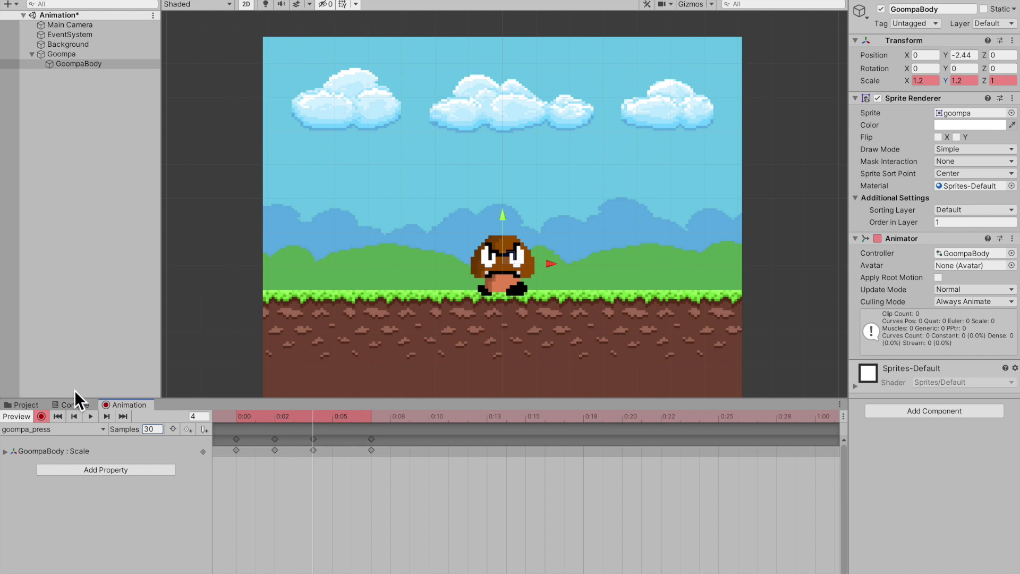
left_click(46, 417)
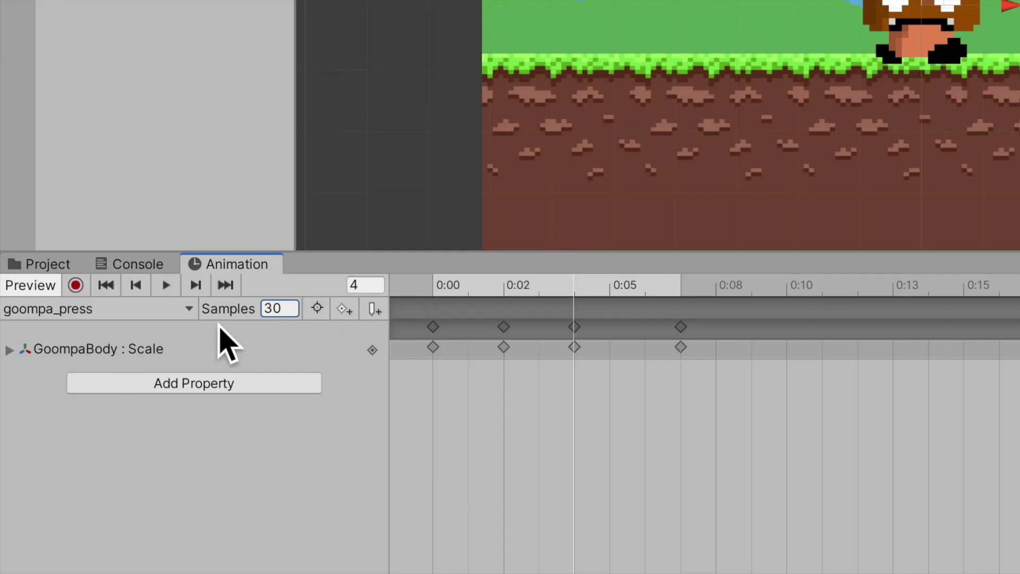
Create a goompa_red clip from the clip list and set its Samples to 30
left_click(172, 312)
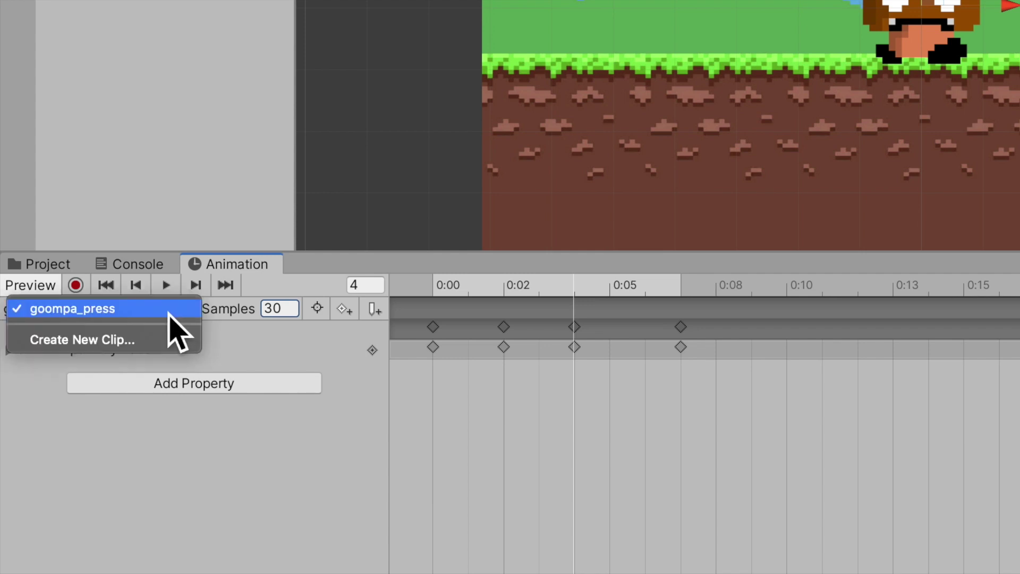
left_click(127, 344)
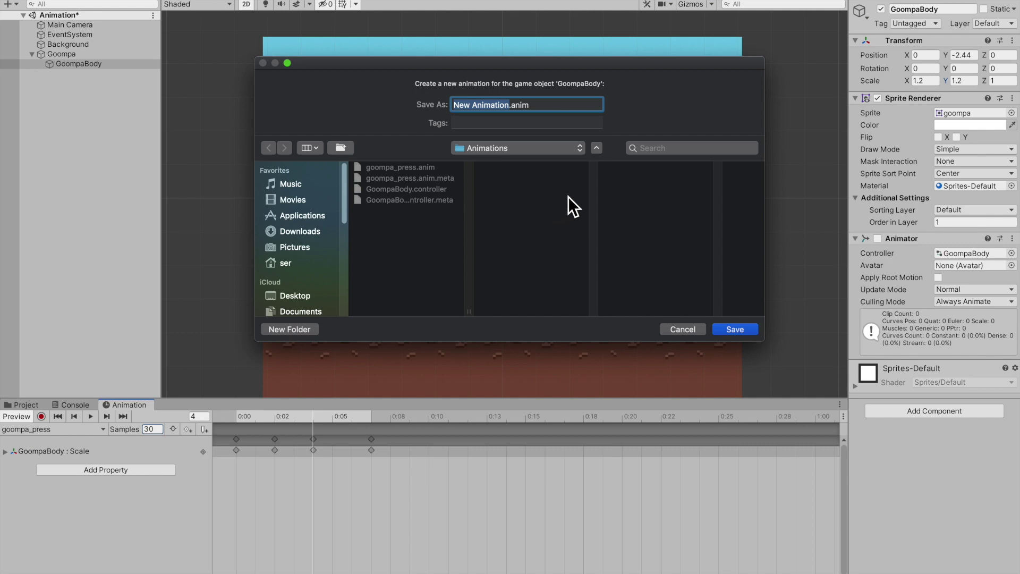
type("goompa_")
type("red")
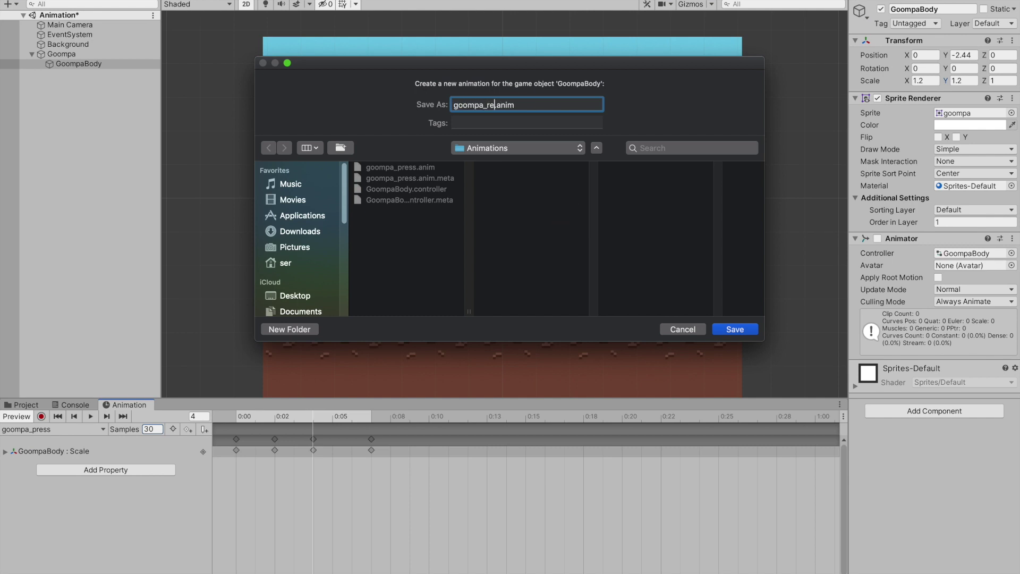
left_click(732, 330)
left_click(159, 431)
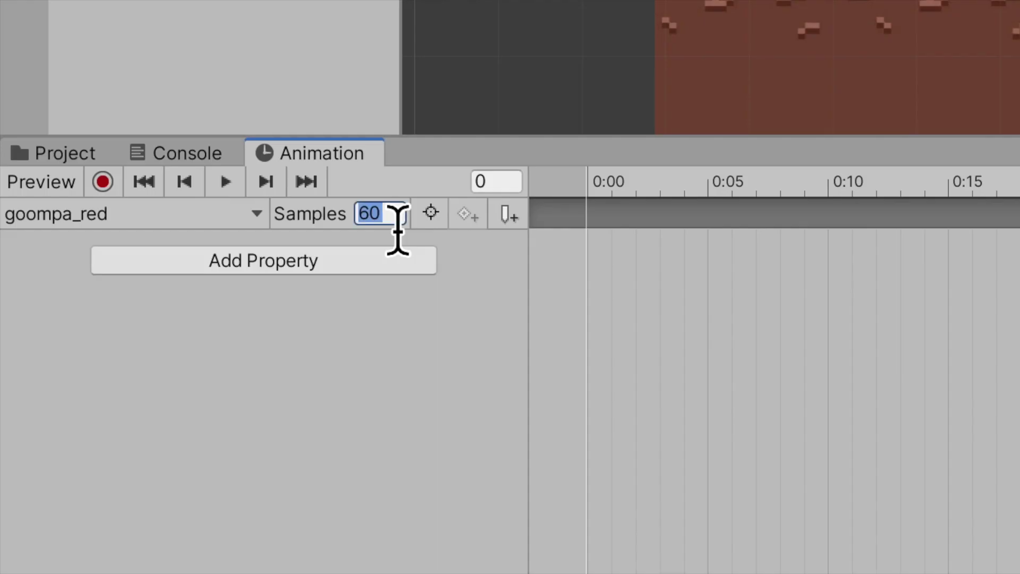
type("30")
key("Return")
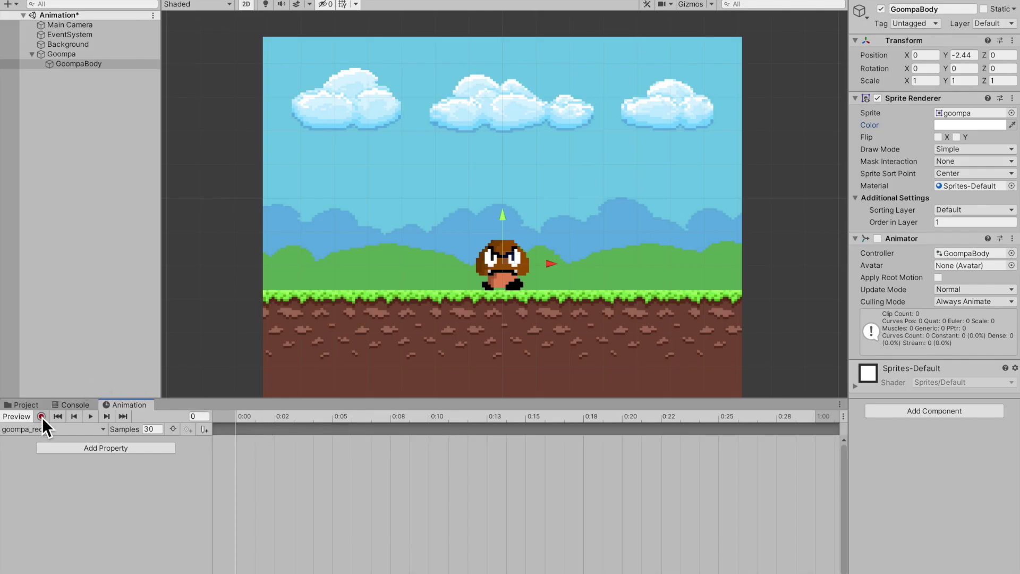
In record mode, key the sprite colour pure red (FF0000) at frames 4 and 8
left_click(42, 417)
left_click(316, 422)
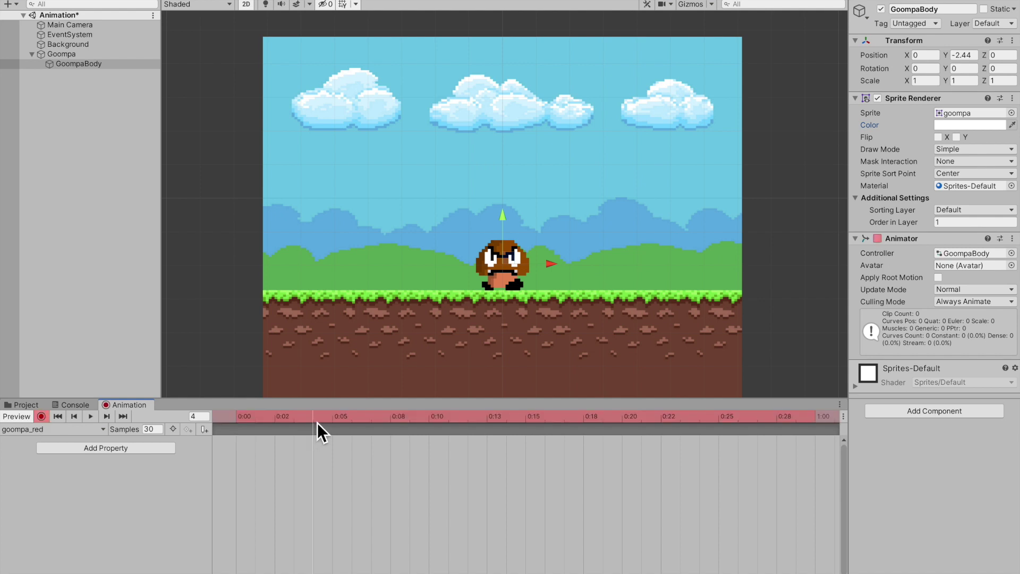
left_click(952, 128)
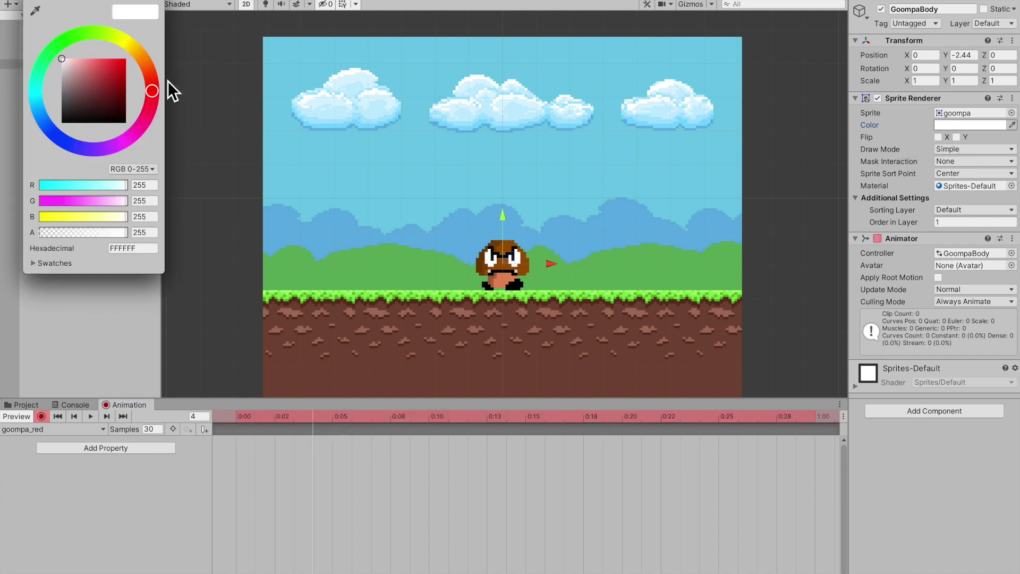
left_click_drag(104, 79, 197, 15)
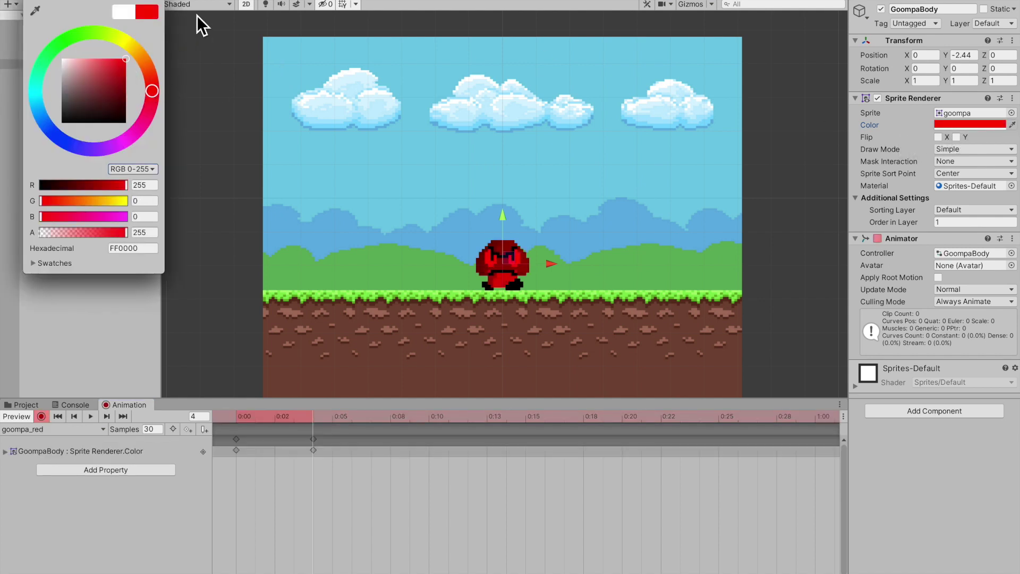
left_click(368, 438)
left_click(393, 422)
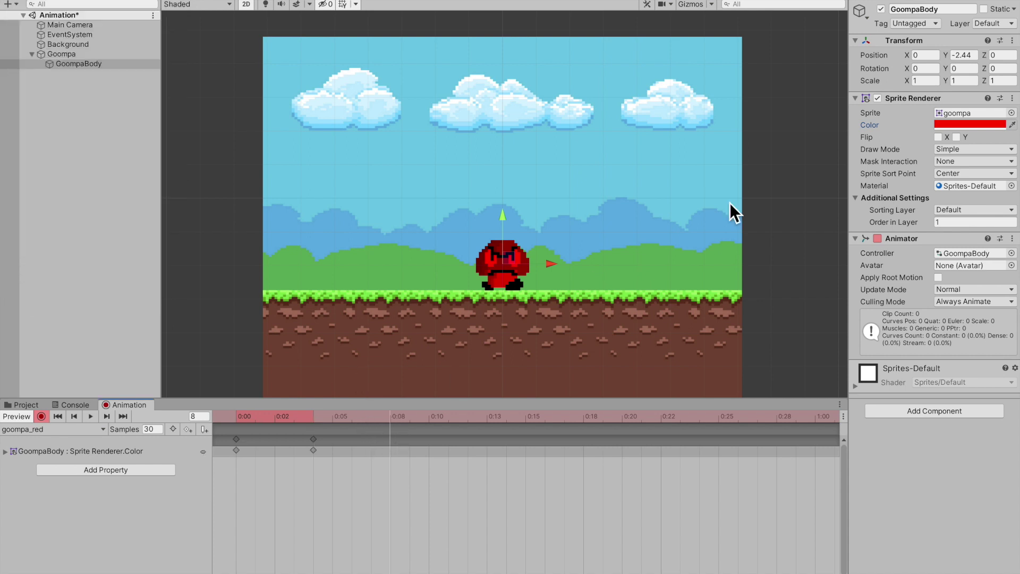
left_click(972, 122)
left_click_drag(132, 65, 146, 39)
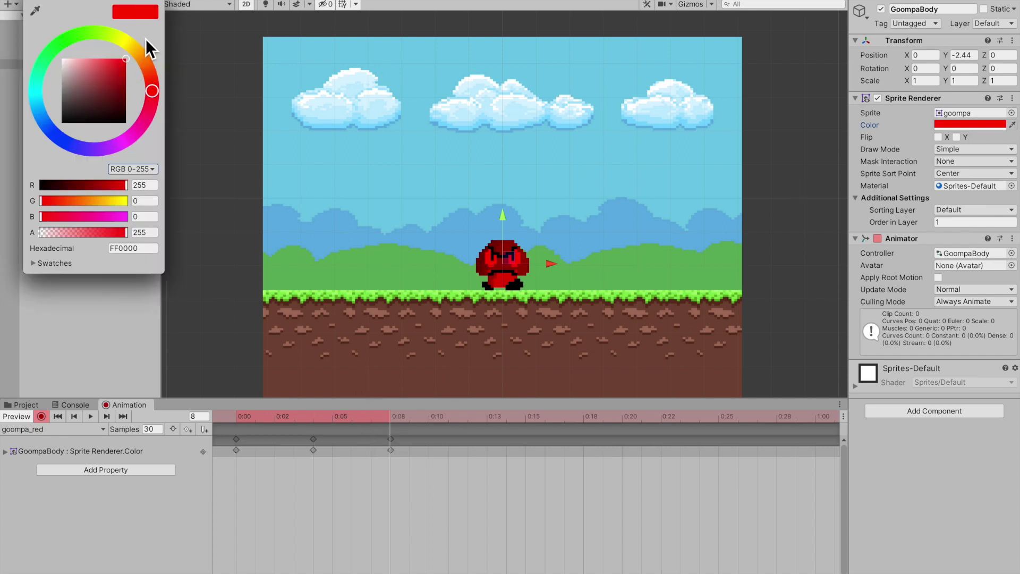
left_click(444, 464)
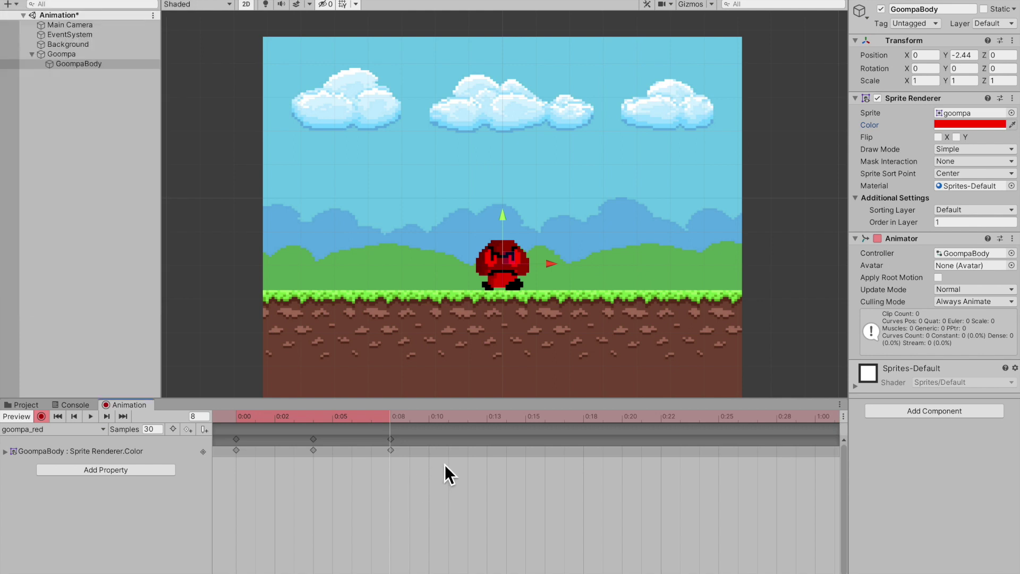
Key the colour back to white (FFFFFF) at frame 15, stop recording, and preview the flash
left_click(530, 421)
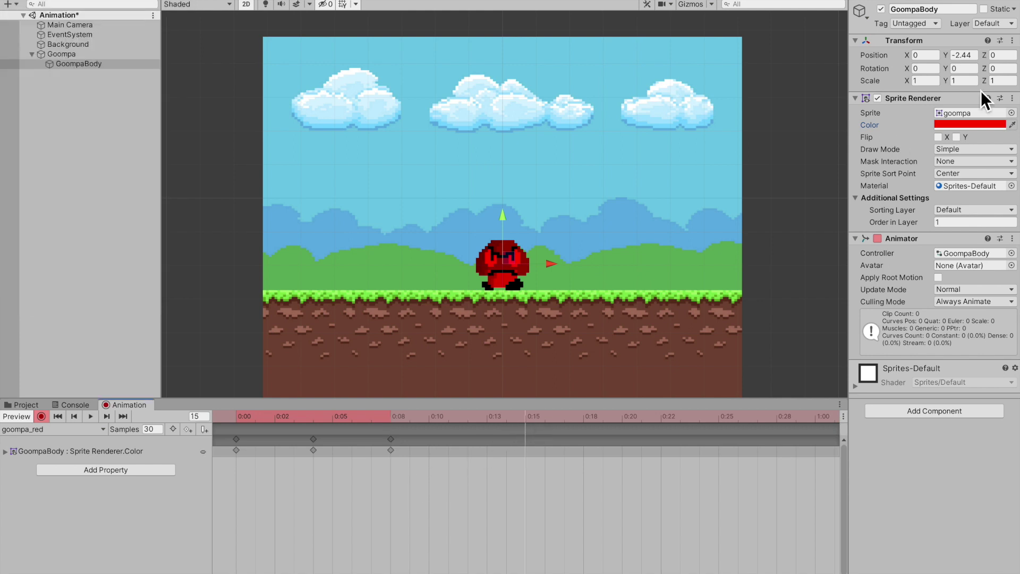
left_click(982, 124)
left_click_drag(109, 75, 24, 16)
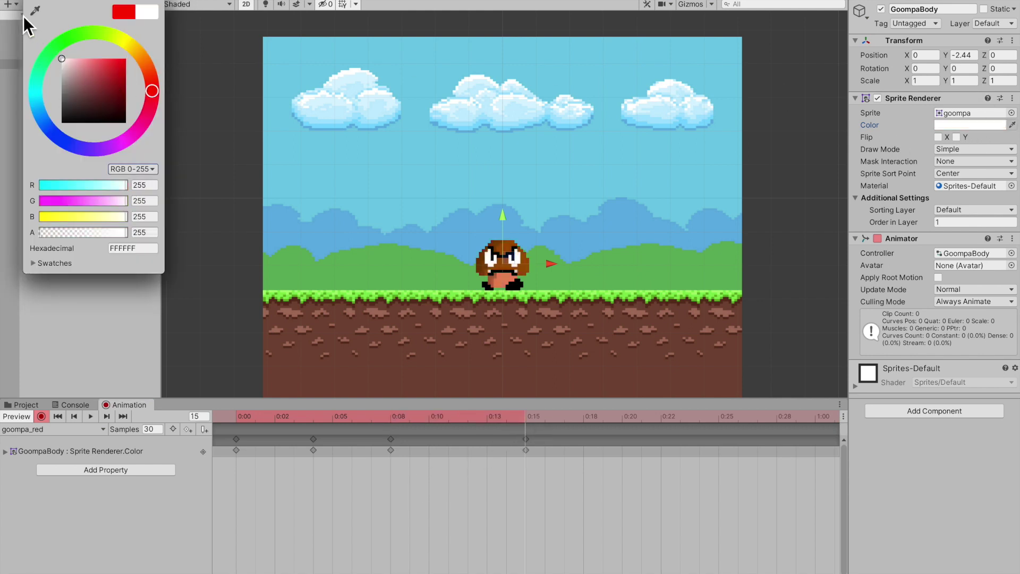
left_click(368, 489)
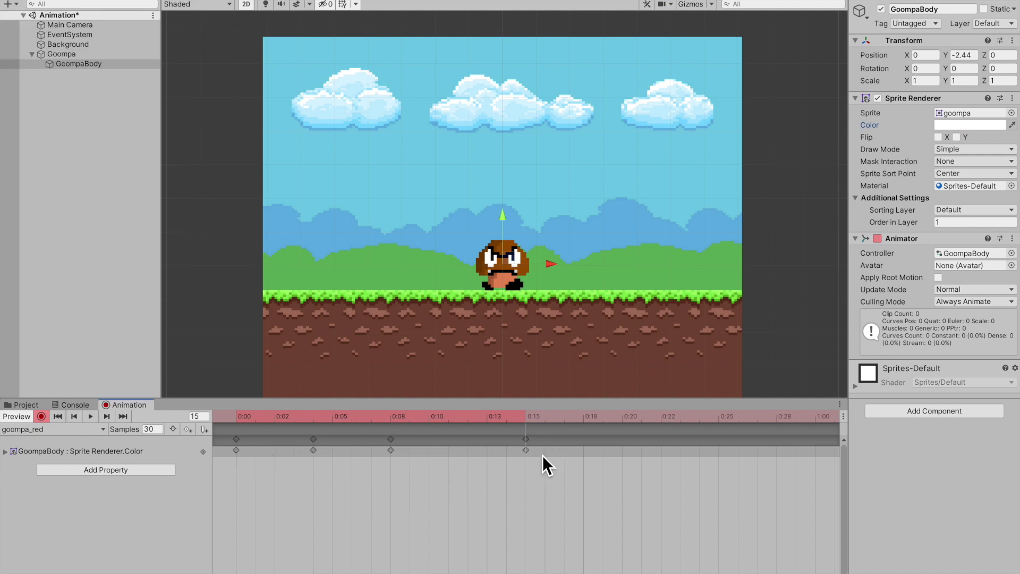
left_click(41, 416)
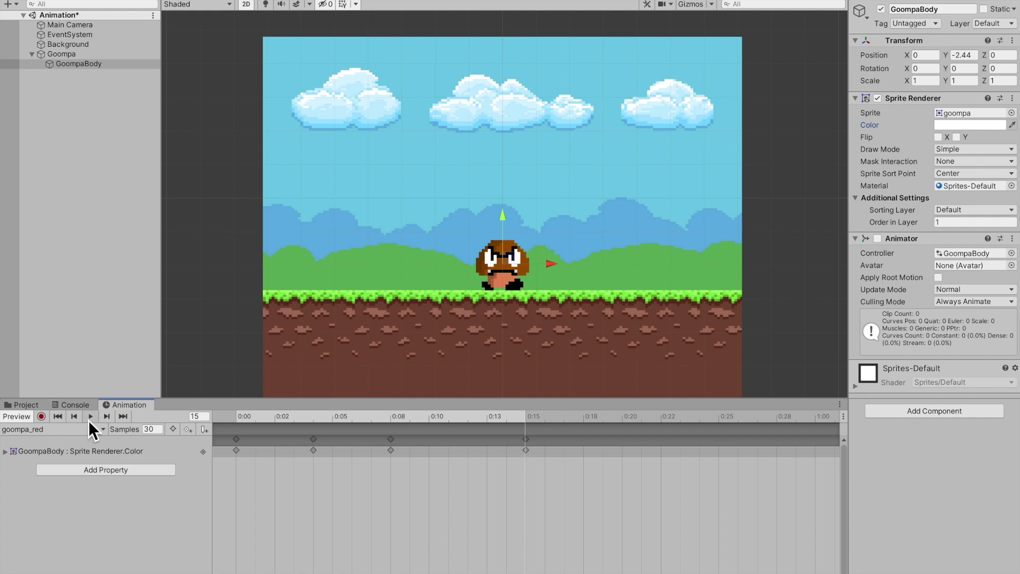
left_click(89, 419)
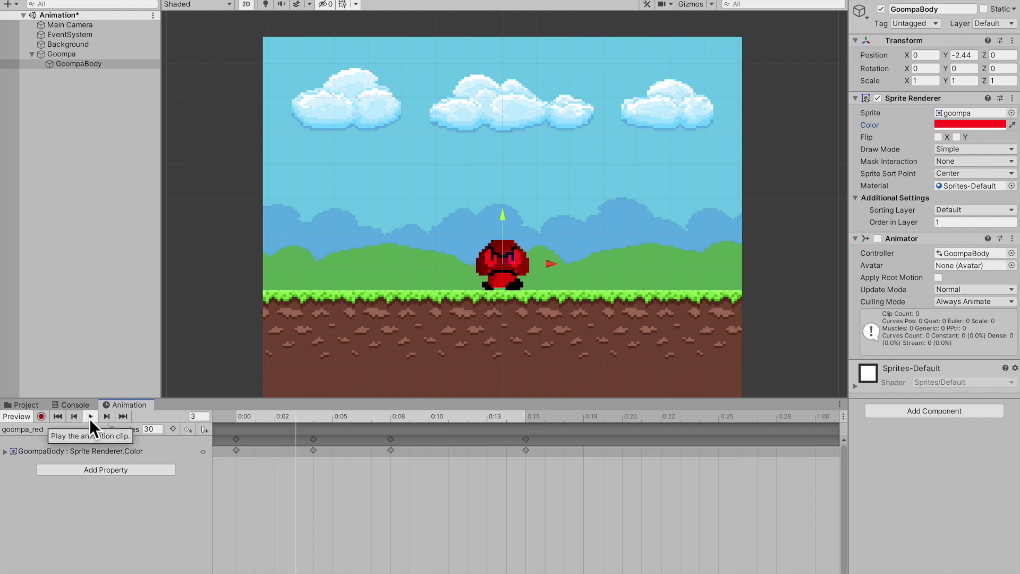
left_click(374, 495)
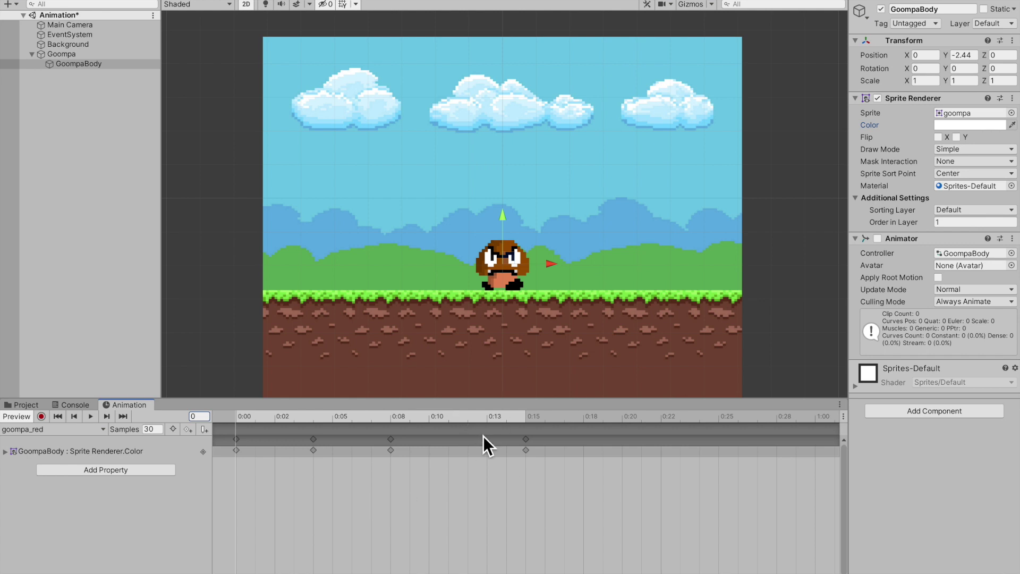
Key GoompaBody's position raised at frame 8, landed at 10, slightly lifted at 11, then preview
left_click(315, 420)
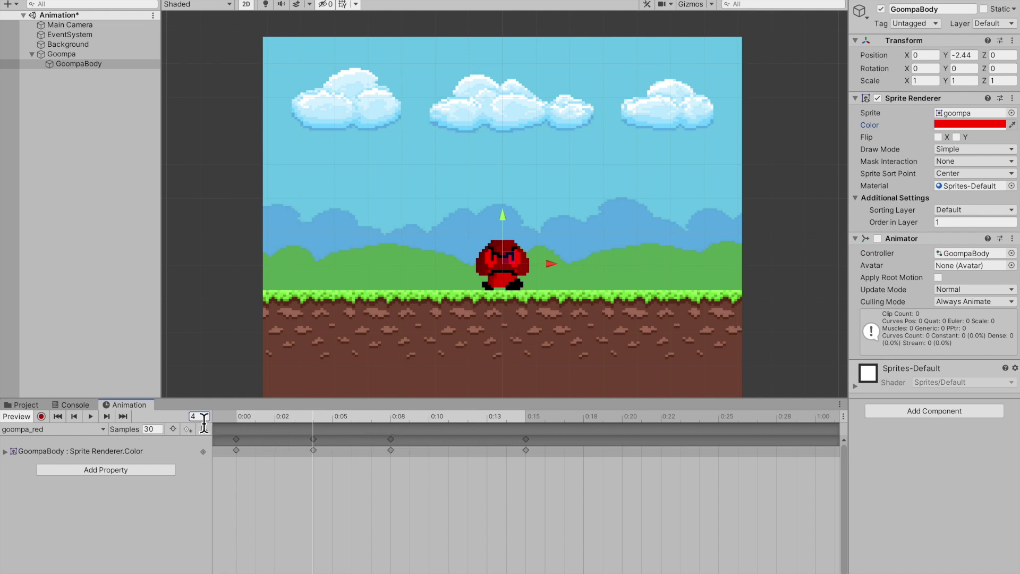
left_click(41, 416)
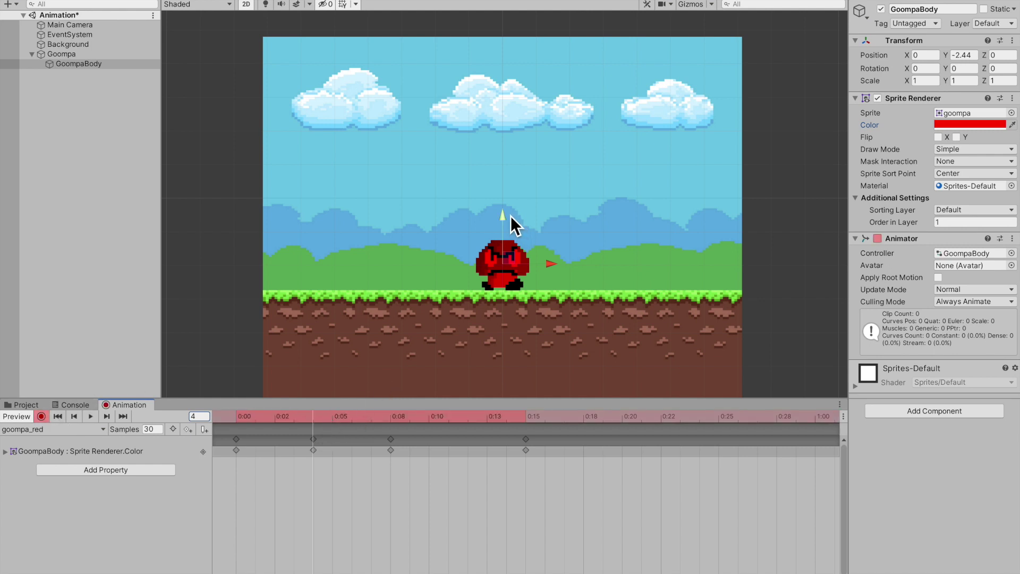
left_click_drag(508, 215, 508, 220)
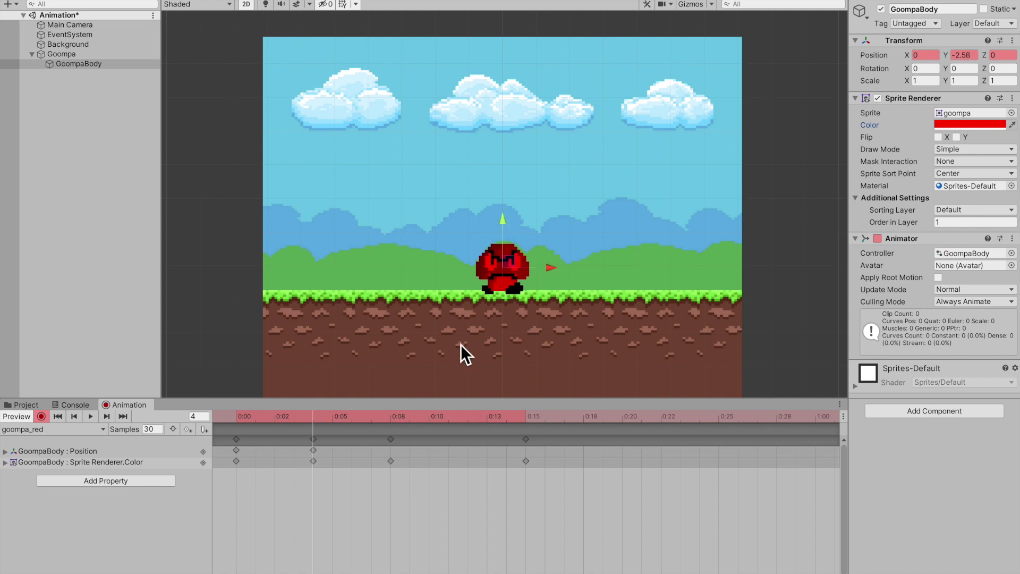
left_click(393, 420)
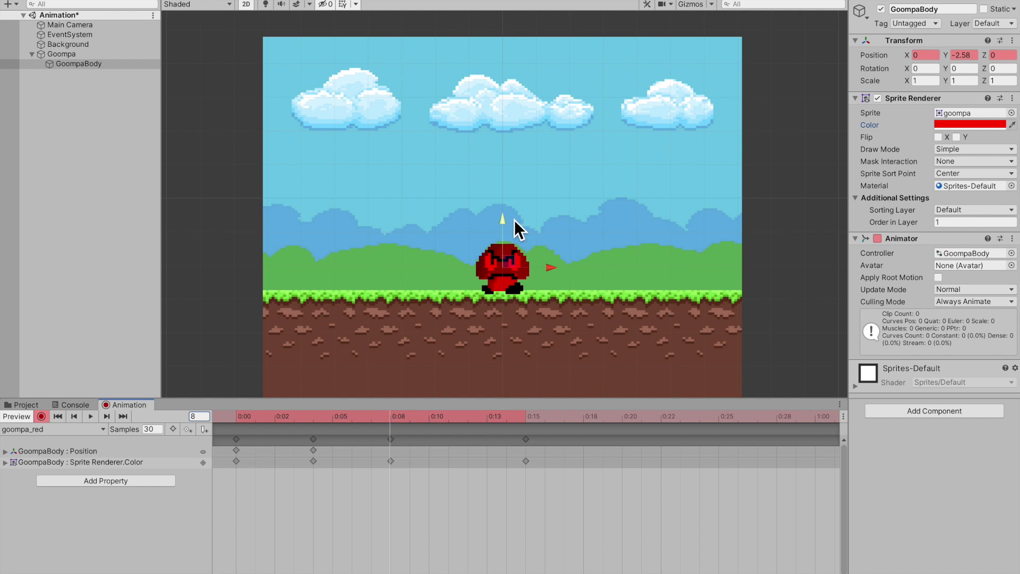
left_click_drag(514, 218, 517, 177)
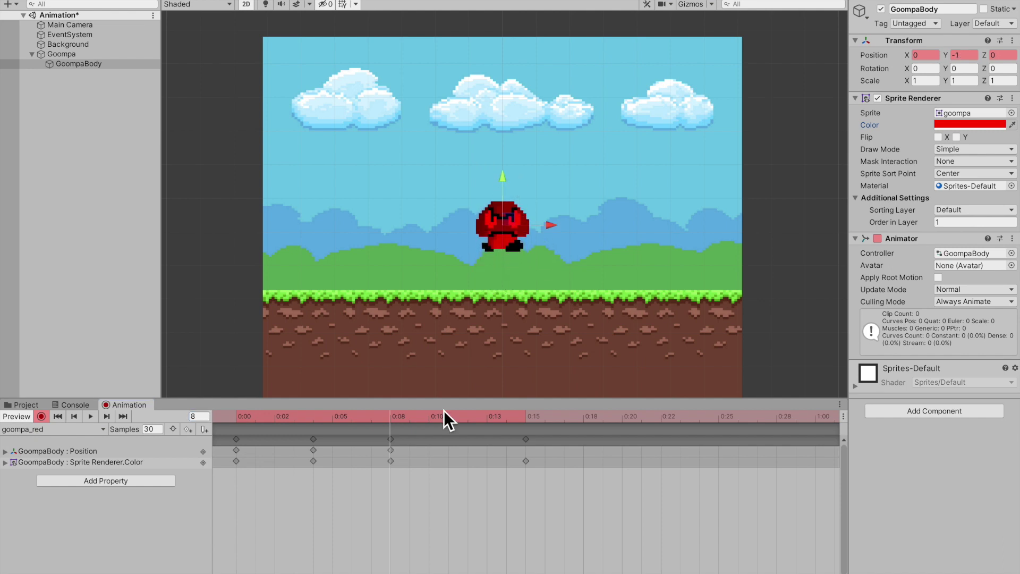
left_click(431, 422)
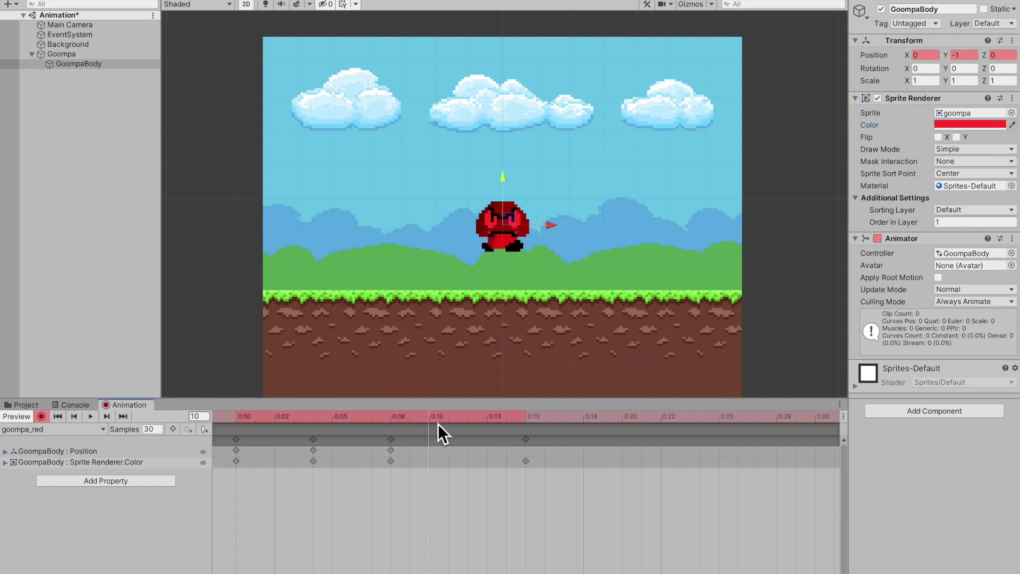
left_click_drag(503, 178, 509, 222)
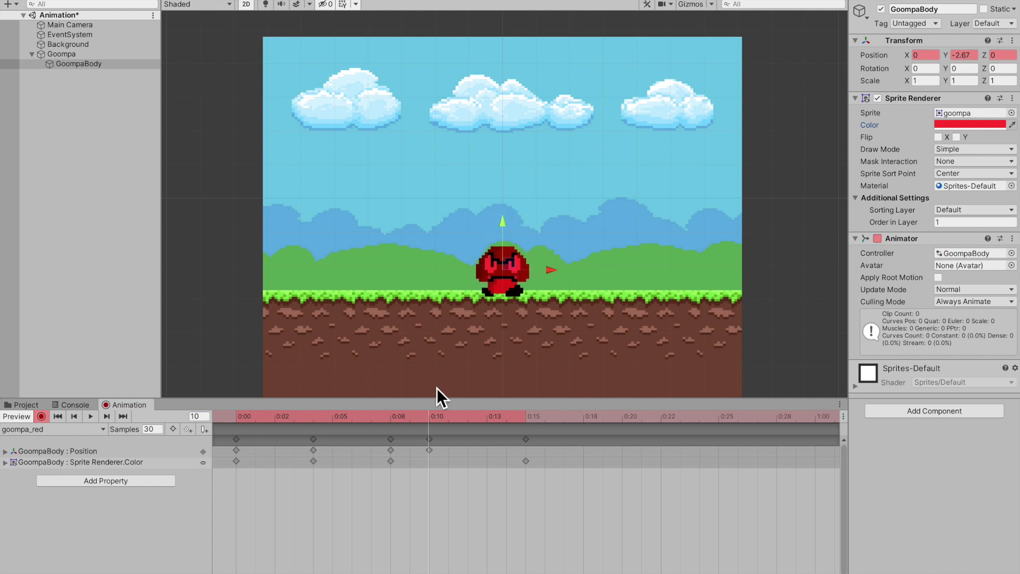
left_click(447, 420)
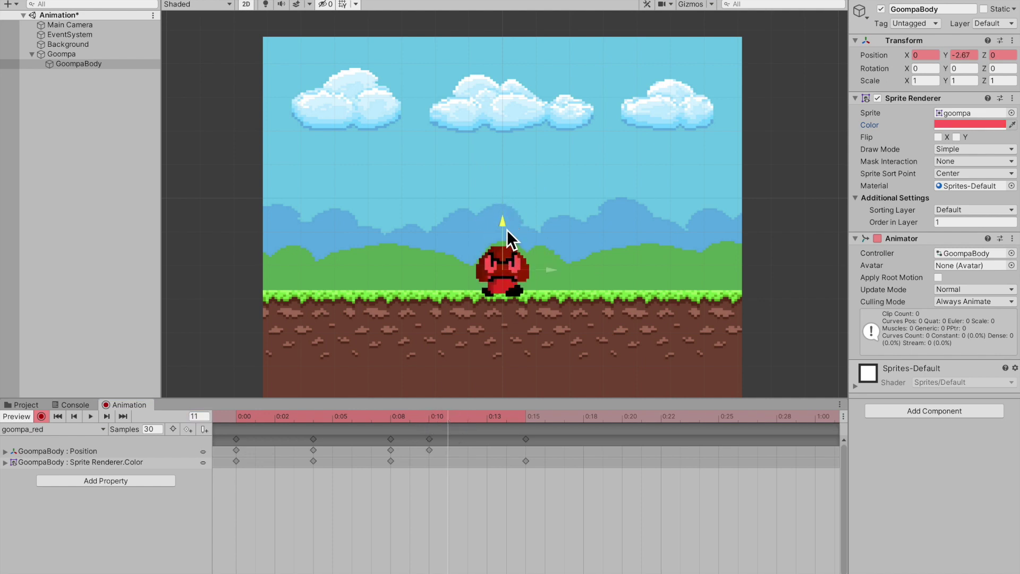
left_click_drag(507, 229, 508, 224)
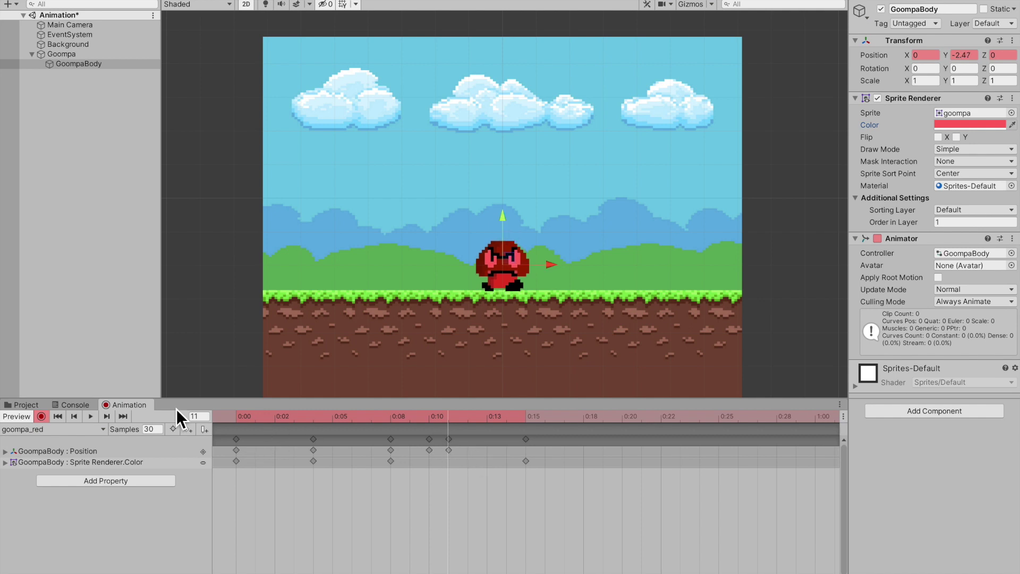
left_click(94, 420)
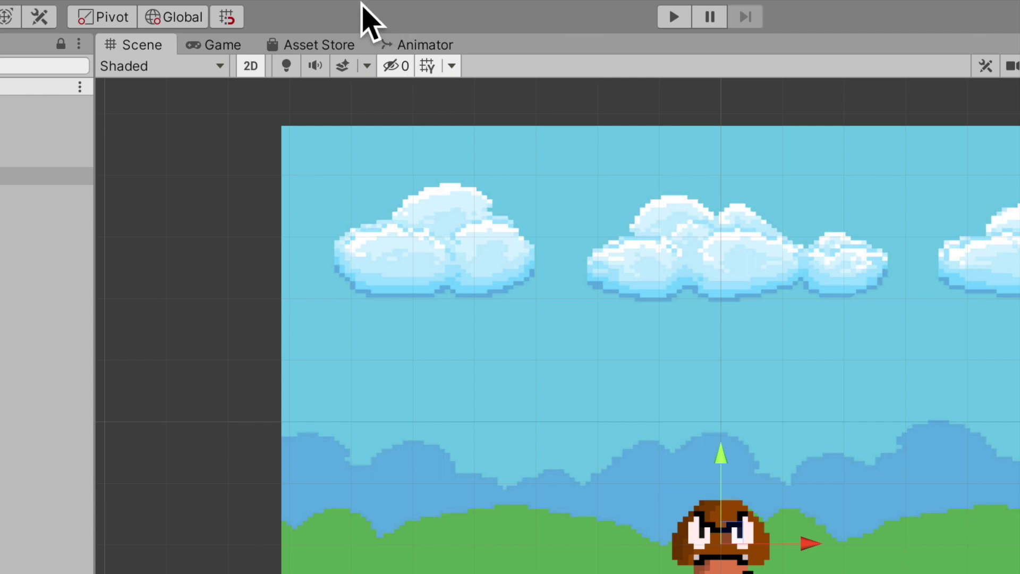
Check the Window menu, then reselect Goompa and GoompaBody to leave record mode and show goompa_press
left_click(358, 8)
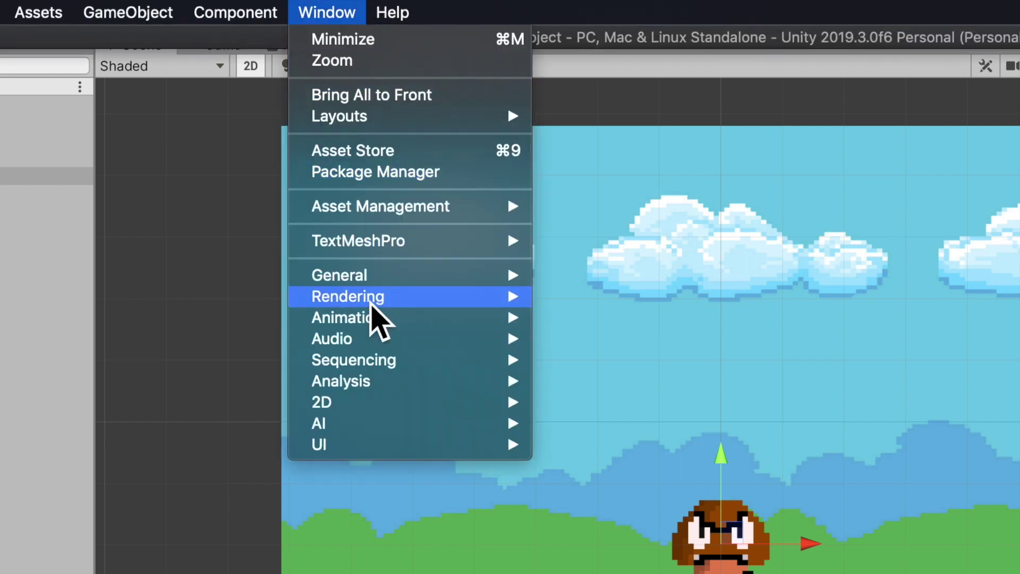
mouse_move(381, 319)
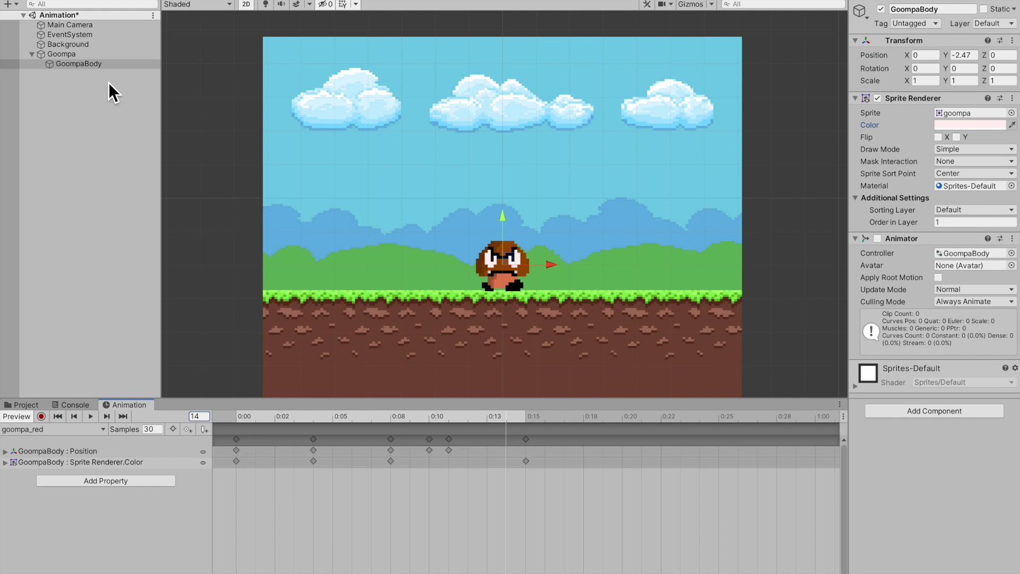
left_click(103, 68)
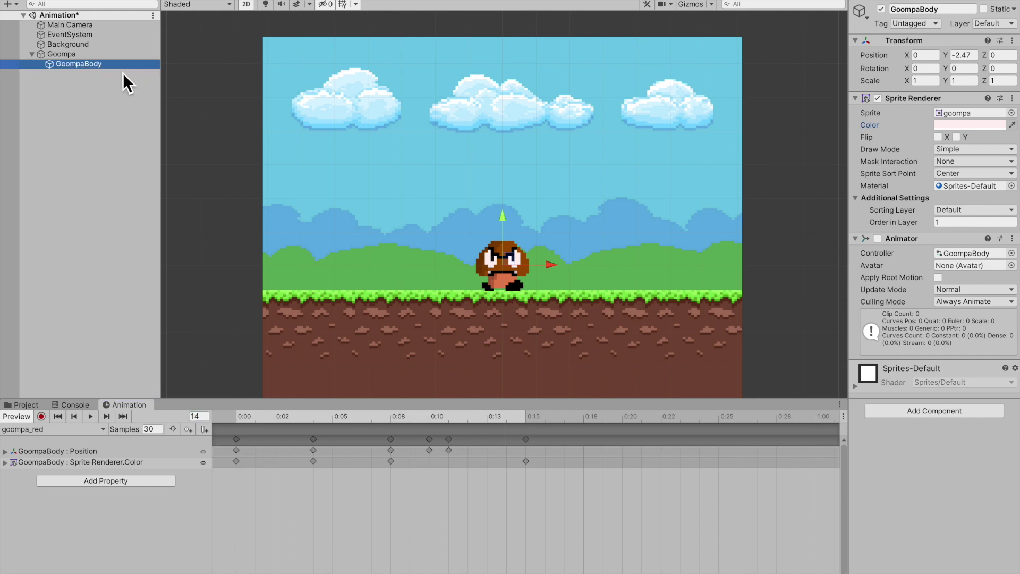
left_click(103, 55)
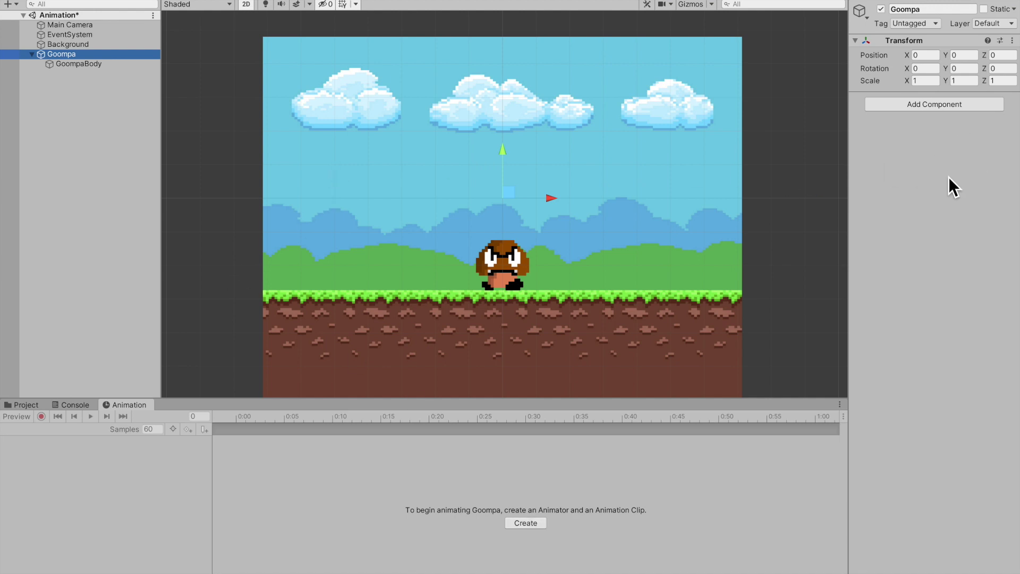
left_click(121, 65)
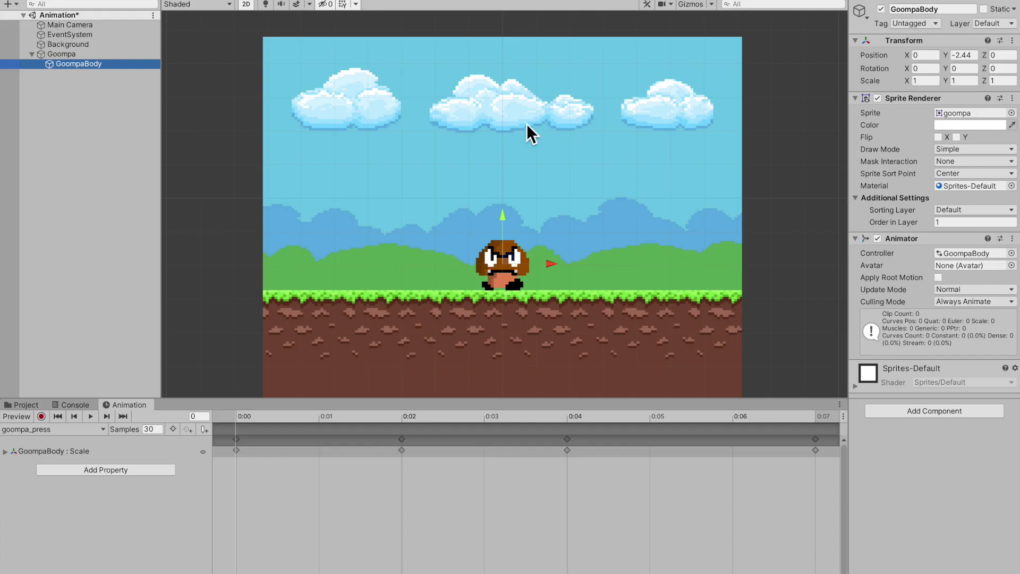
Show the Animator graph and bring goompa_press and goompa_red into the middle of the view
left_click(348, 3)
left_click(582, 177)
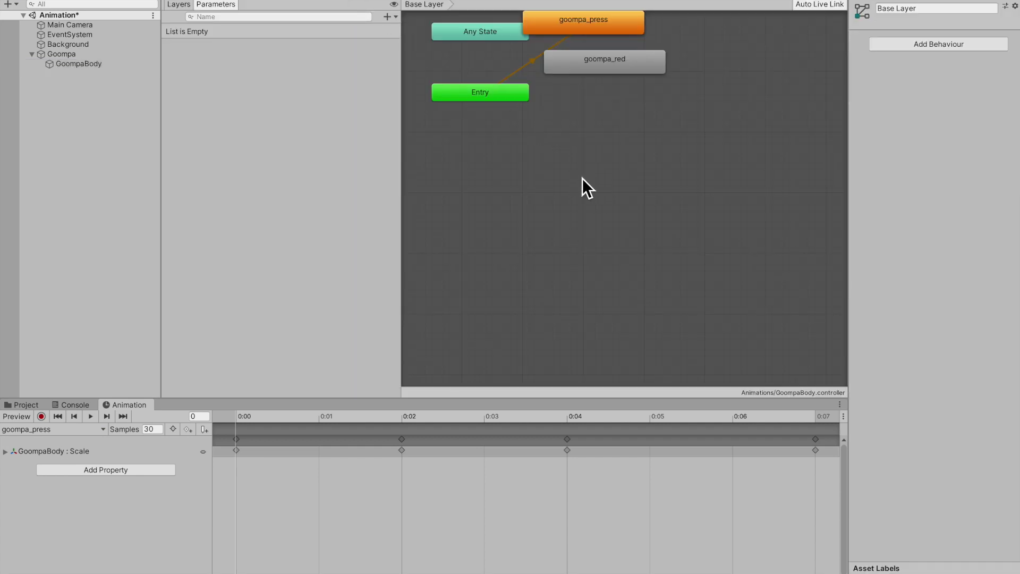
middle_click_drag(582, 178, 597, 292)
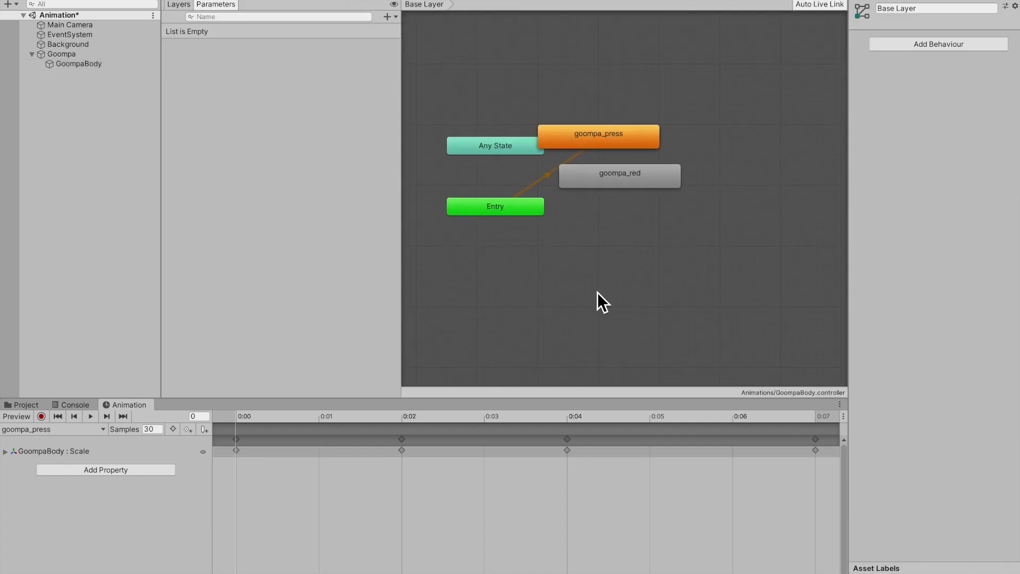
scroll(597, 293, "down", 1)
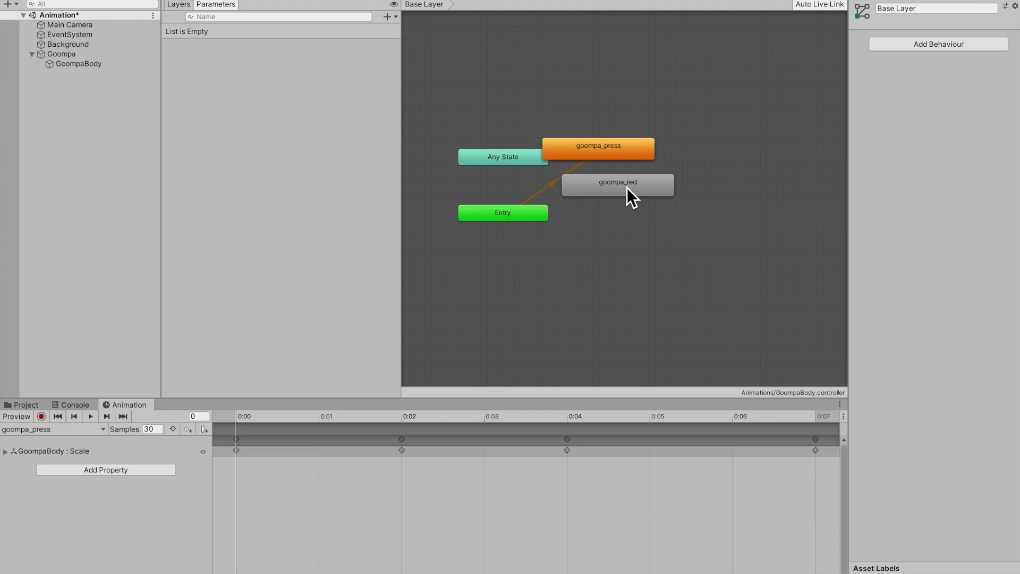
left_click_drag(627, 187, 628, 261)
Add an empty state named Default State between the clips and line goompa_press up above it
right_click(620, 213)
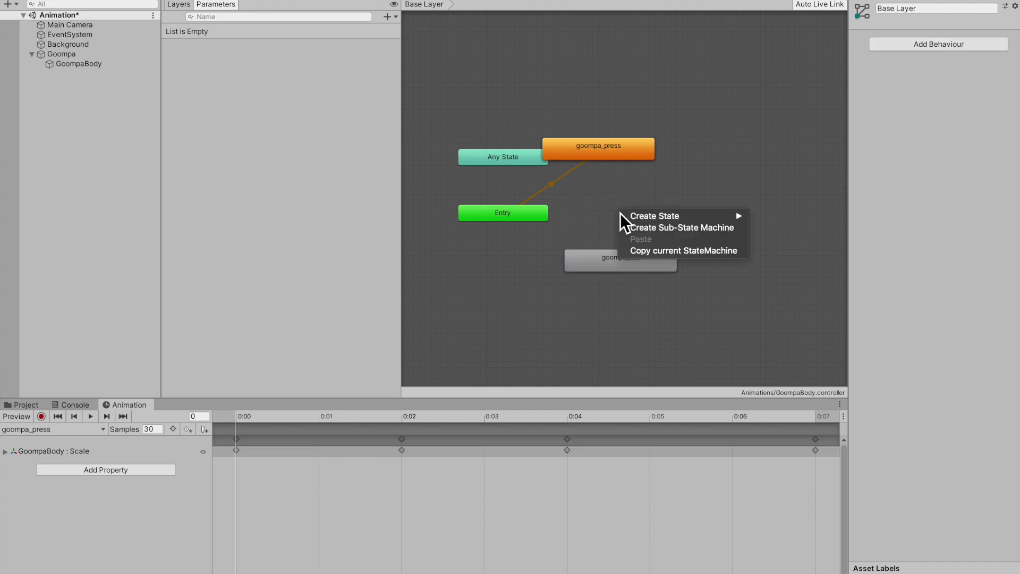
mouse_move(633, 216)
left_click(773, 215)
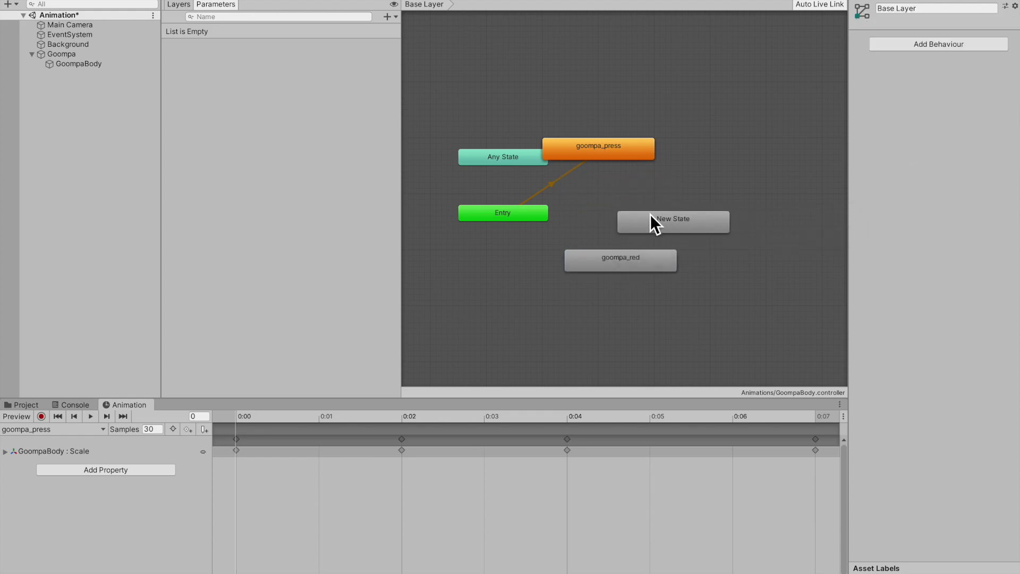
left_click_drag(664, 222, 621, 211)
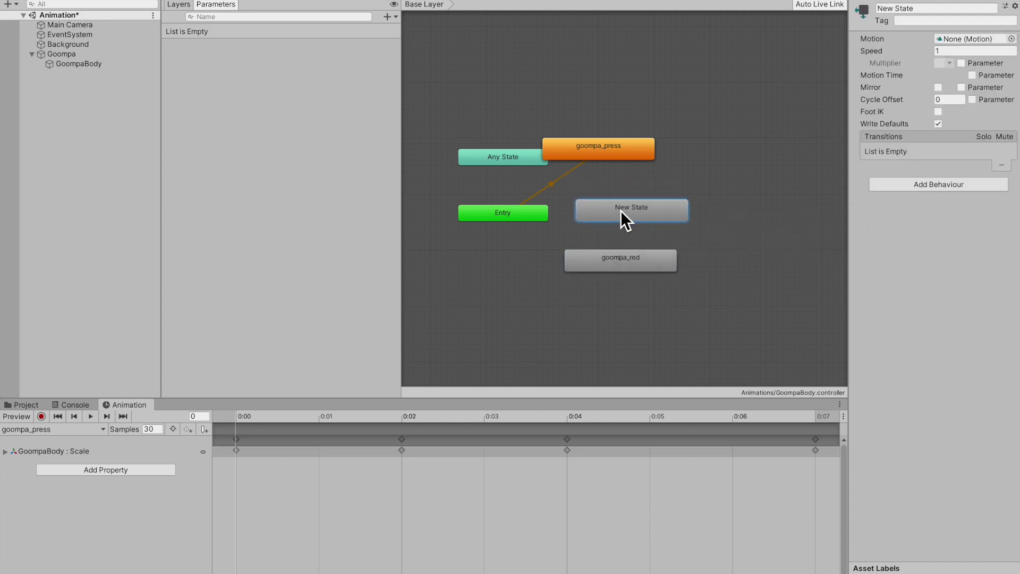
left_click(923, 9)
type("Default State")
left_click(658, 190)
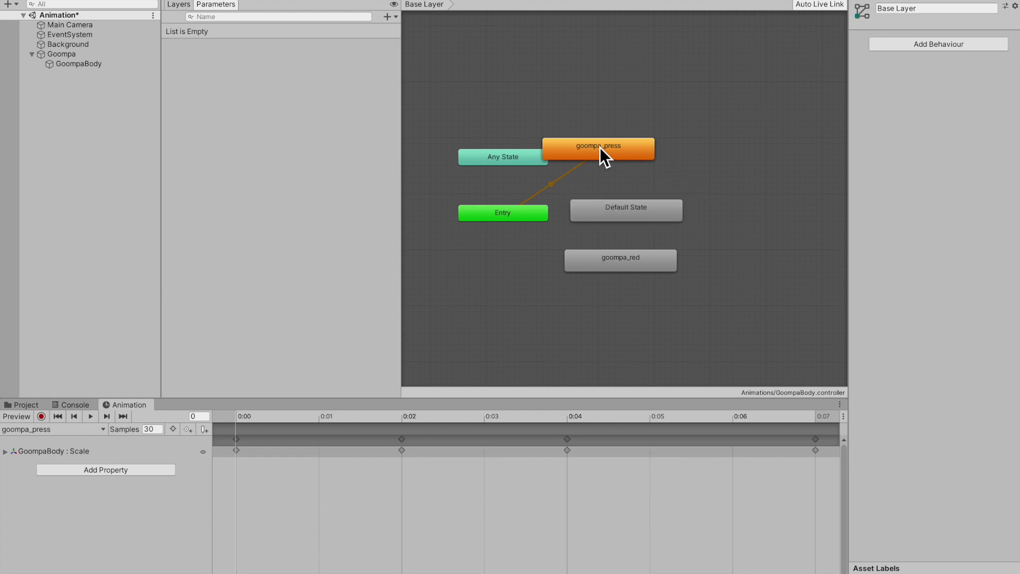
left_click_drag(600, 148, 620, 156)
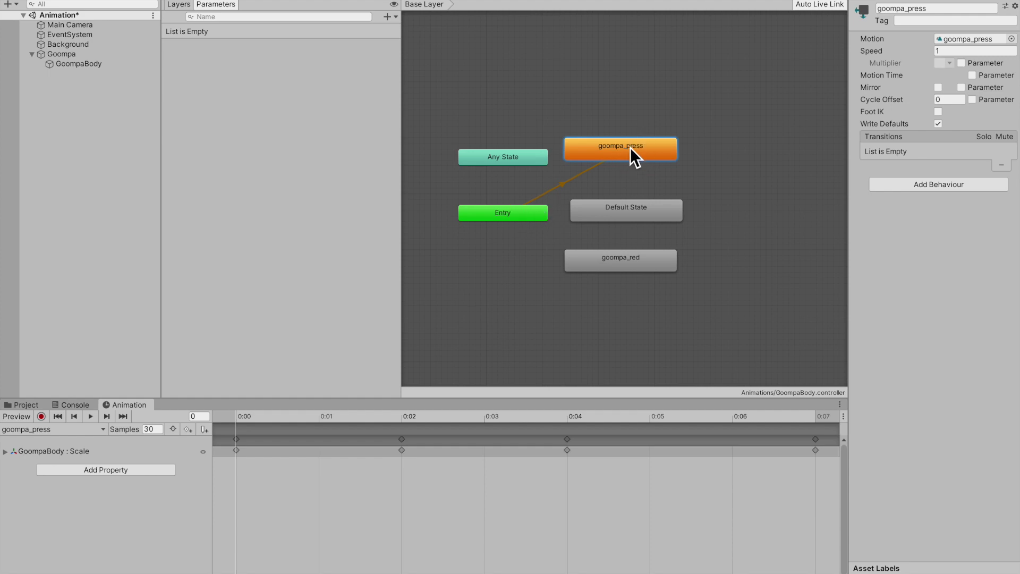
left_click_drag(630, 147, 635, 164)
Make Default State the layer's default state
left_click(592, 200)
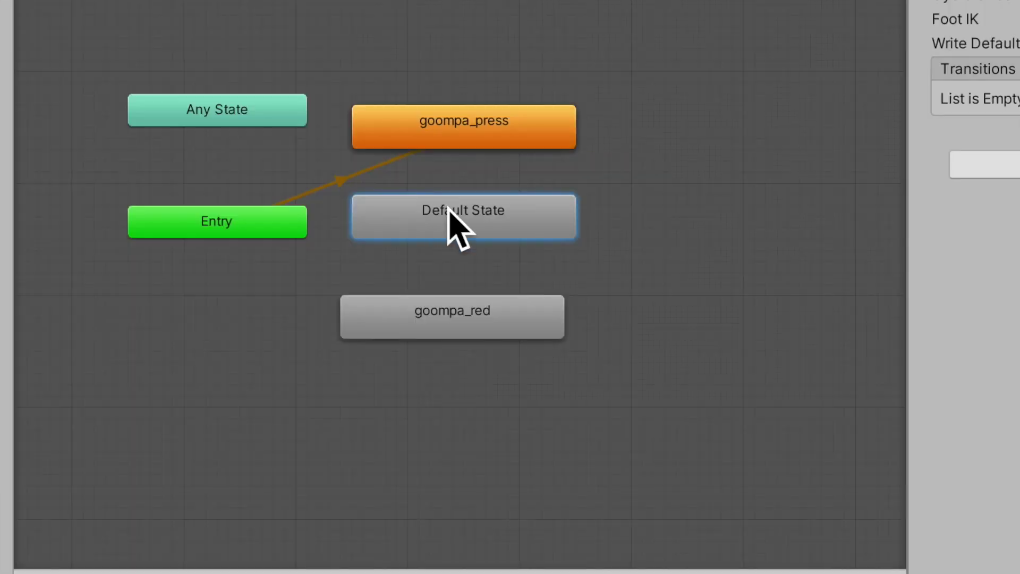
right_click(452, 209)
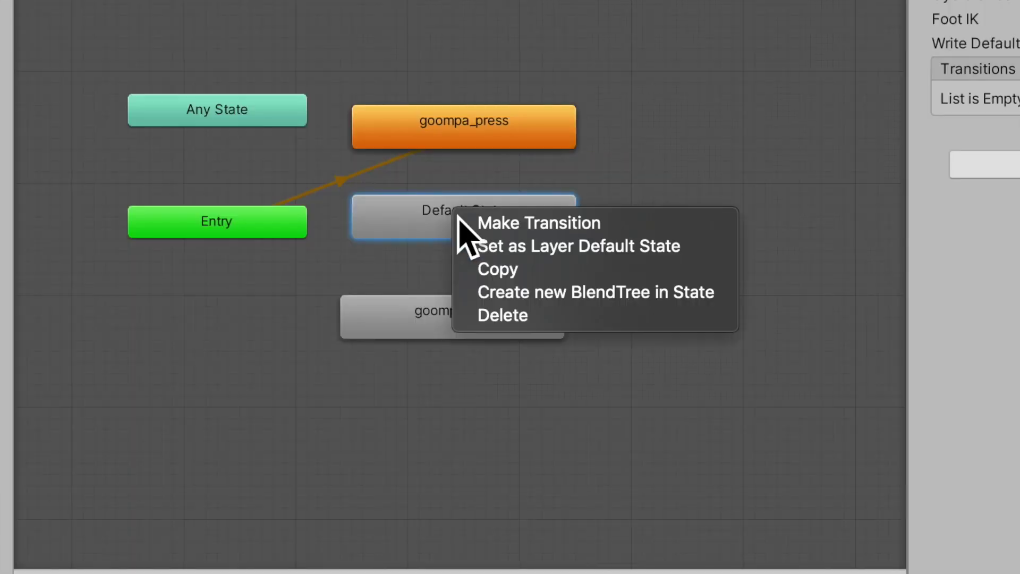
left_click(502, 247)
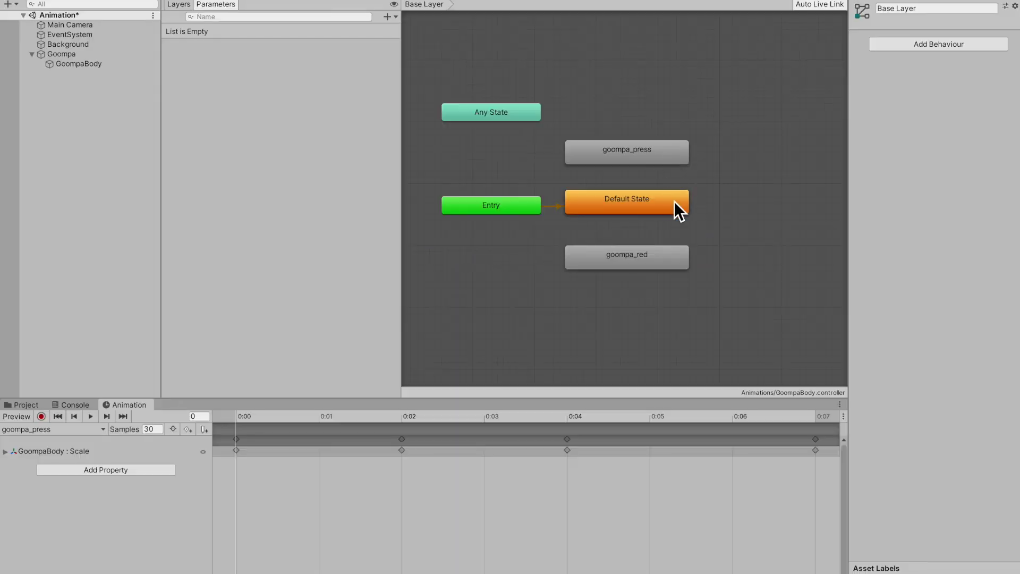
Create transitions from Default State to goompa_press and from goompa_press back to Default State
left_click(673, 201)
right_click(646, 203)
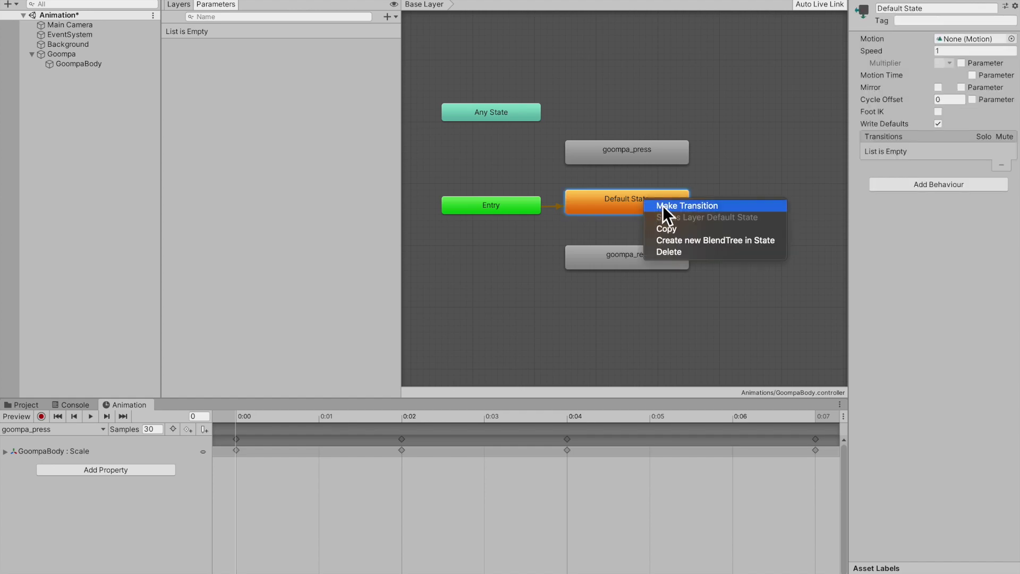
left_click(662, 206)
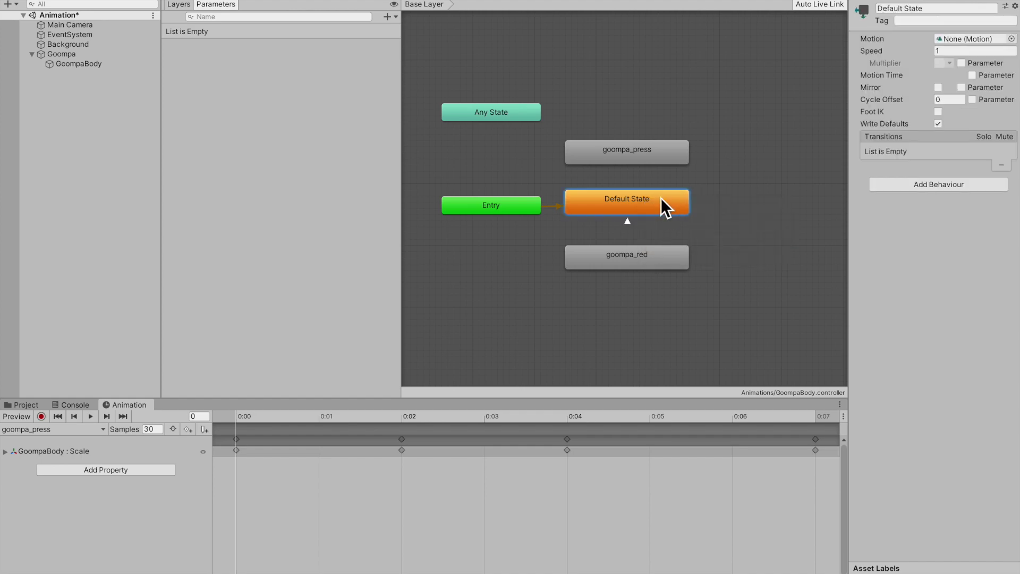
left_click(641, 155)
left_click(627, 154)
right_click(622, 155)
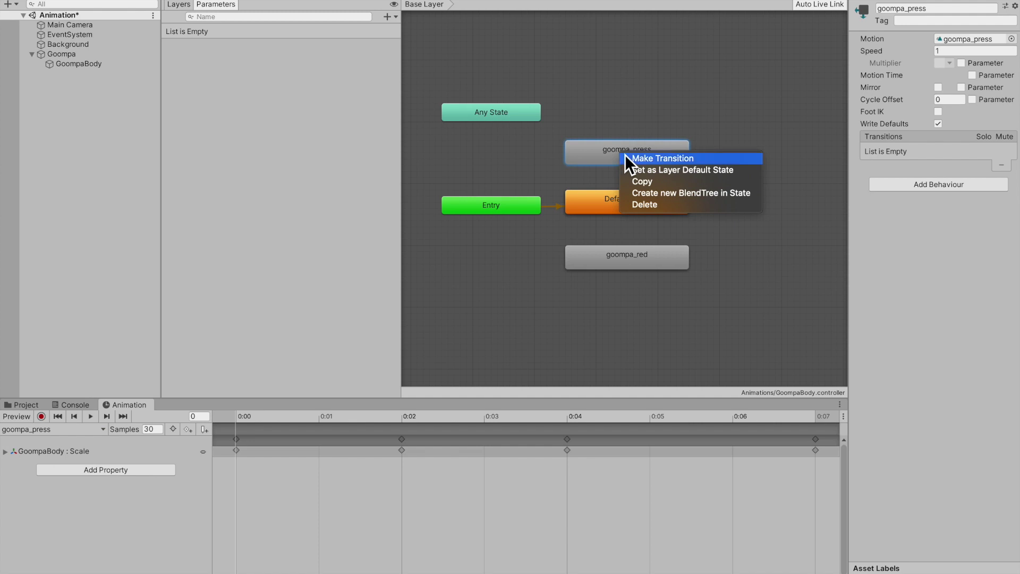
left_click(638, 158)
left_click(617, 202)
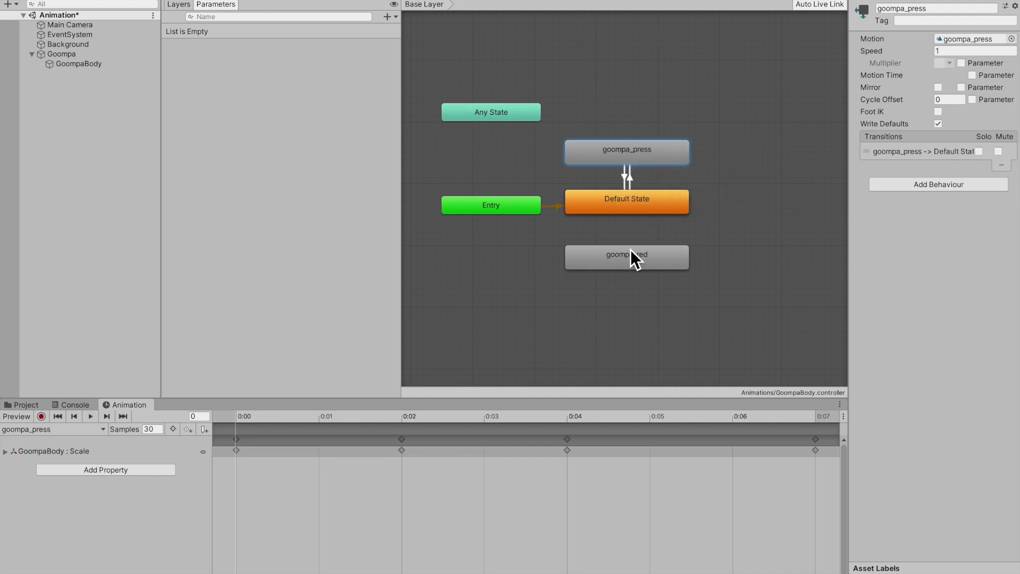
Create transitions from Default State to goompa_red and from goompa_red back to Default State
right_click(632, 209)
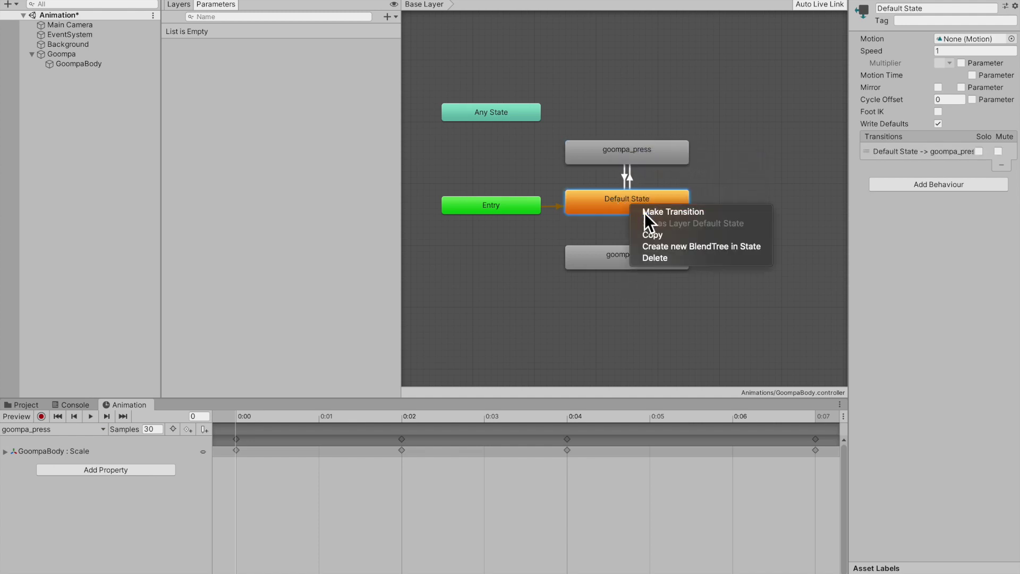
left_click(645, 213)
left_click(632, 254)
right_click(646, 259)
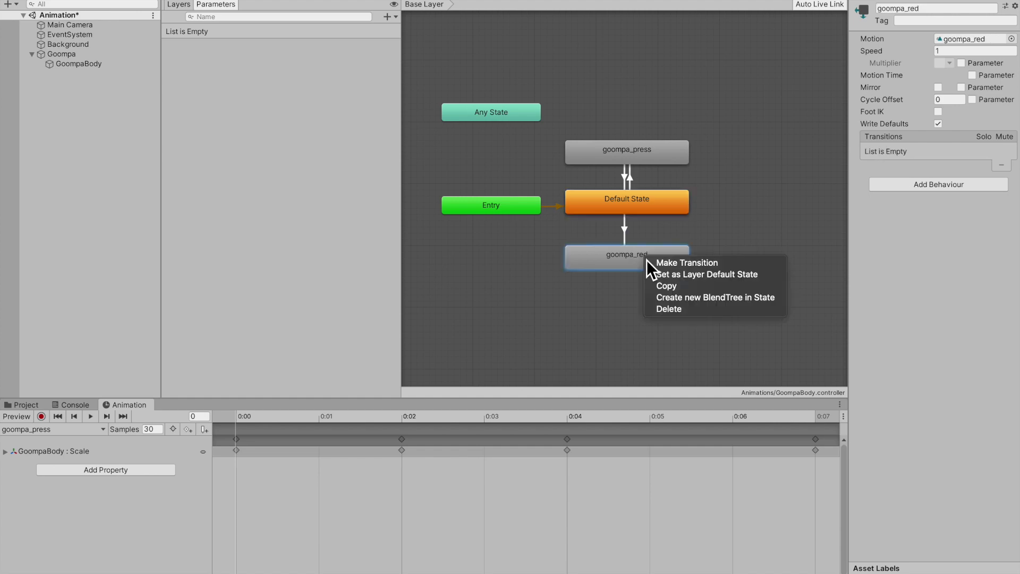
left_click(660, 261)
left_click(642, 206)
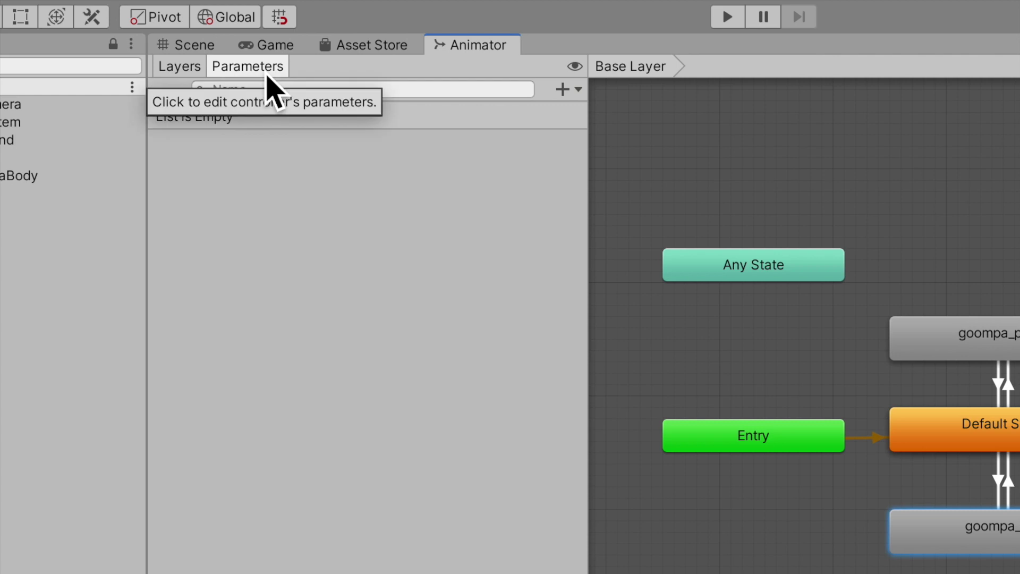
Add two Trigger parameters to the Animator, named 'press' and 'red'
left_click(567, 94)
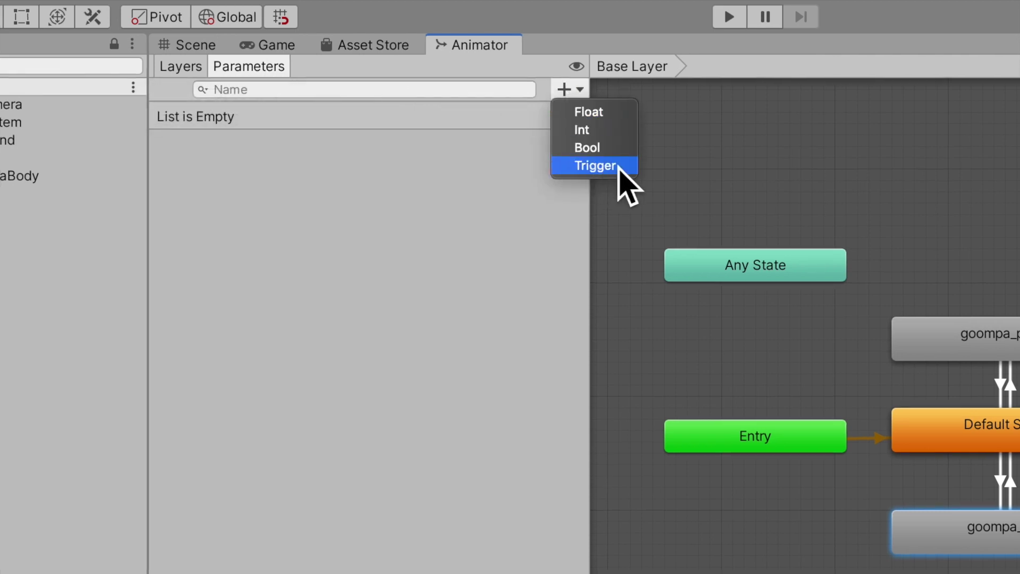
left_click(616, 169)
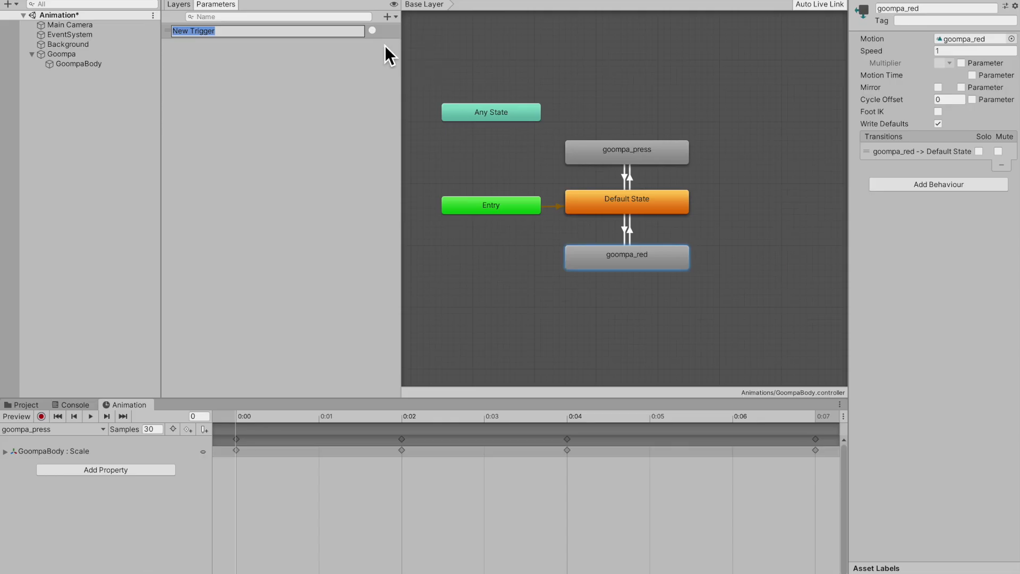
type("press")
key("Return")
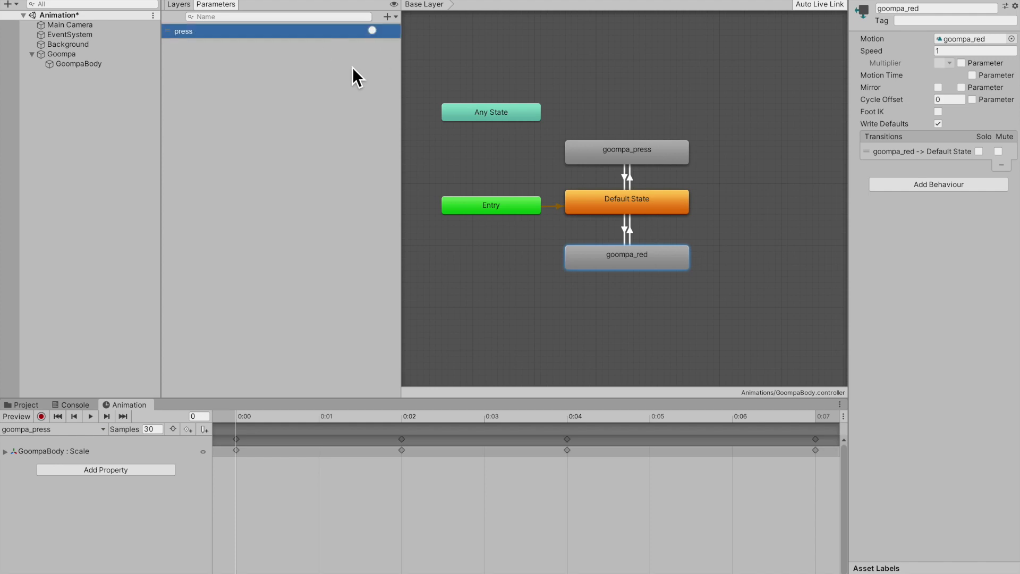
left_click(390, 18)
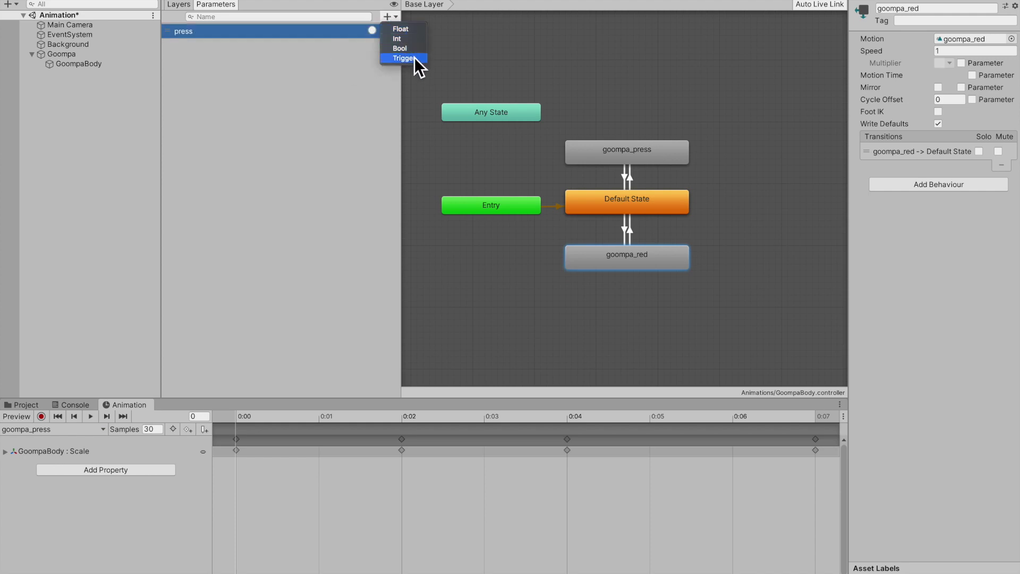
left_click(414, 57)
type("red")
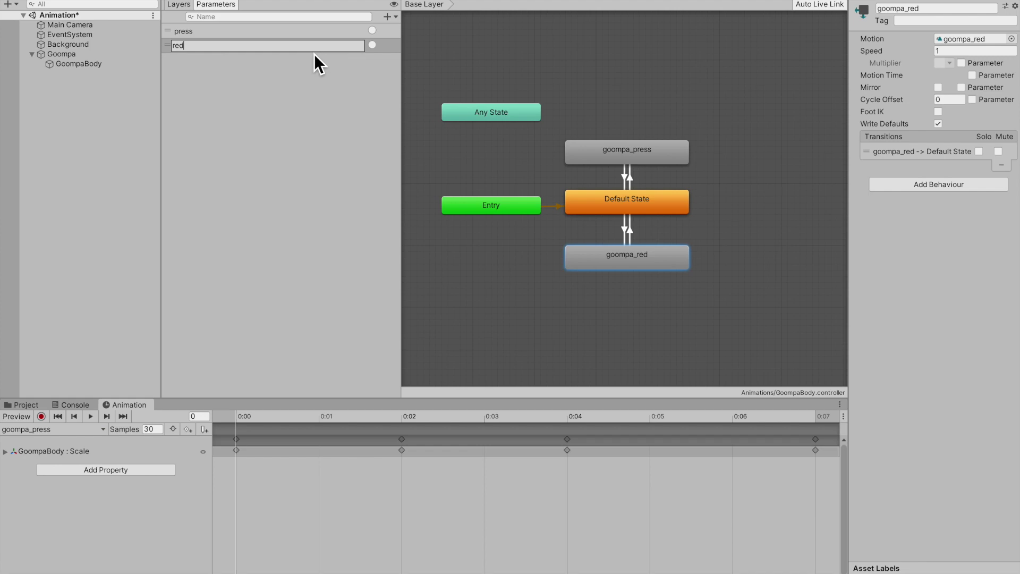
key("Return")
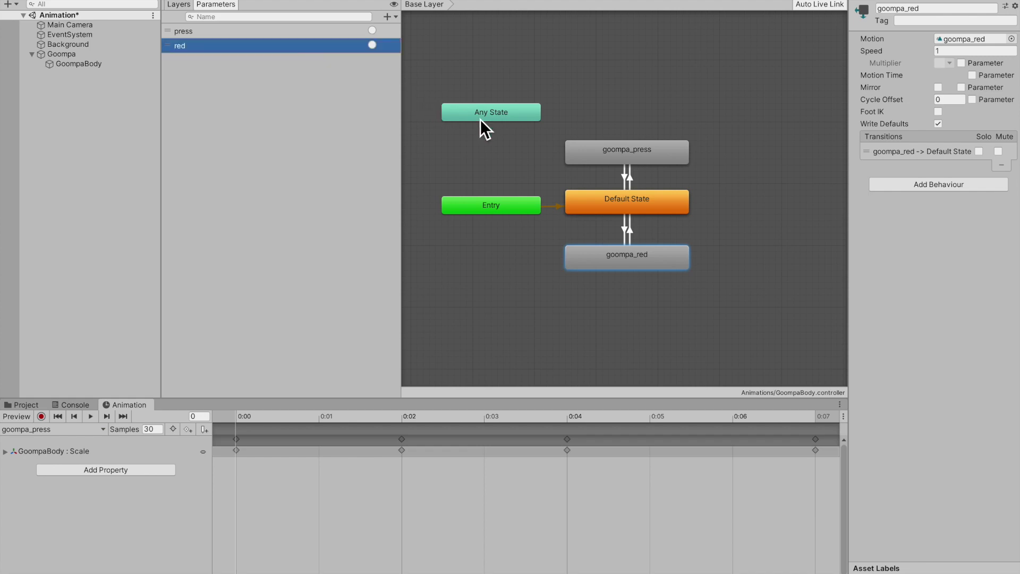
Give the Default State → goompa_press transition a press condition, no exit time and duration 0
left_click(634, 171)
left_click(633, 181)
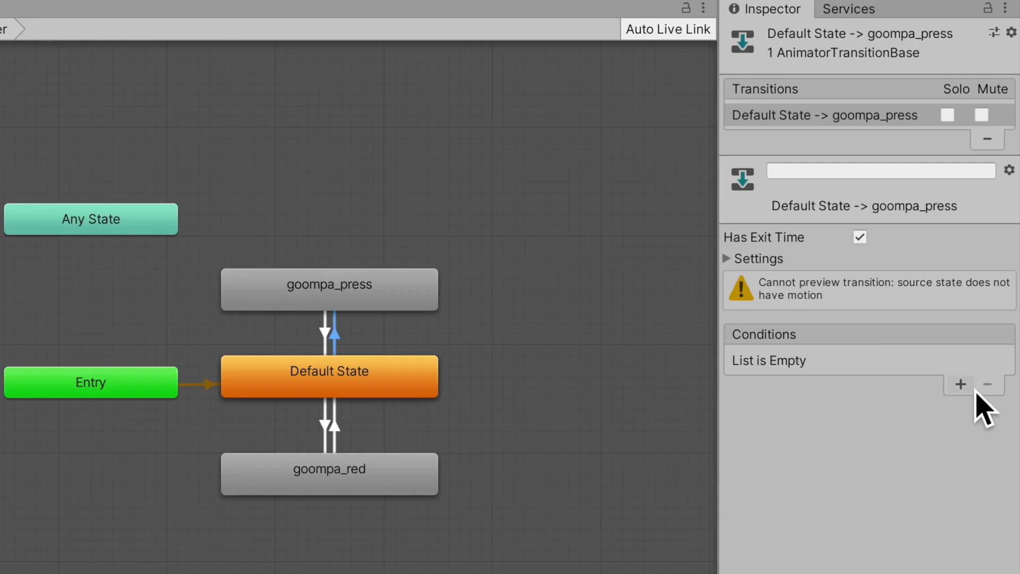
left_click(961, 387)
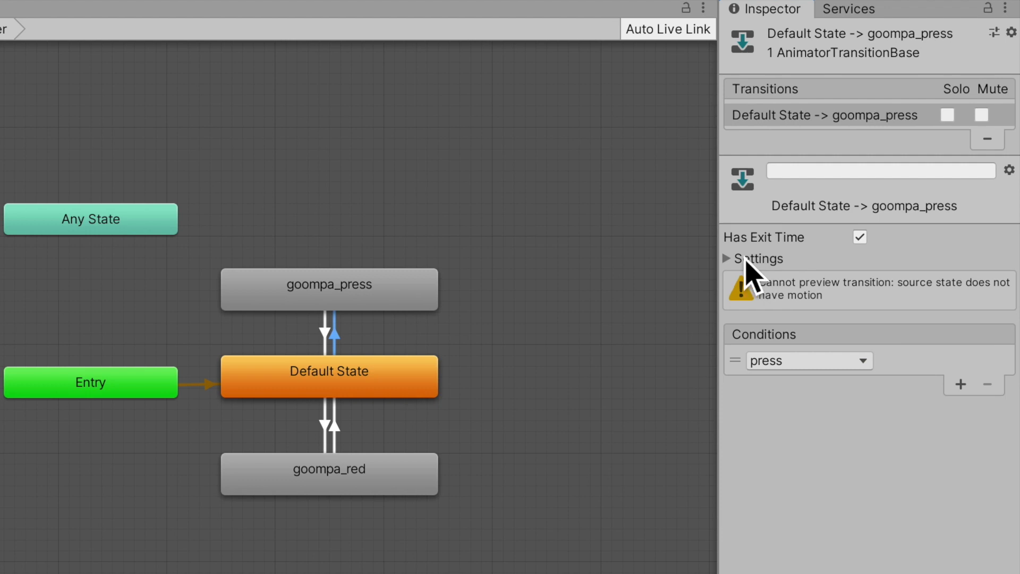
left_click(727, 258)
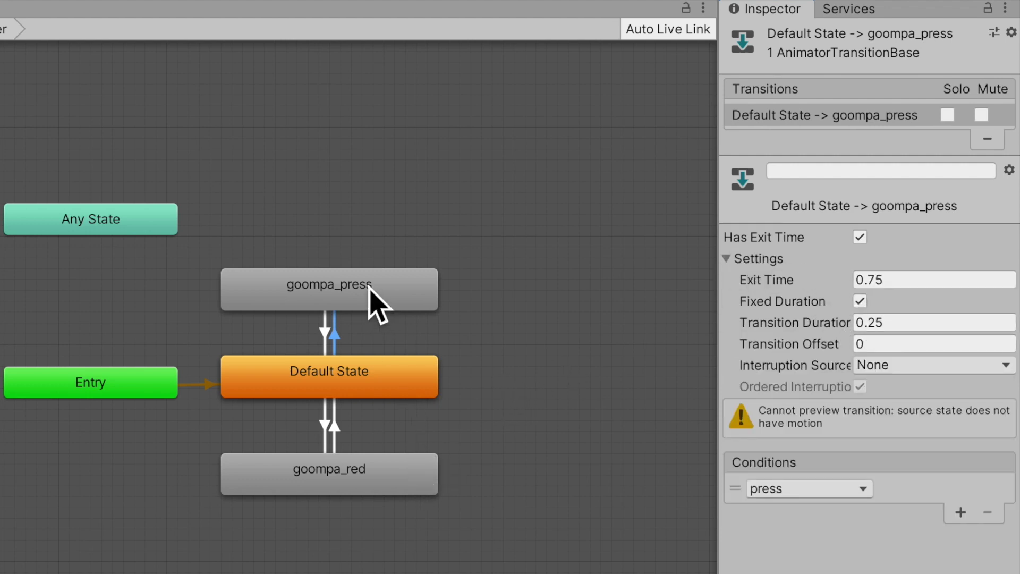
left_click(862, 237)
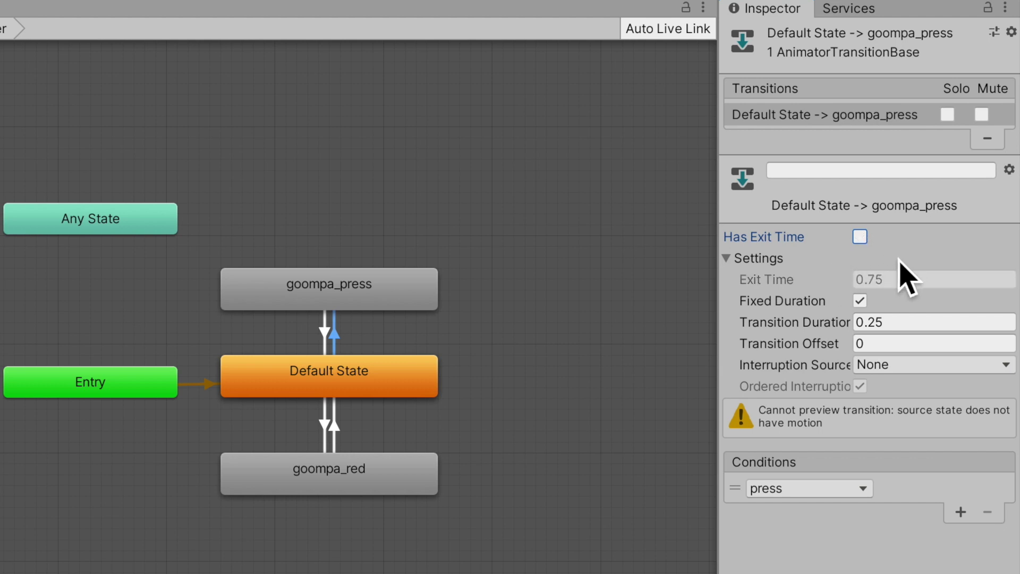
left_click(903, 327)
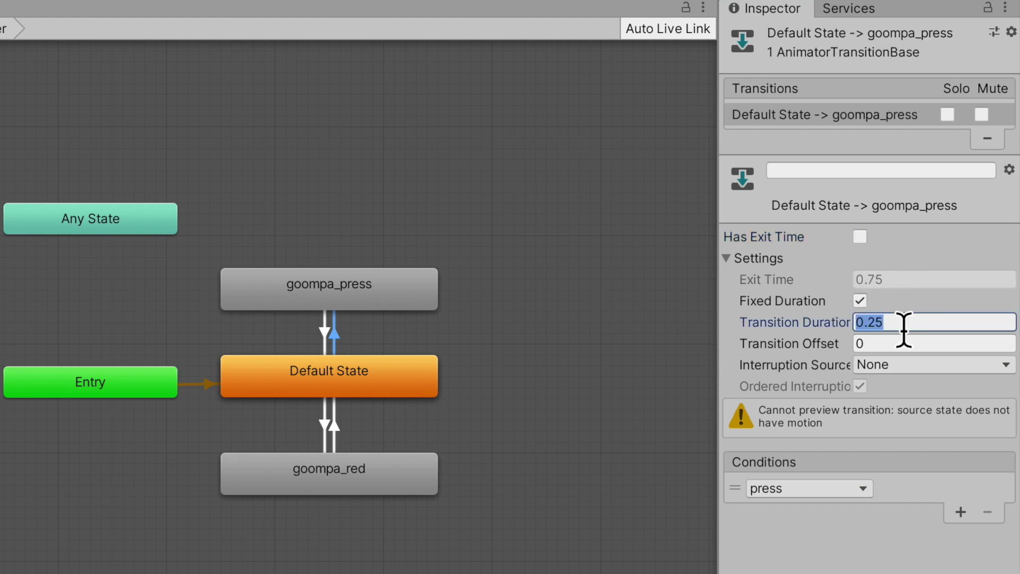
type("0")
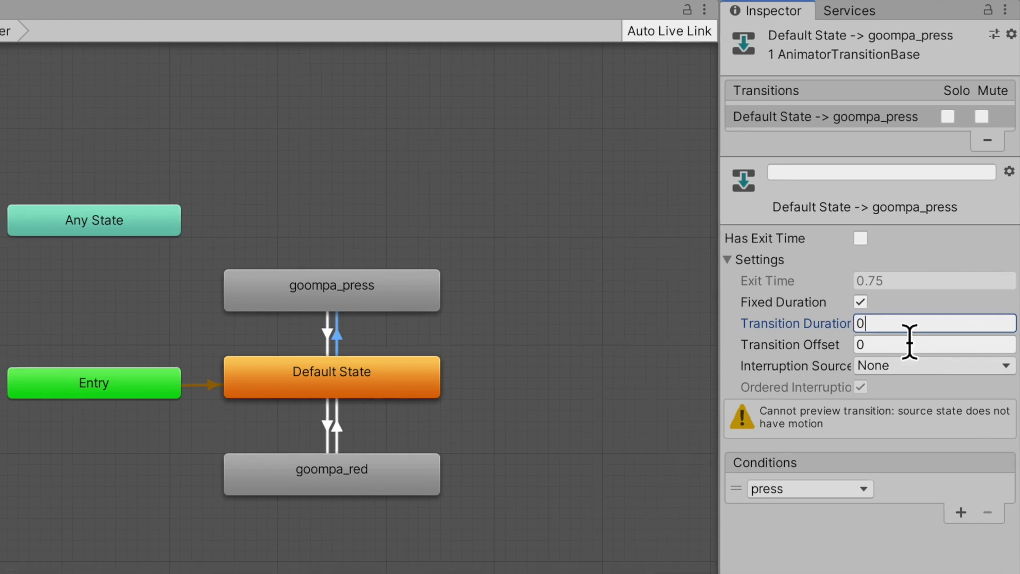
key("Return")
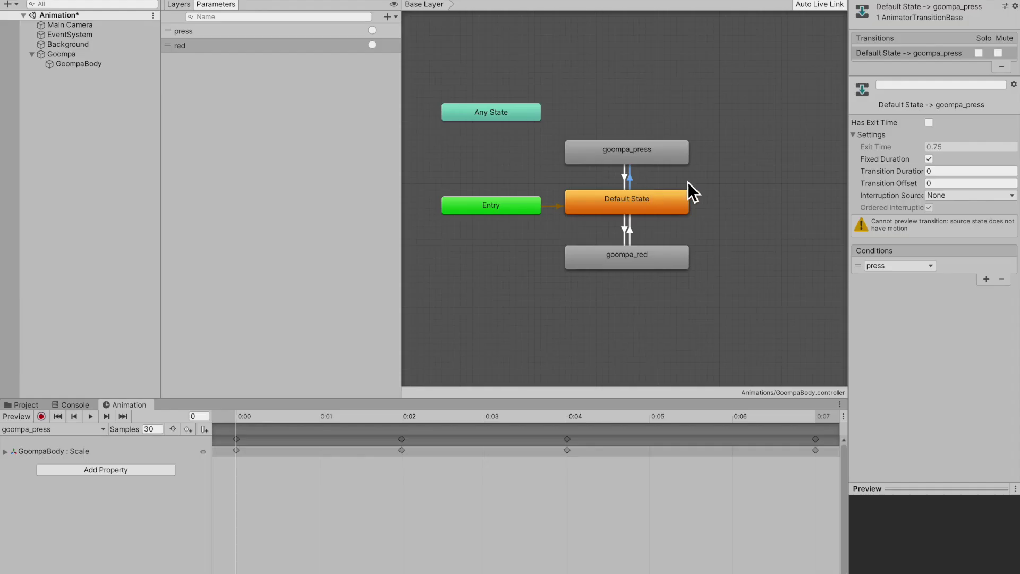
Set the goompa_press → Default State transition duration to 0
left_click(626, 178)
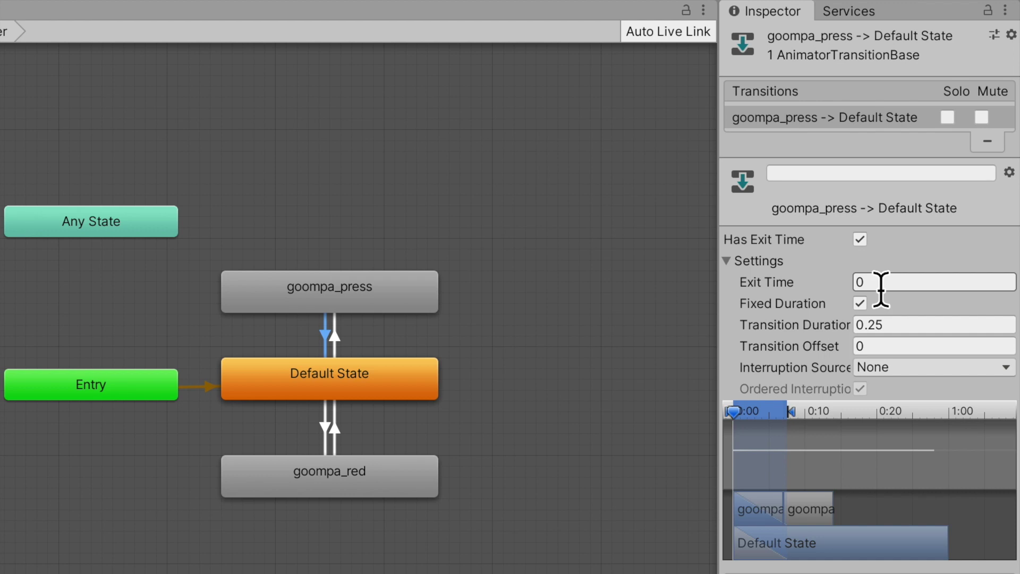
left_click(907, 332)
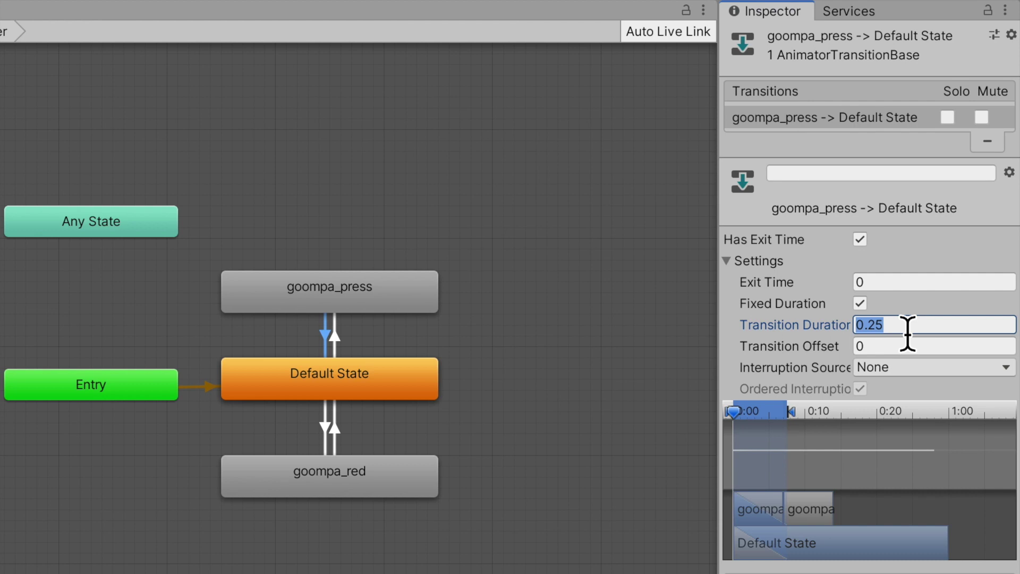
type("0")
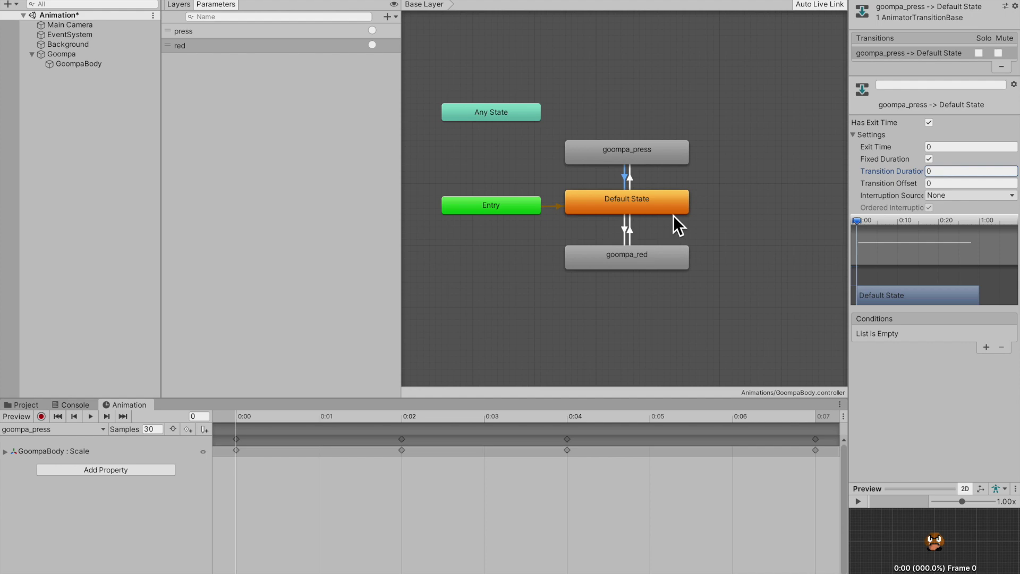
left_click(628, 231)
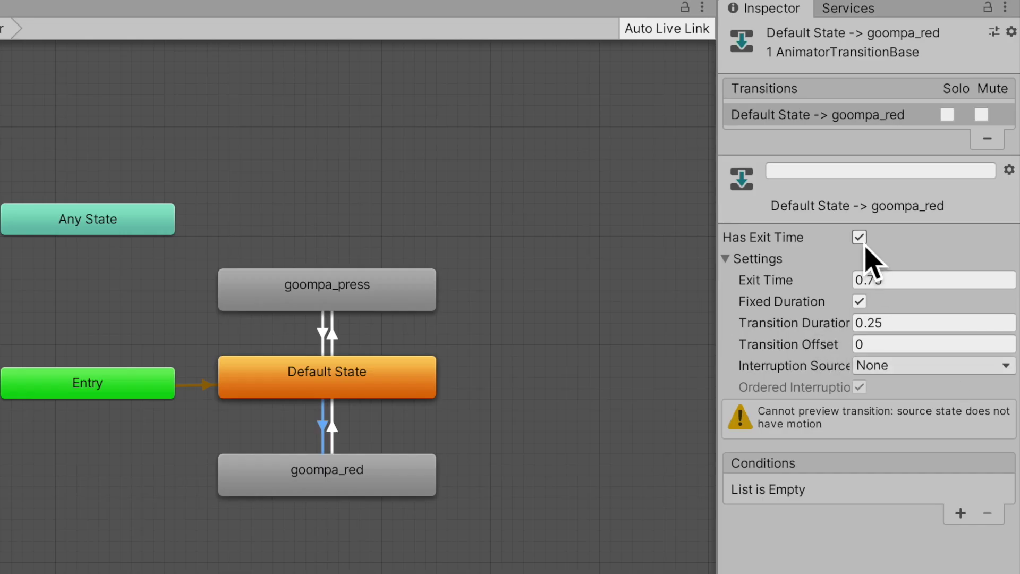
On Default State → goompa_red, turn off exit time, set duration 0, and add a red condition
left_click(928, 122)
left_click(958, 171)
type("0")
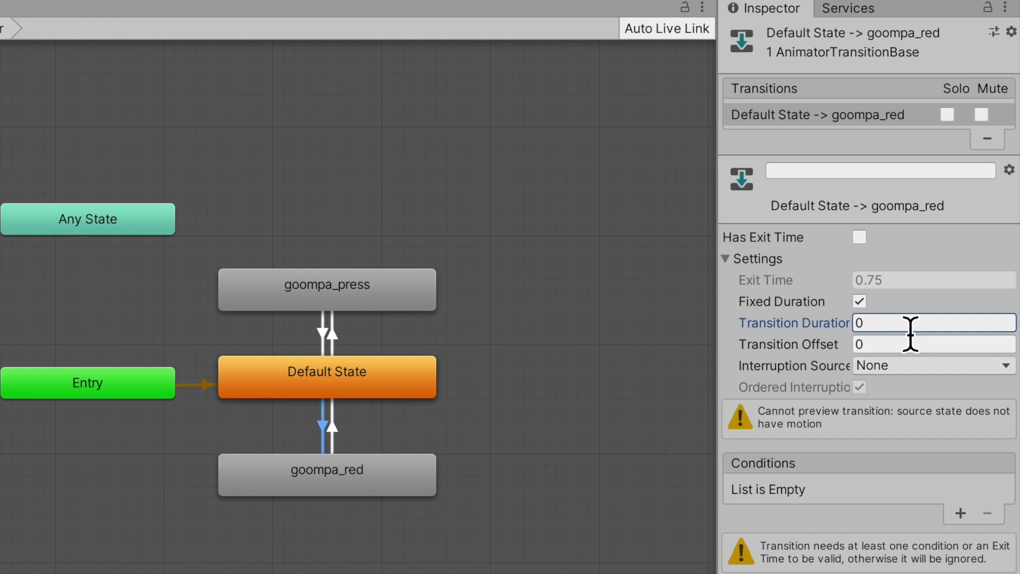
left_click(960, 513)
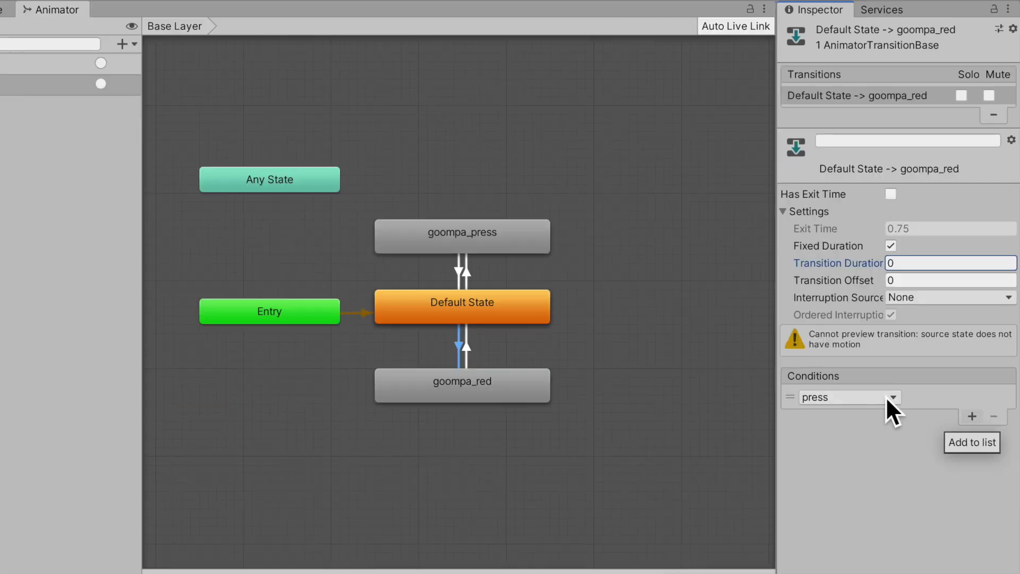
left_click(885, 397)
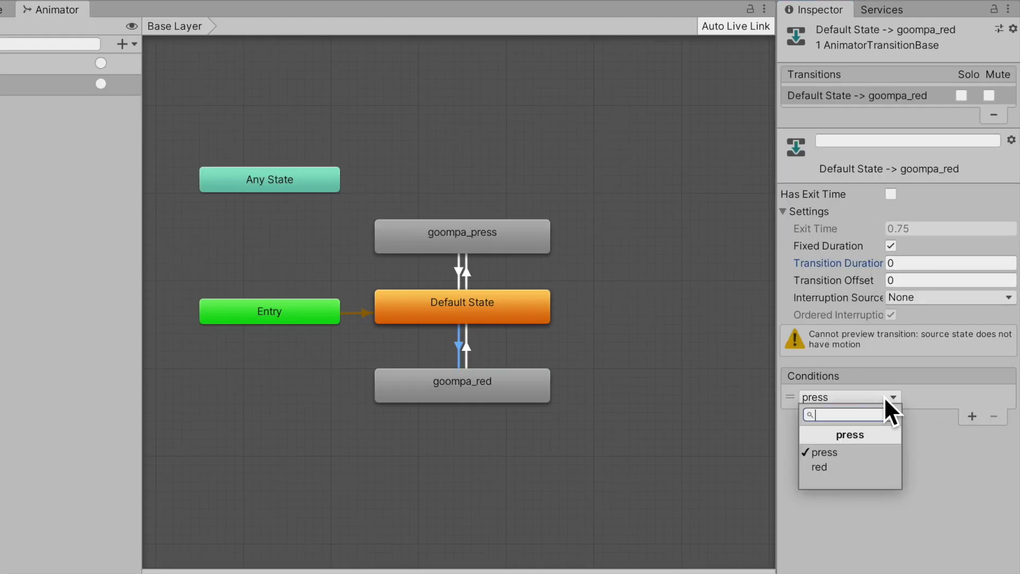
left_click(869, 469)
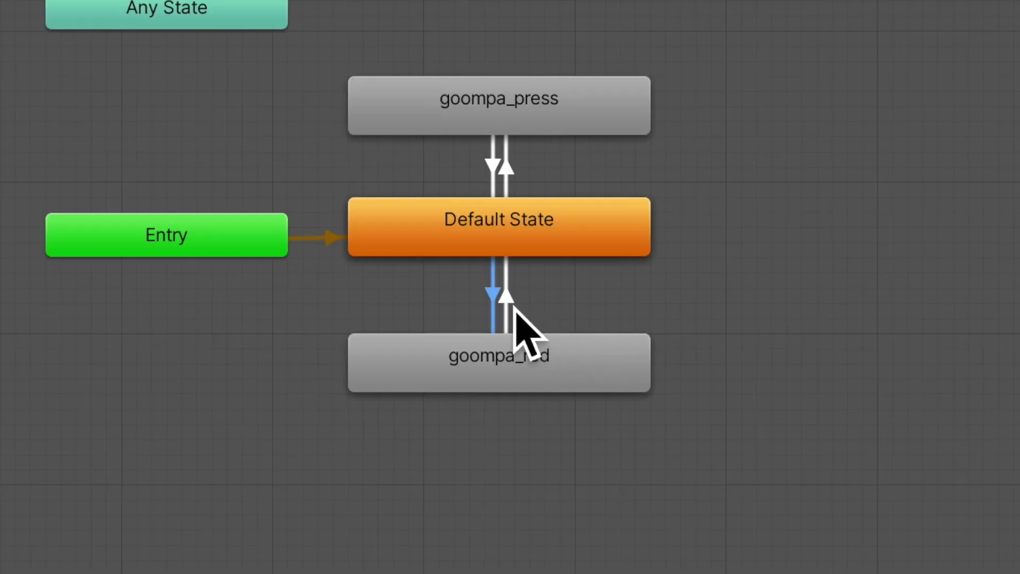
Set Exit Time and Transition Duration to 0 on the goompa_red → Default State transition
left_click(509, 307)
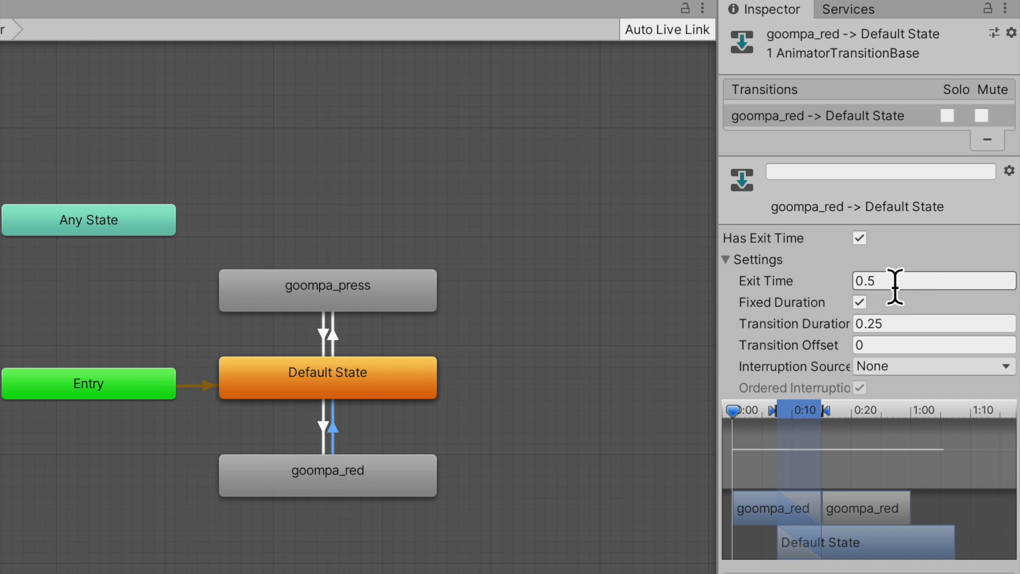
left_click(906, 280)
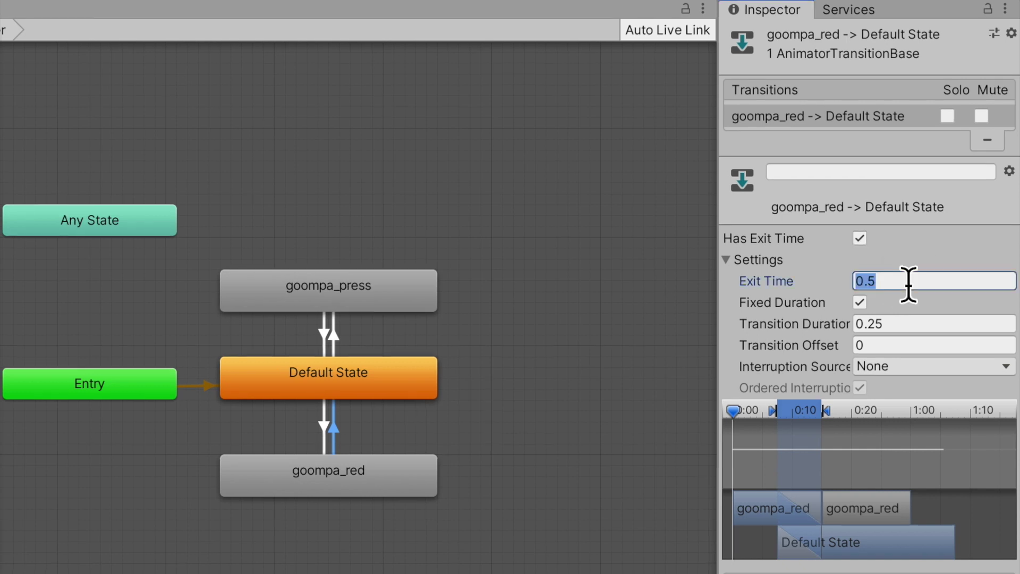
type("0")
left_click(914, 324)
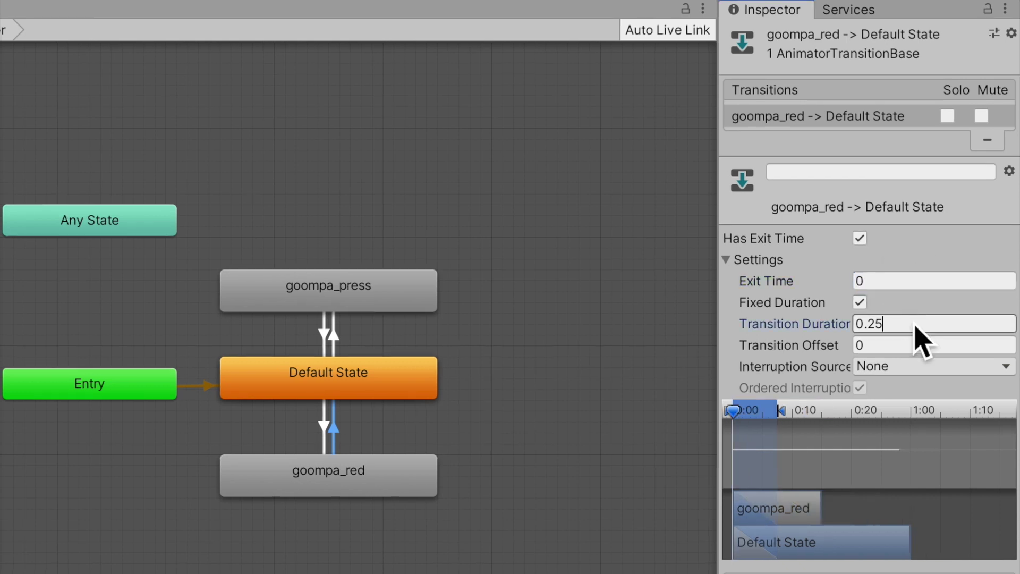
type("0")
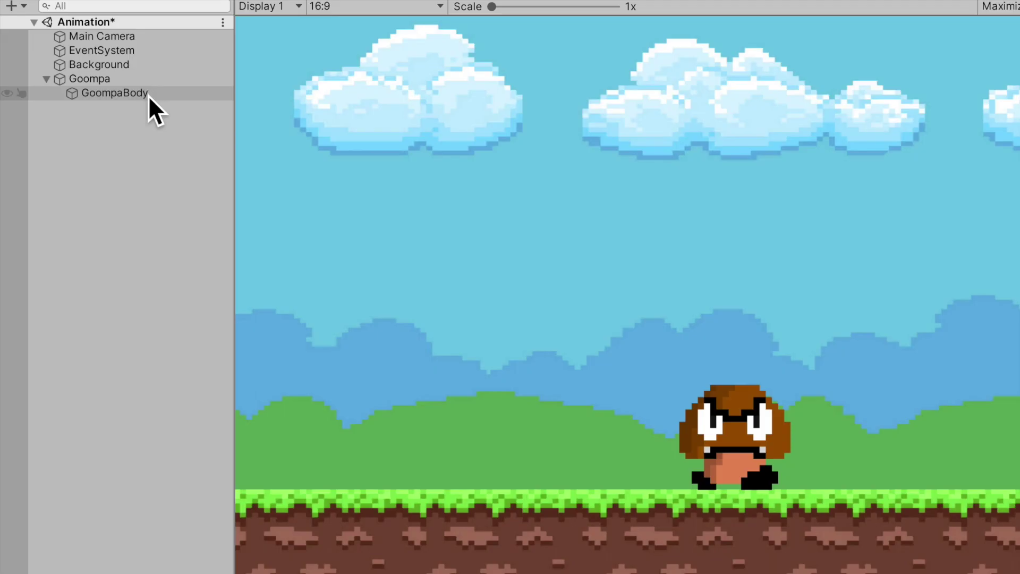
Create a new script named 'Goompa' through GoompaBody's Add Component search
left_click(148, 94)
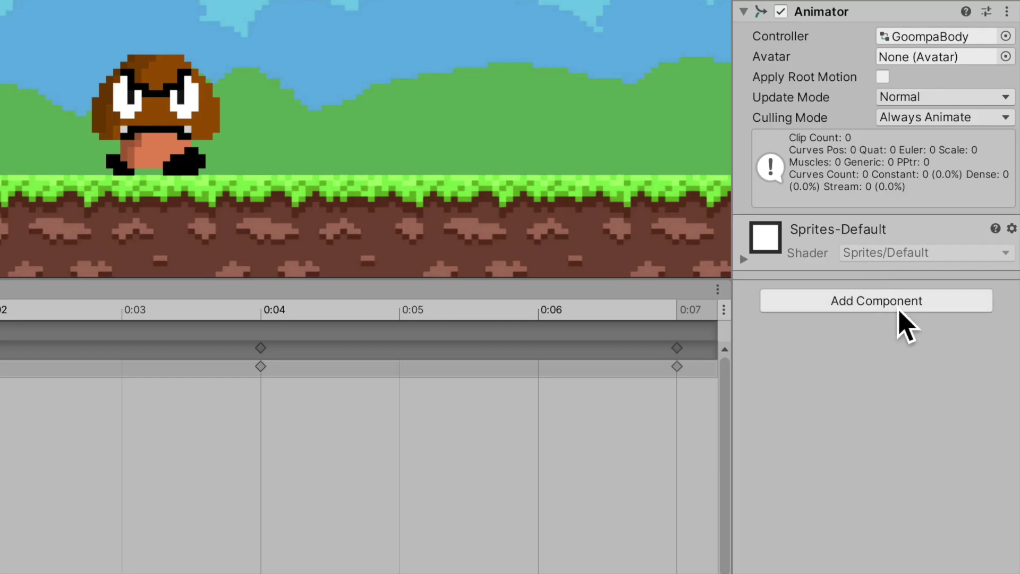
left_click(946, 416)
key("BackSpace")
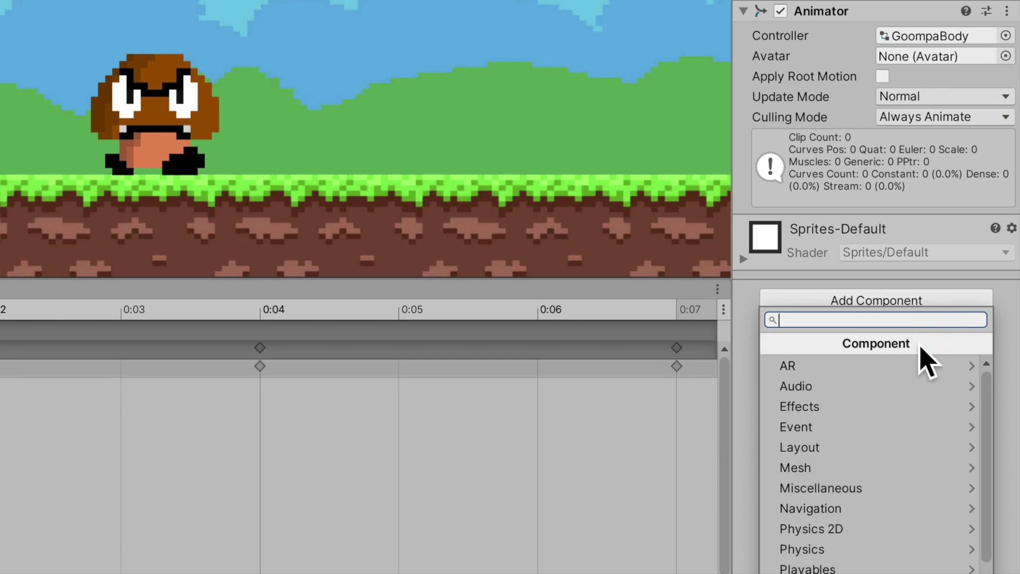
type("Goompa")
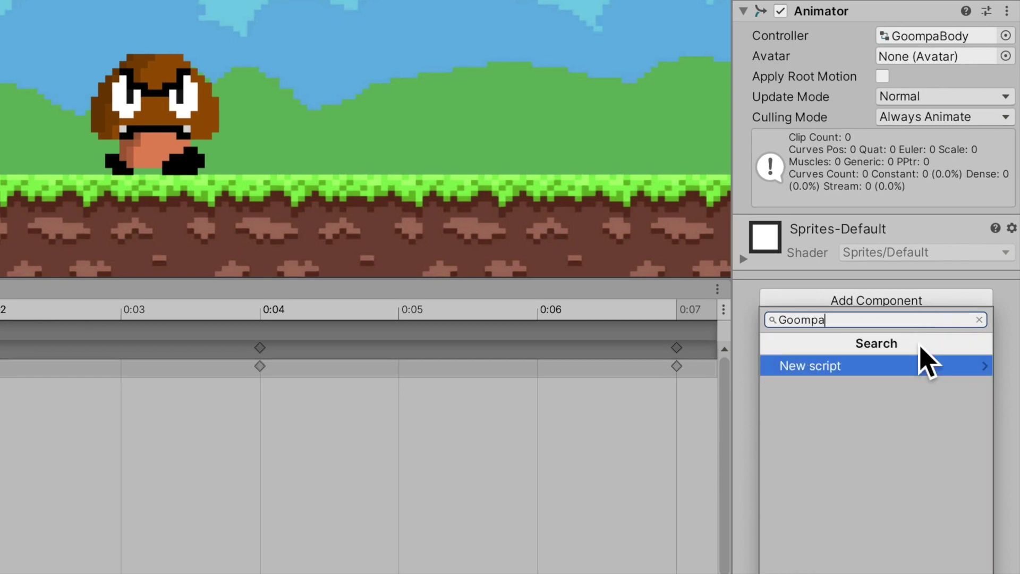
key("Return")
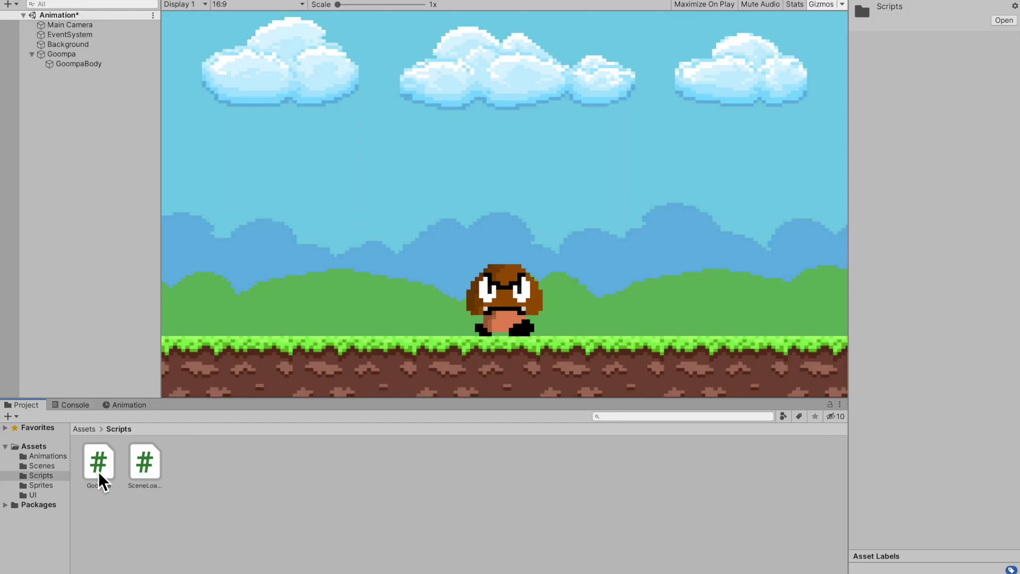
left_click(97, 65)
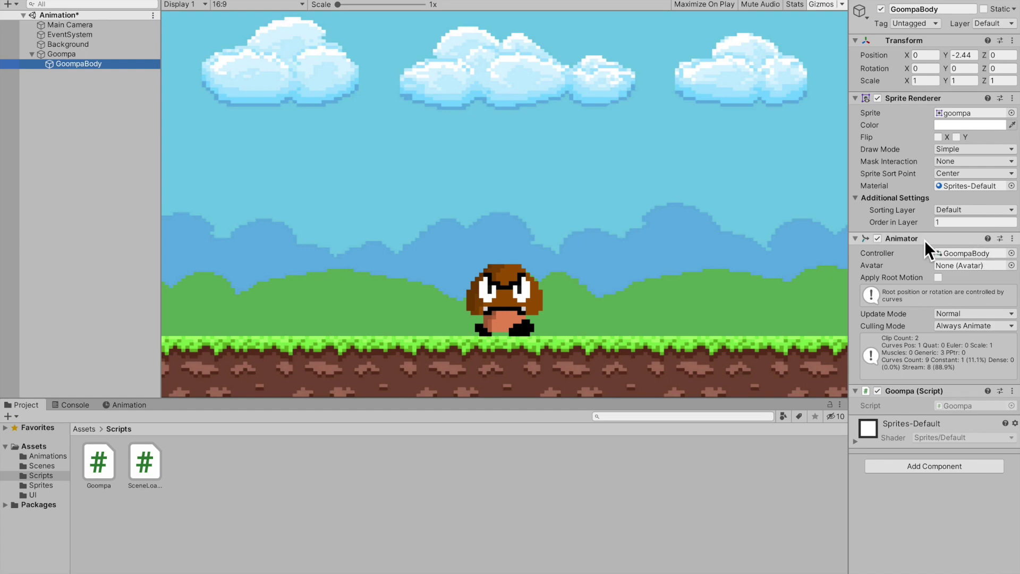
Open Goompa.cs and delete the unused Update method and the template comments
double_click(961, 405)
left_click_drag(205, 351, 112, 286)
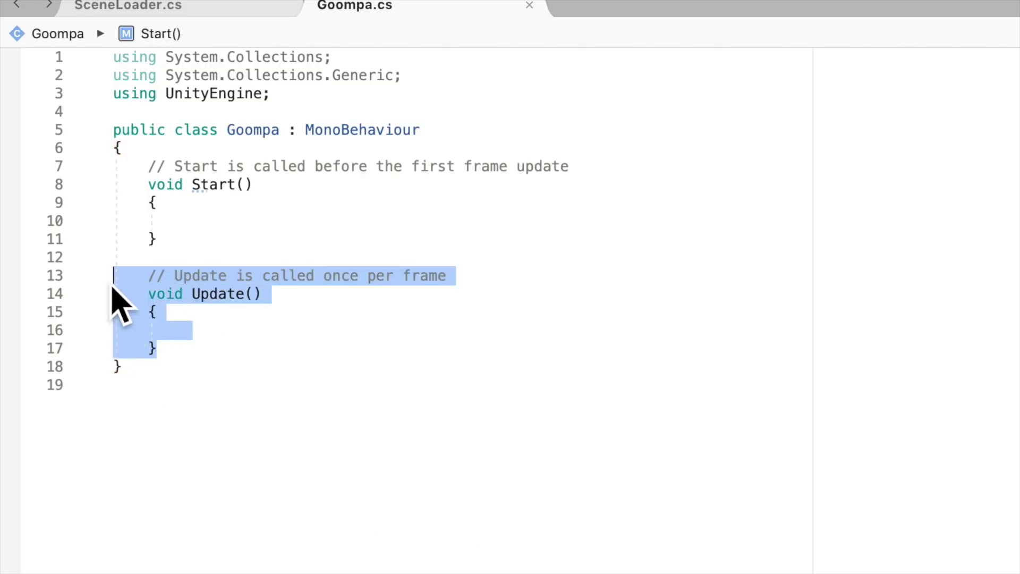
key("BackSpace")
left_click(600, 168)
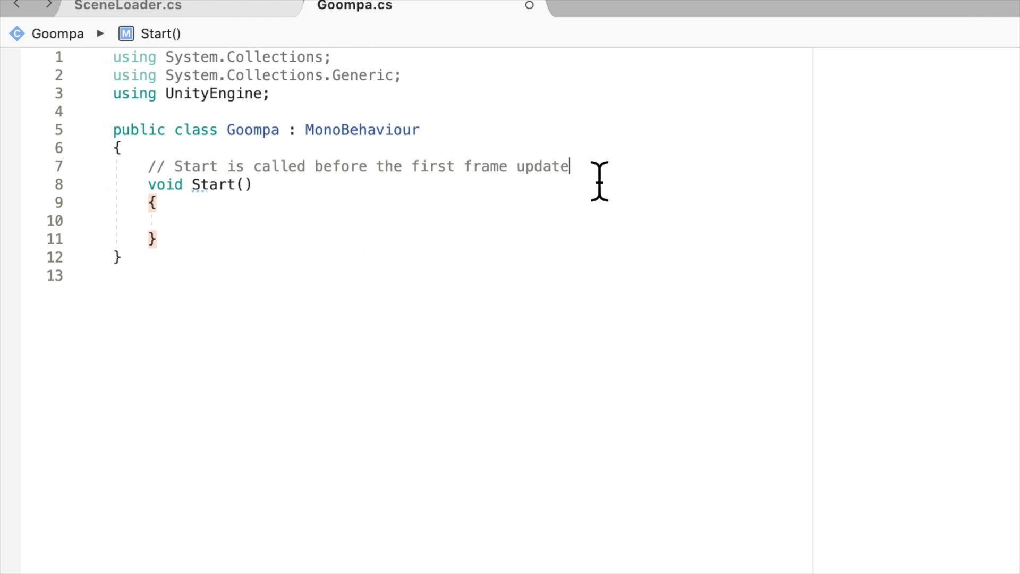
key("shift+Up")
key("BackSpace")
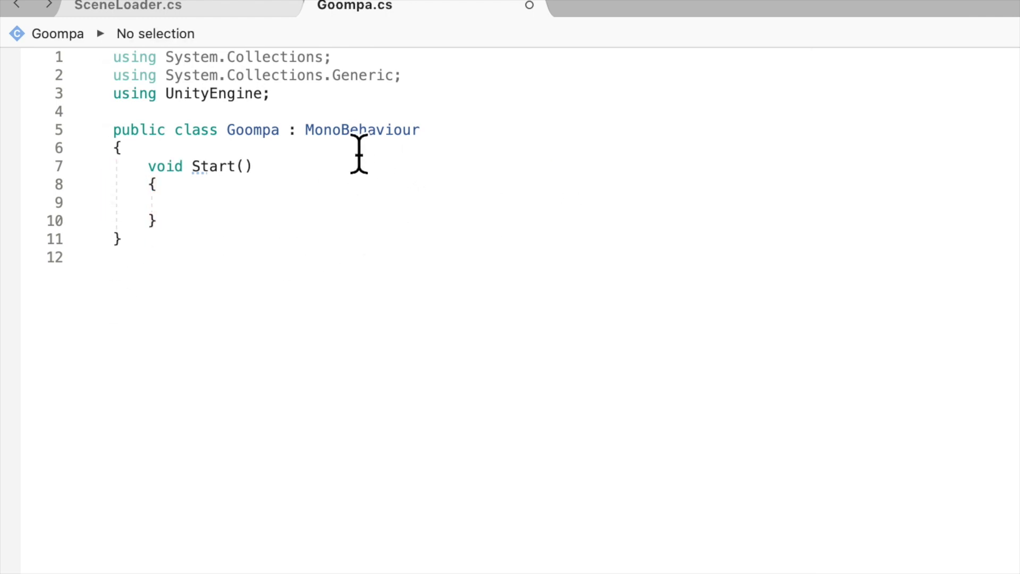
Declare 'Animator myAnimator;' and assign 'myAnimator = GetComponent<Animator>();' inside Start()
key("Return")
key("Return")
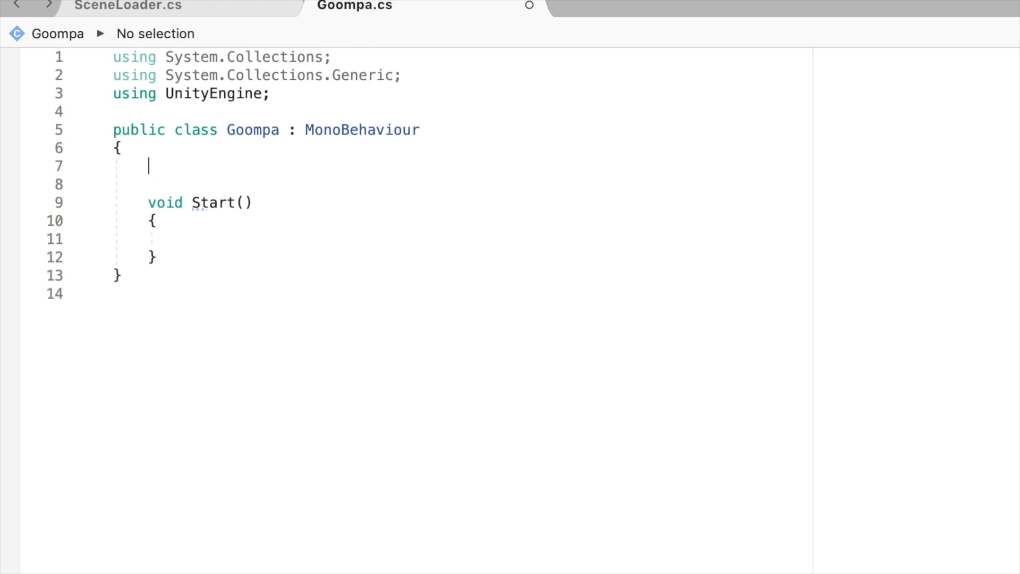
type("Anima")
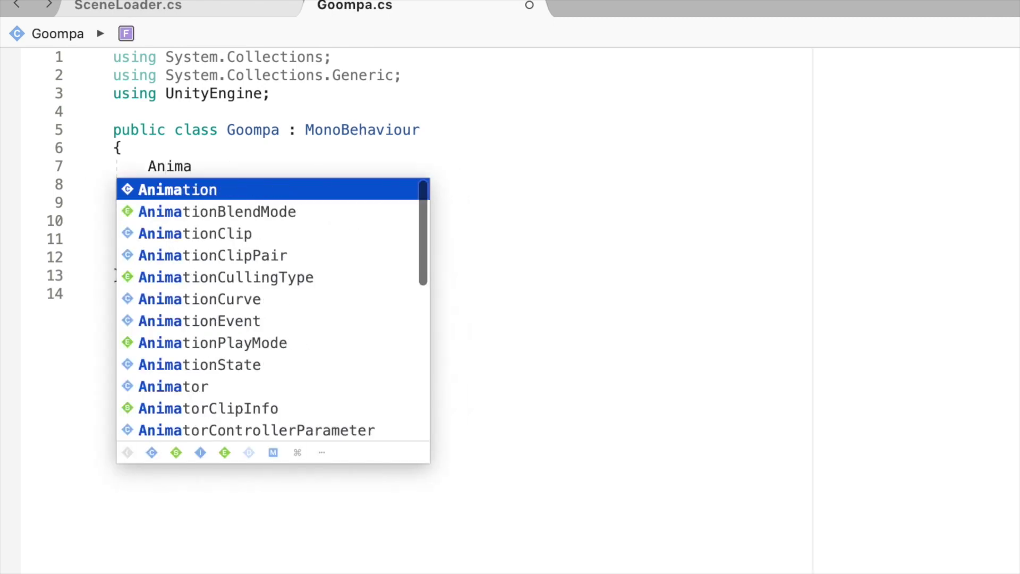
type("tor myAn")
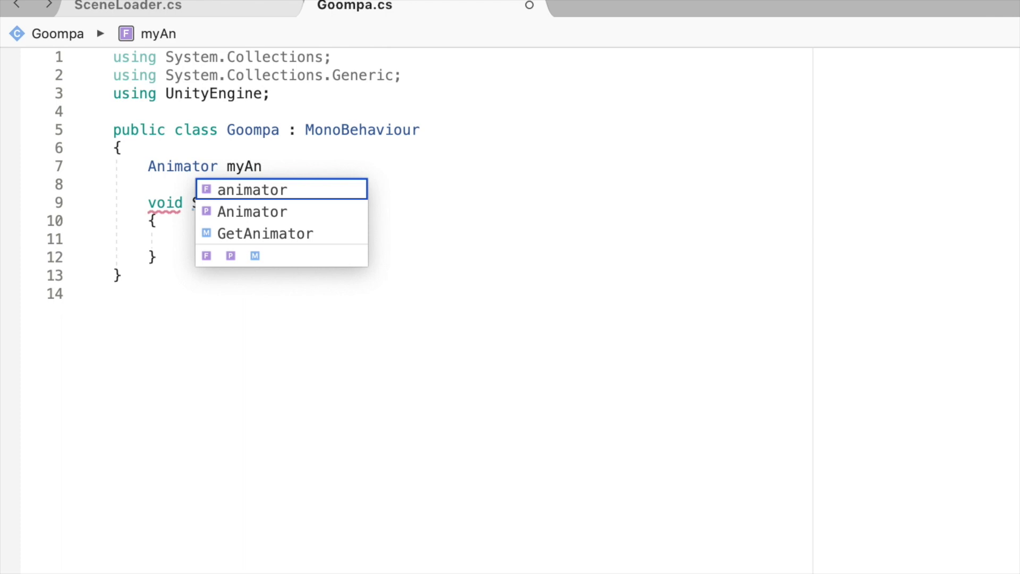
type("imator;")
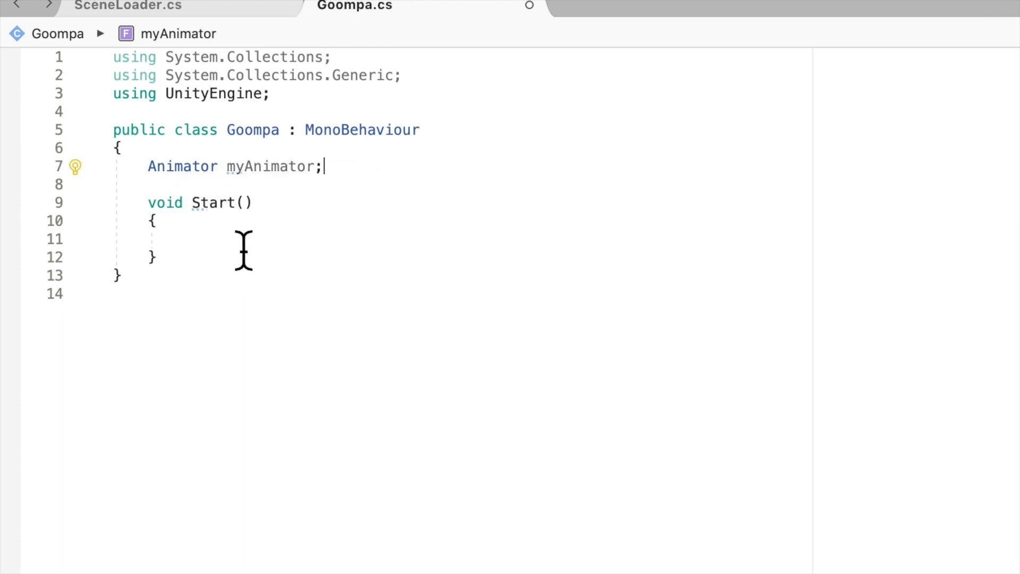
left_click(247, 239)
type("myAnima")
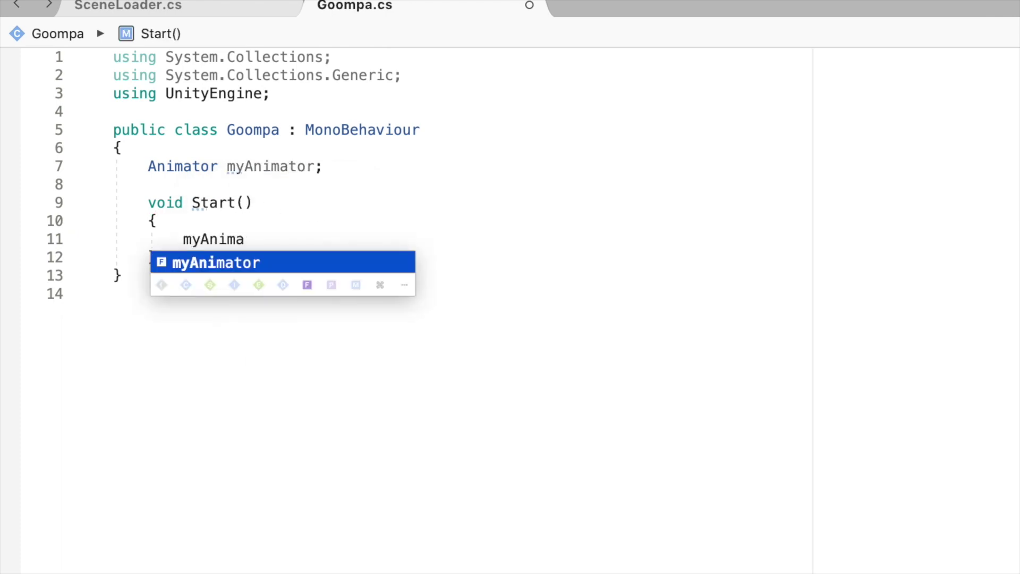
type("tor = GetComponent")
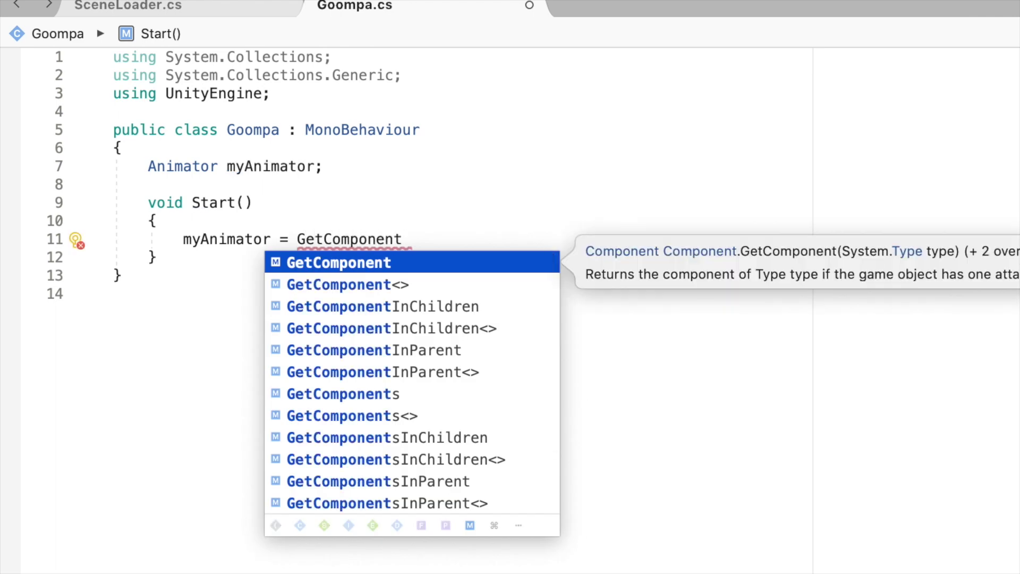
type("<Animator")
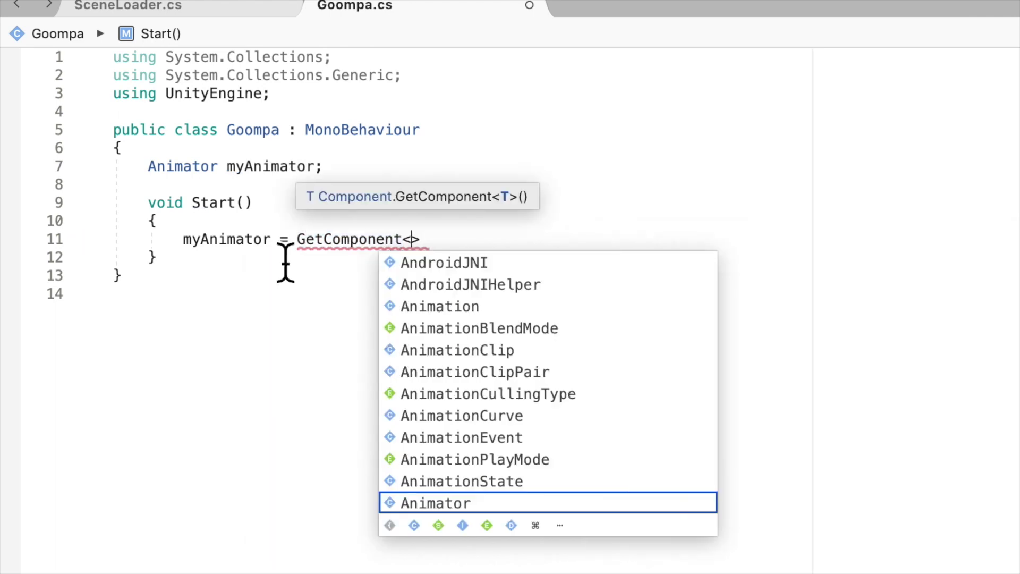
type(">();")
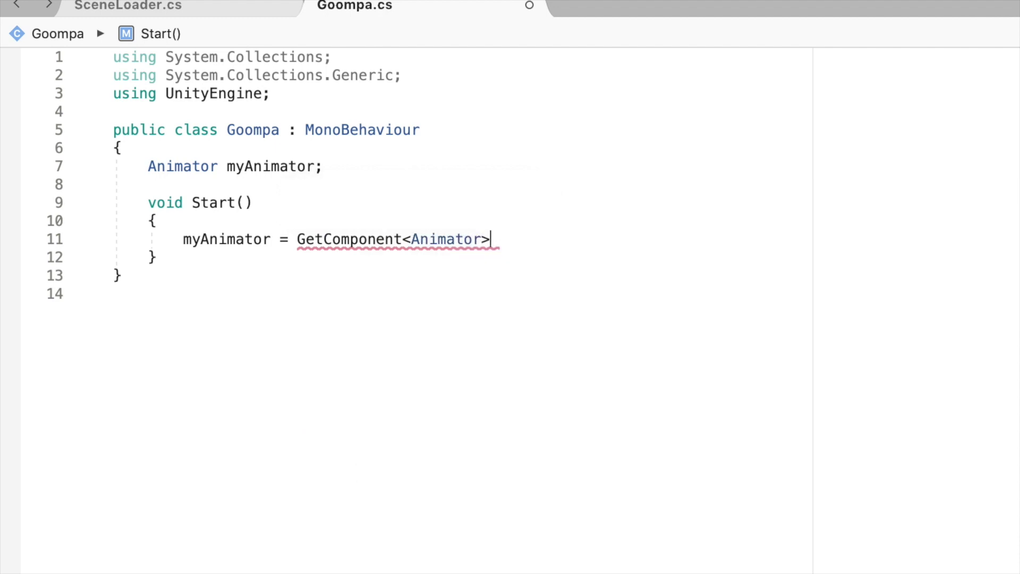
key("Down")
key("Return")
key("Return")
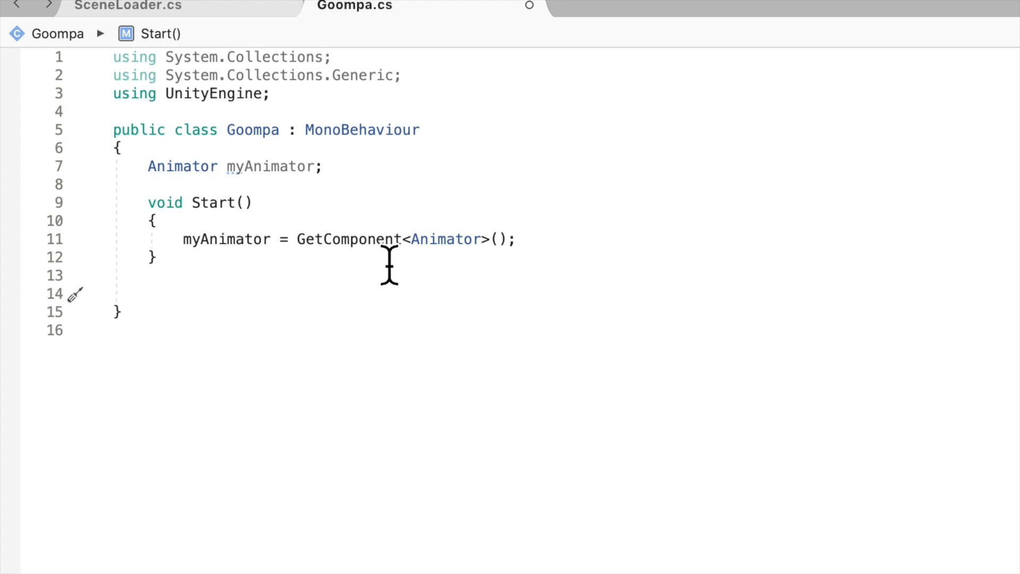
Add an empty private OnMouseDown() method via autocomplete, then switch back to Unity
type("priva")
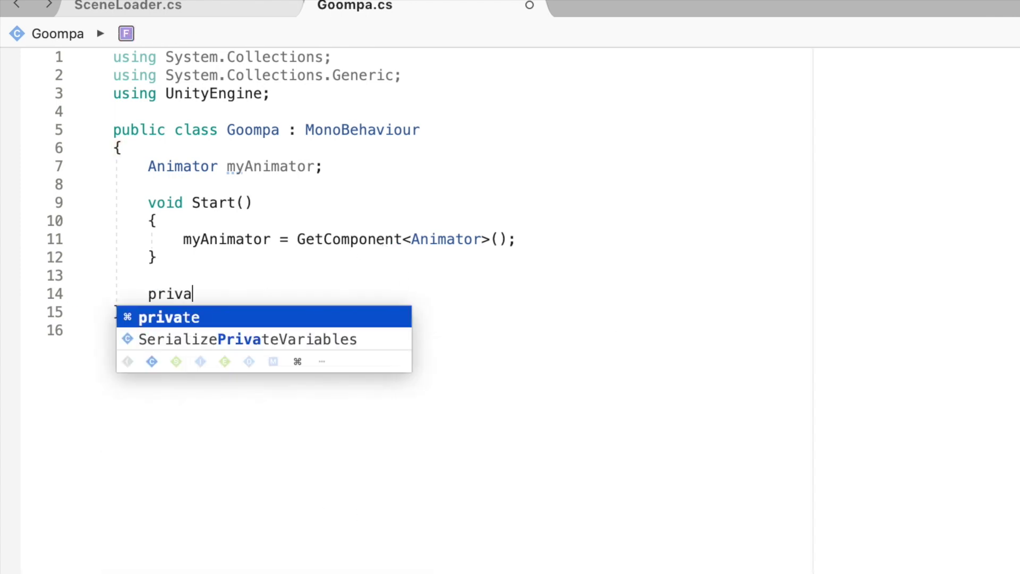
type("te void On")
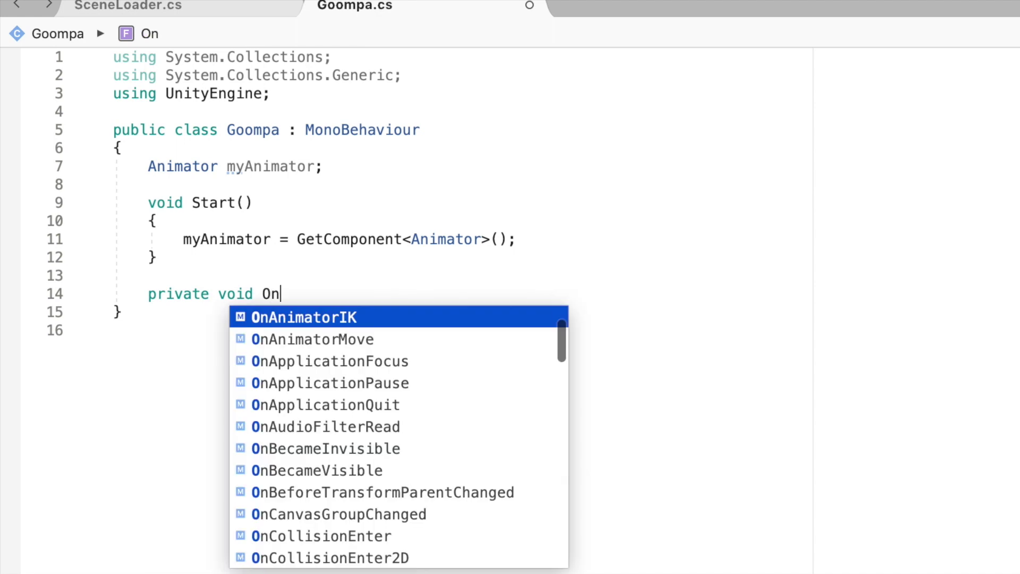
type("MouseD")
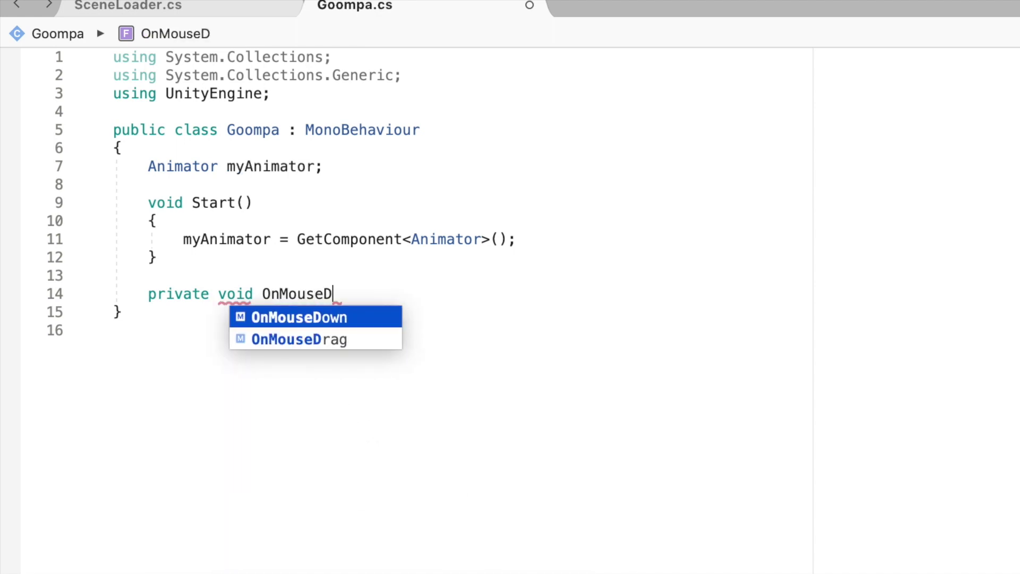
key("Return")
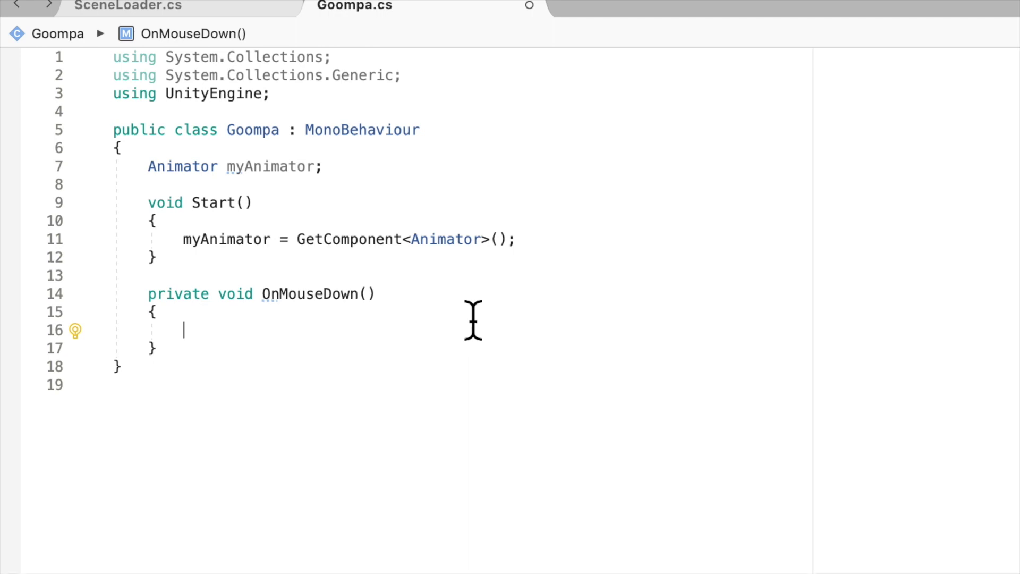
mouse_move(2, 194)
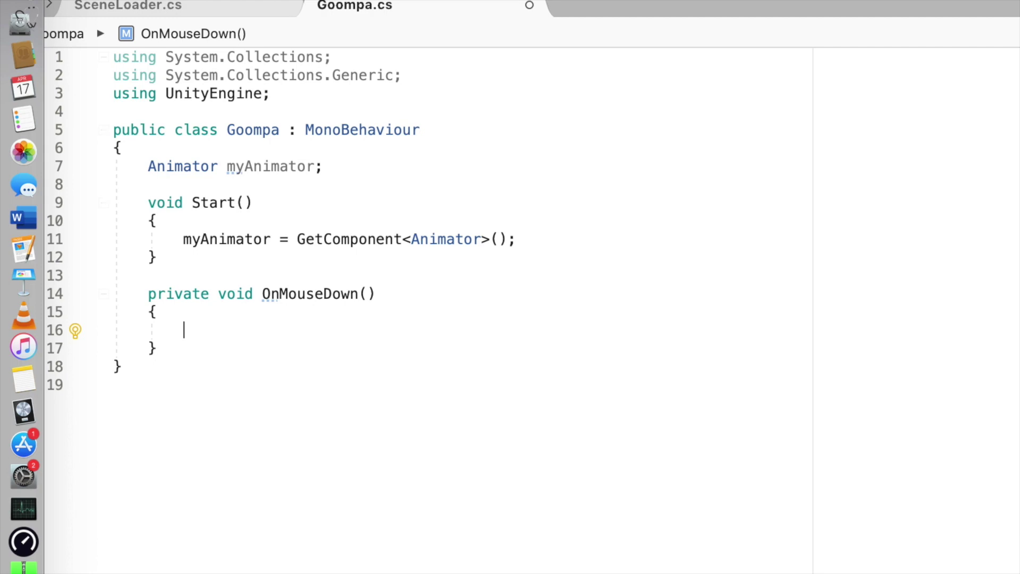
left_click(23, 541)
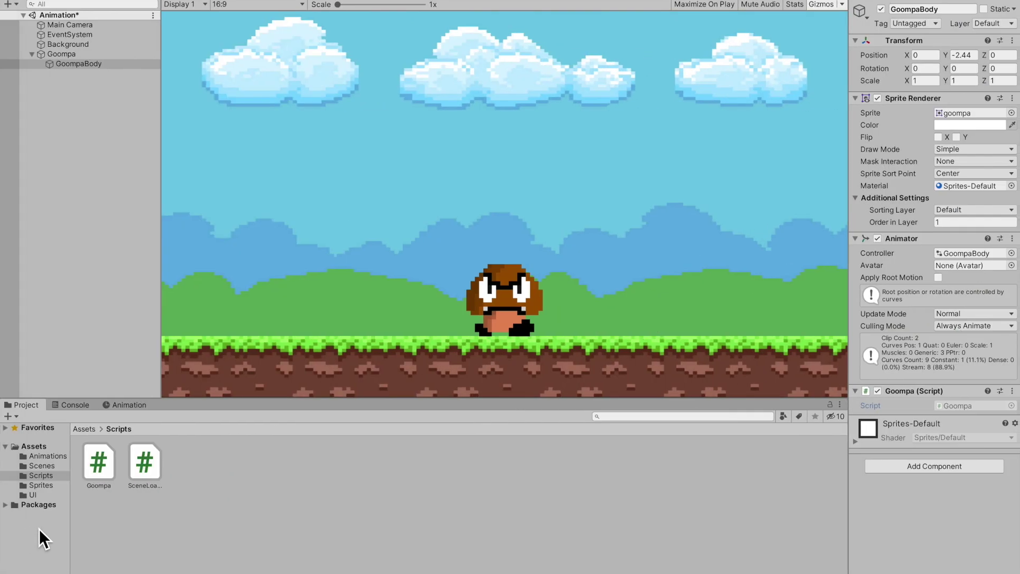
Add a Box Collider 2D component to GoompaBody
left_click(948, 471)
type("bo")
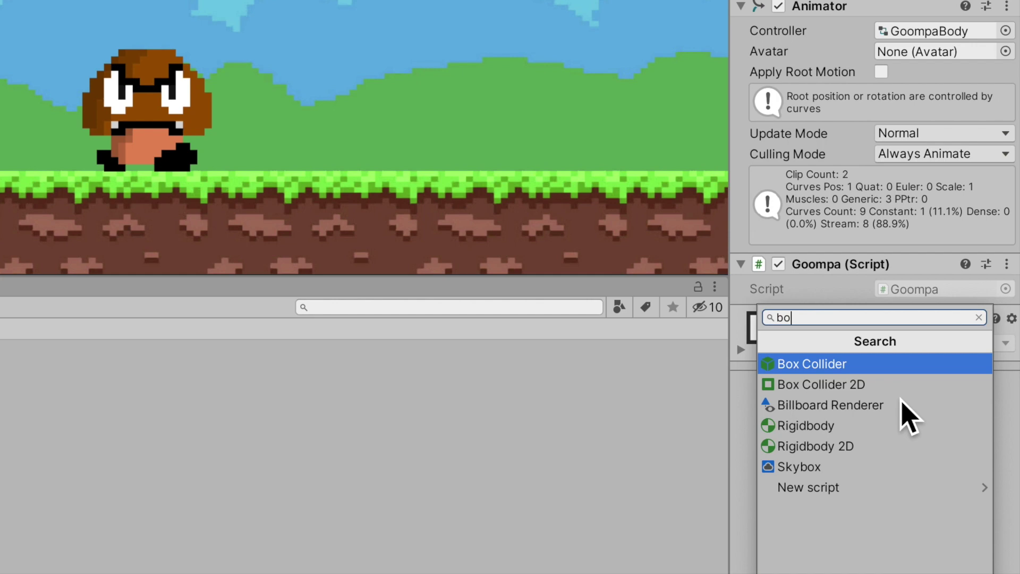
key("Down")
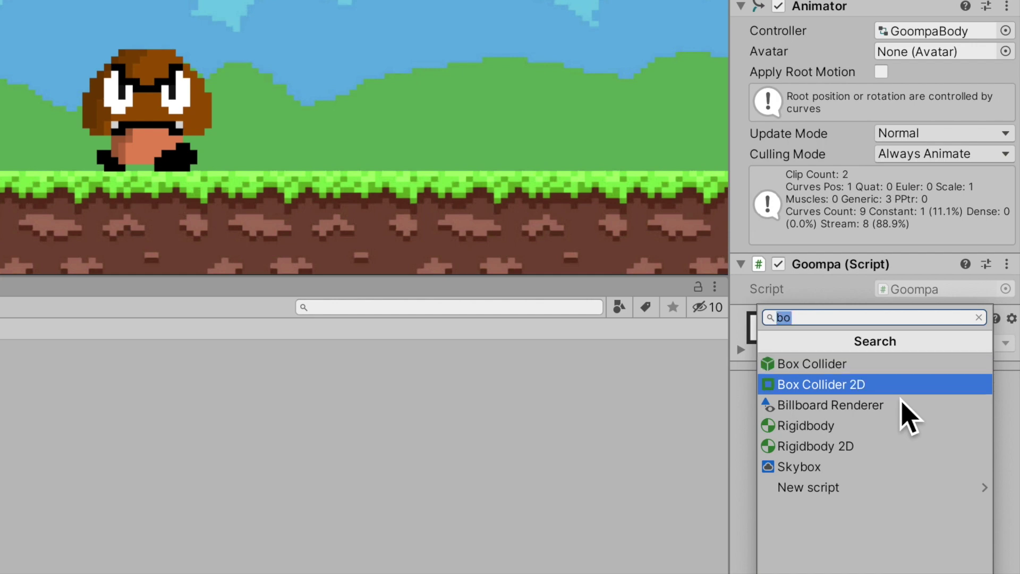
key("Return")
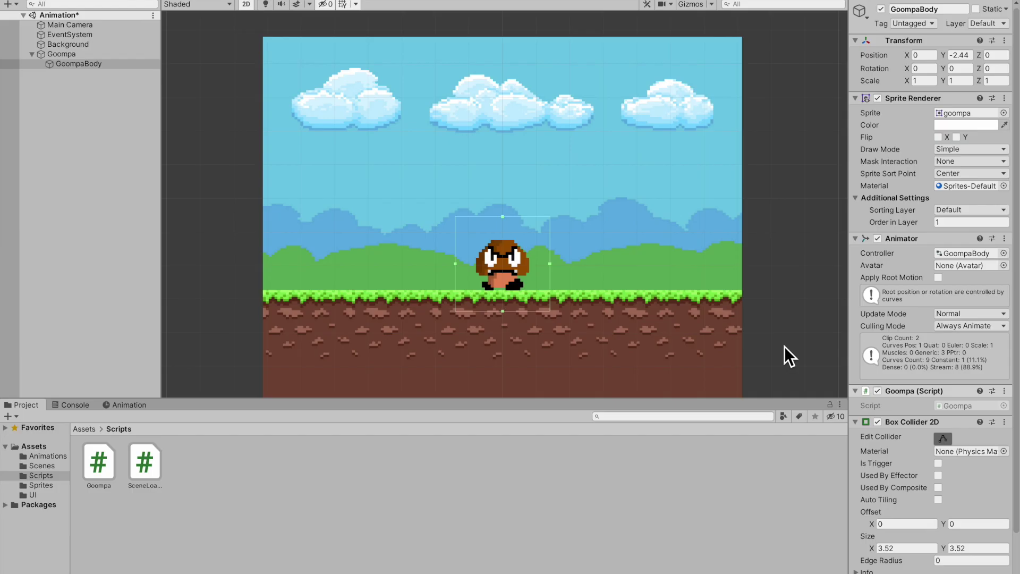
Trim the collider's top, sides and bottom to about 1.80 by 1.80 around the Goompa
left_click_drag(506, 218, 505, 244)
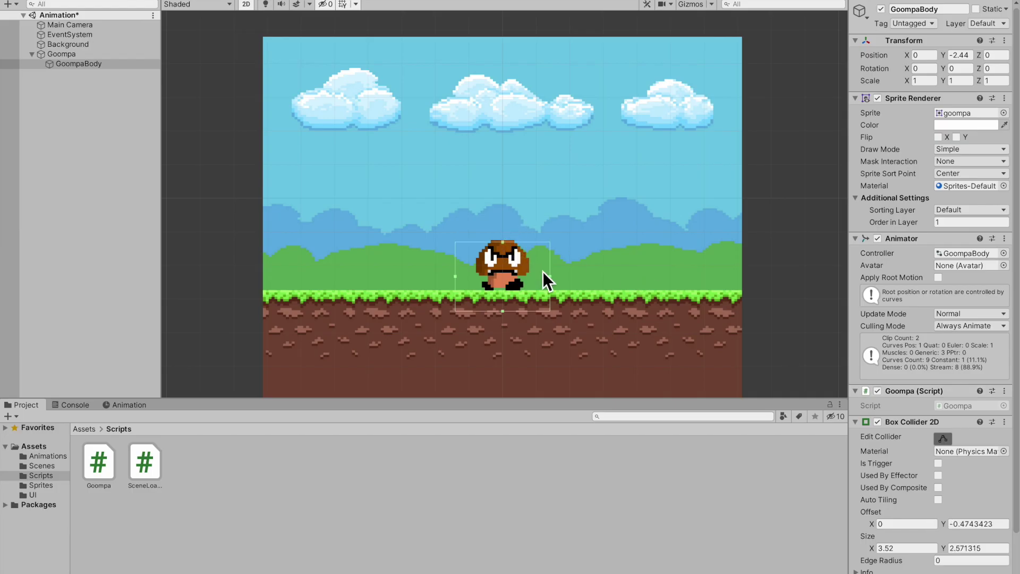
left_click_drag(553, 279, 528, 280)
left_click_drag(492, 315, 478, 269)
key("w")
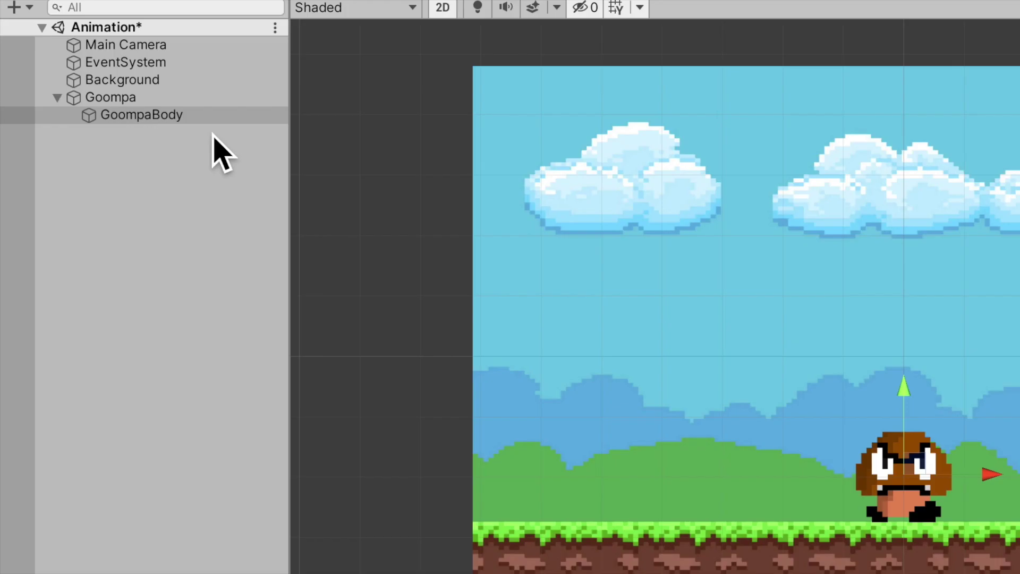
left_click(106, 64)
left_click(106, 83)
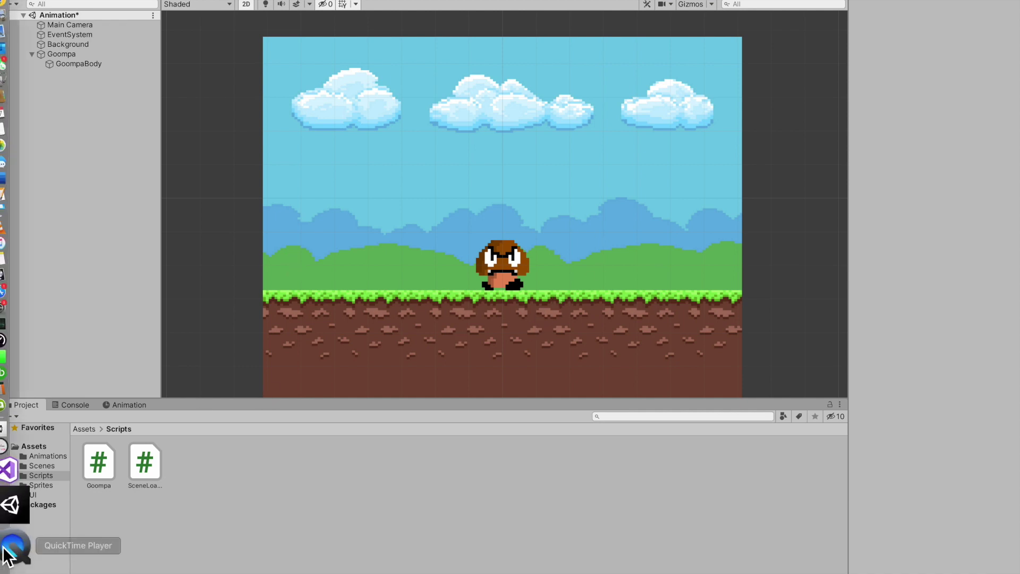
Write myAnimator.SetTrigger("press"); inside OnMouseDown() in Visual Studio
left_click(51, 516)
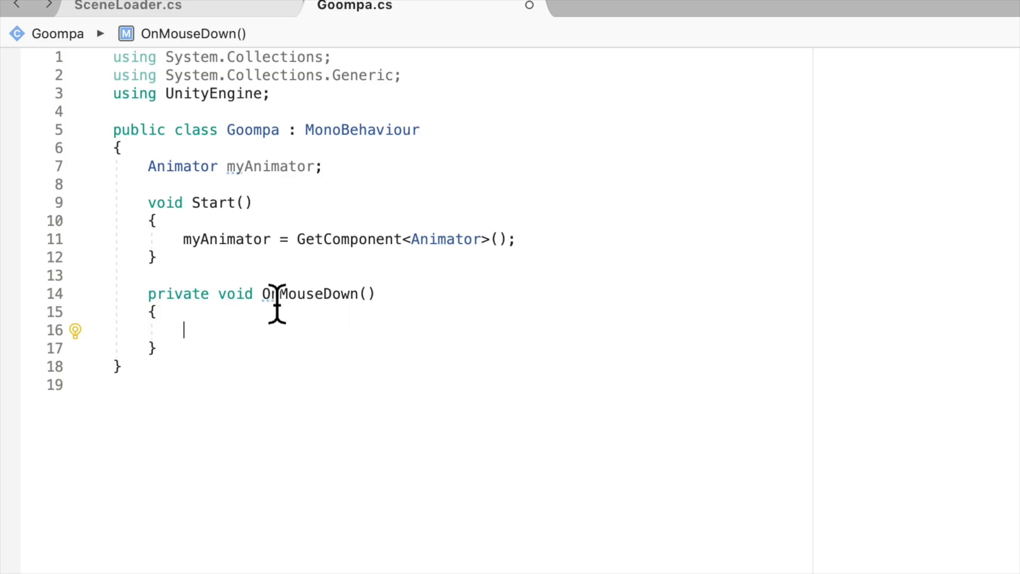
type("myAn")
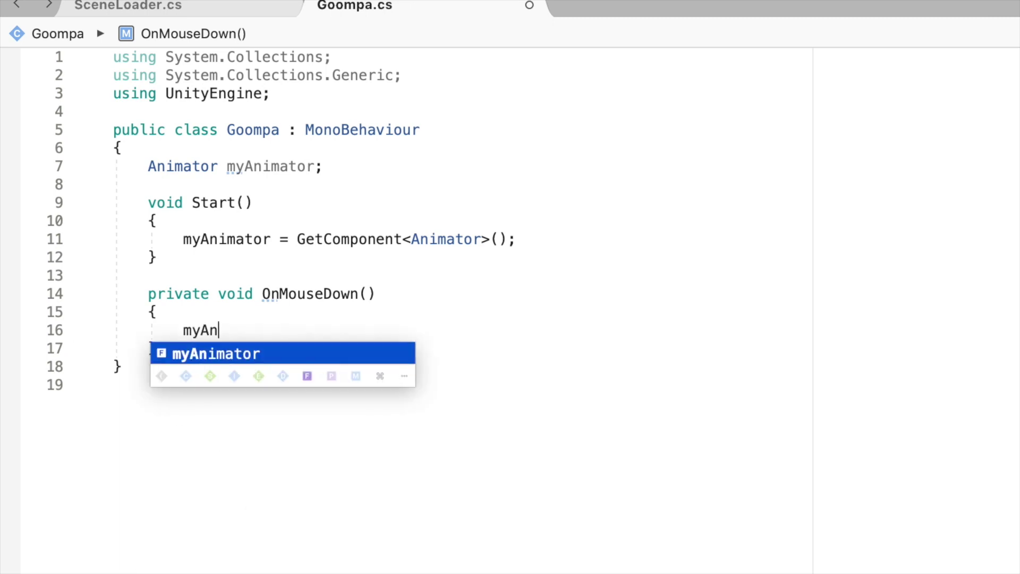
type("imator.SetTrigger(")
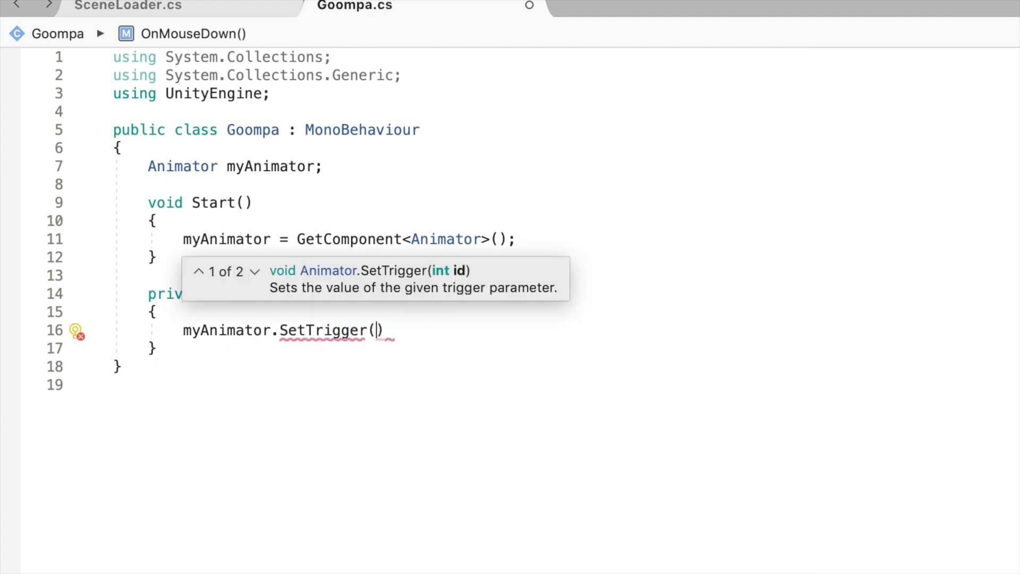
type("\"pree")
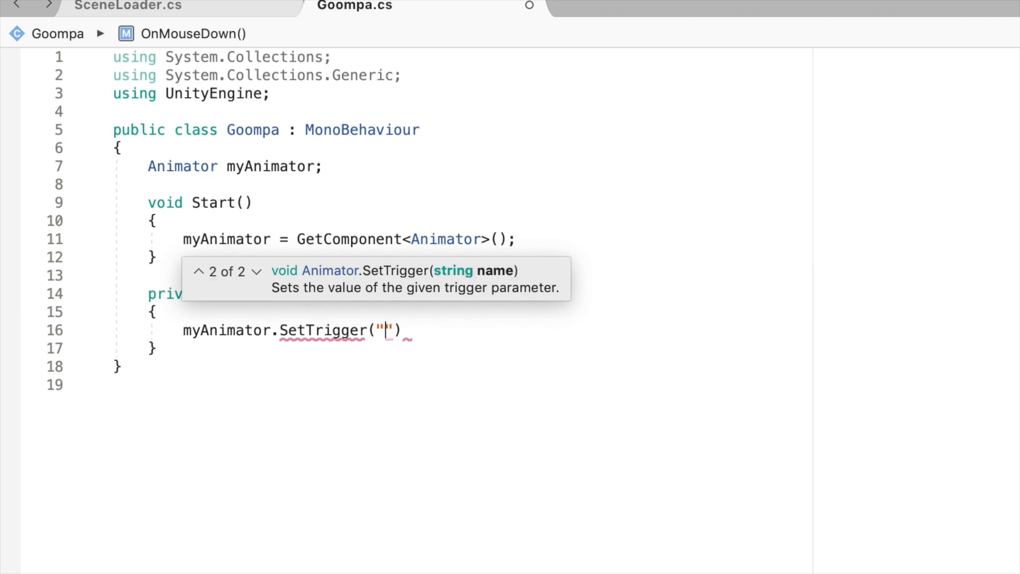
type("ss")
key("End")
type(";")
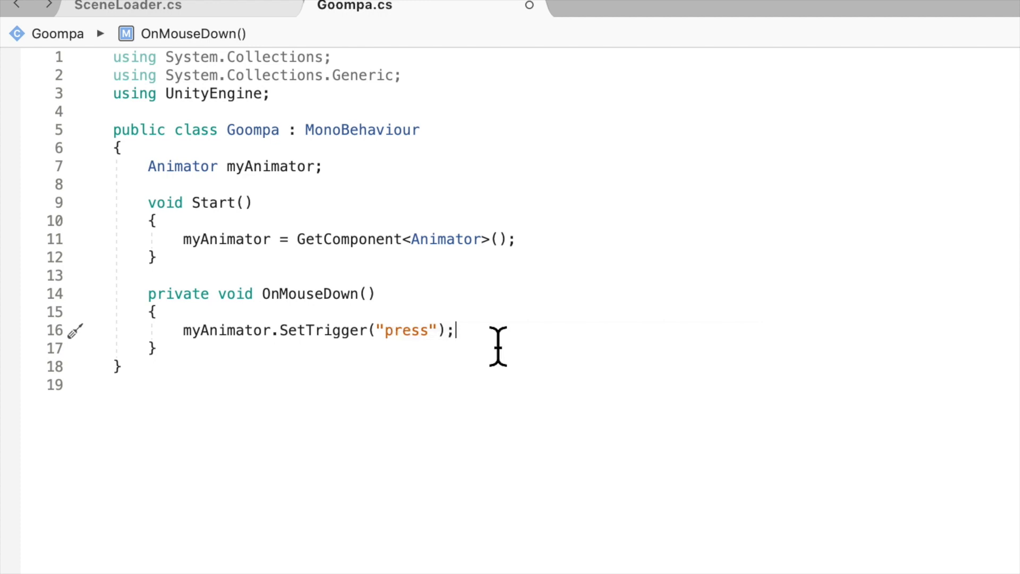
Declare const string PRESS_ANIM = ""; below the myAnimator field
left_click(409, 175)
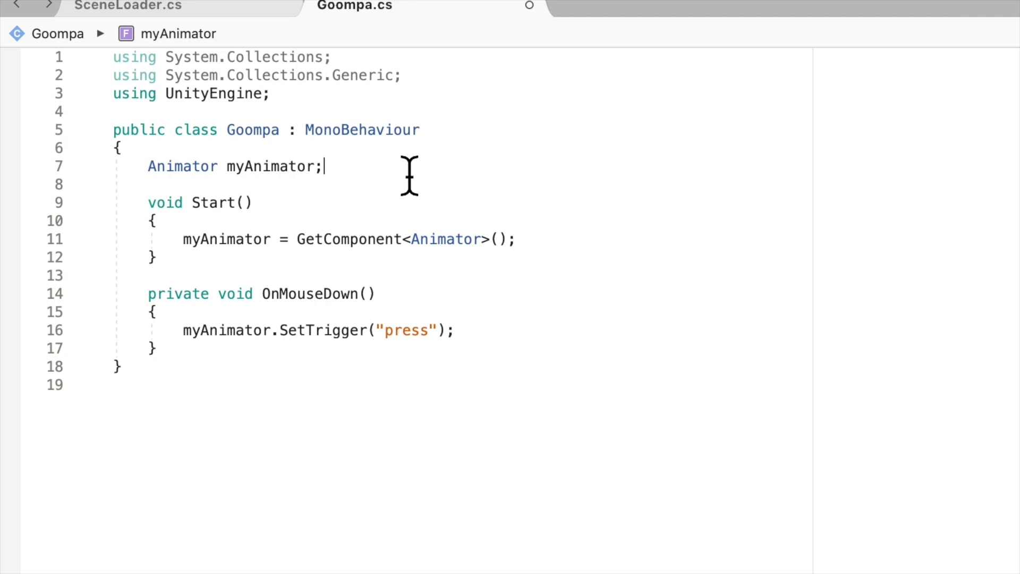
key("Return")
key("Return")
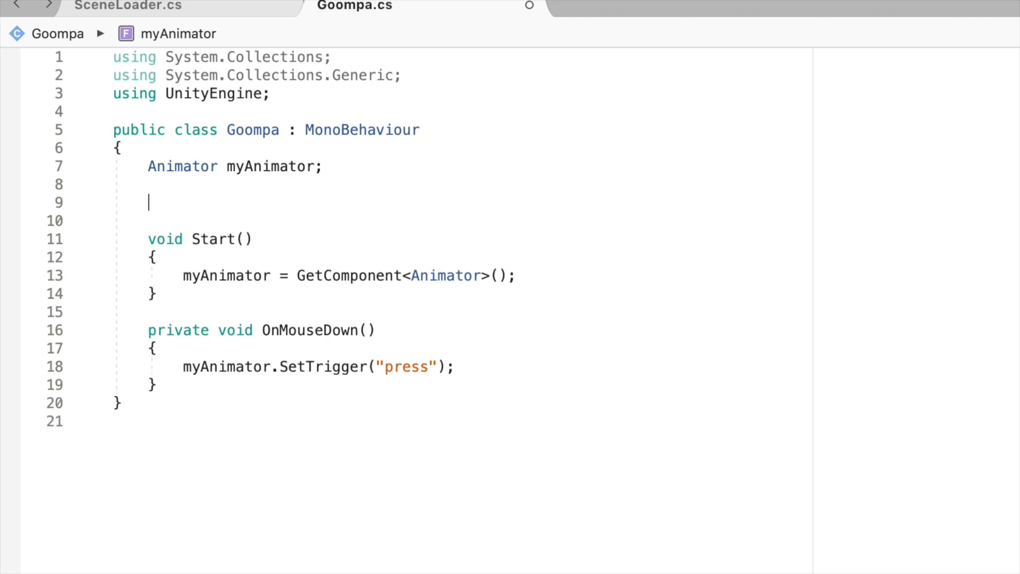
type("const string")
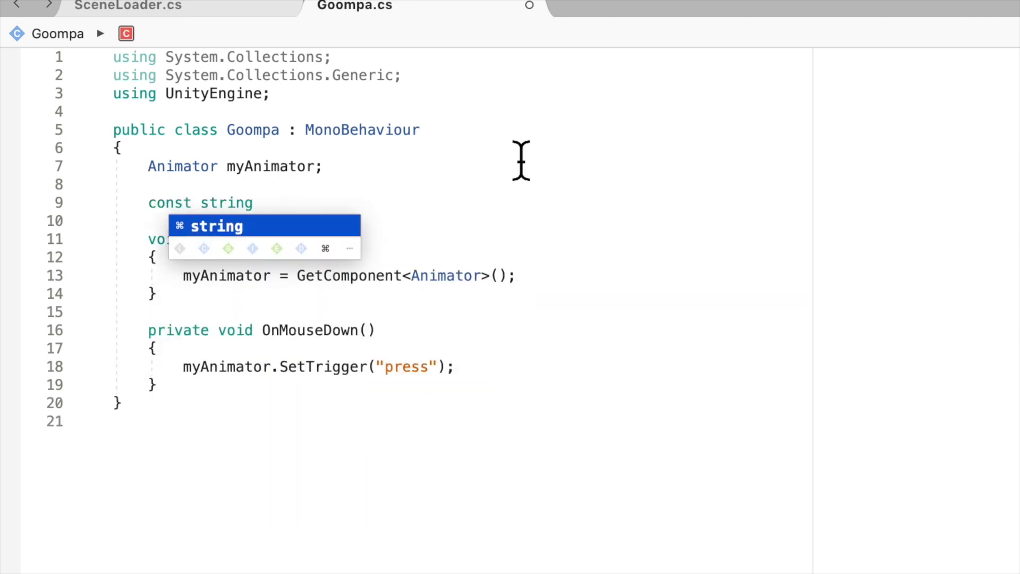
left_click(601, 134)
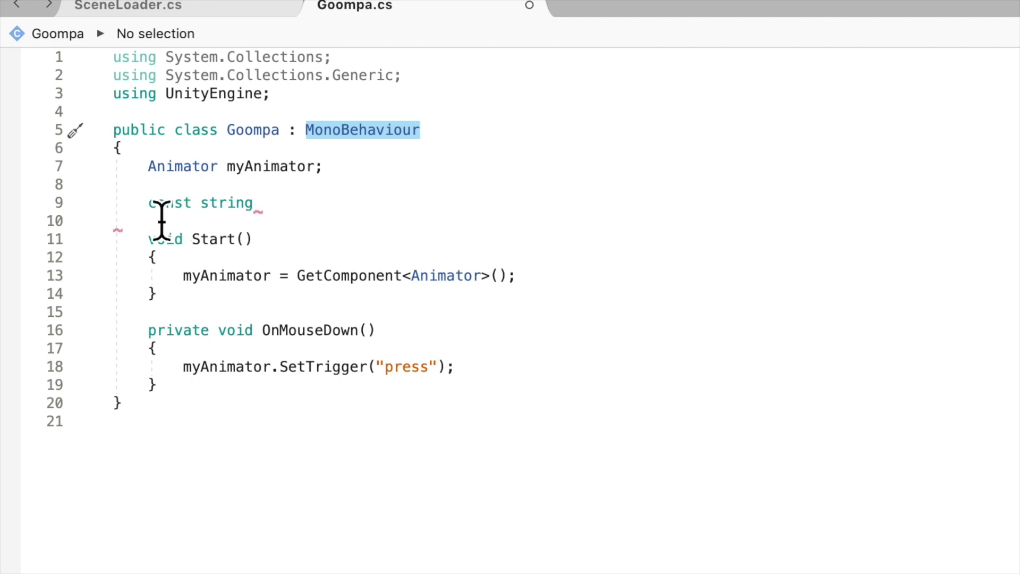
left_click(255, 215)
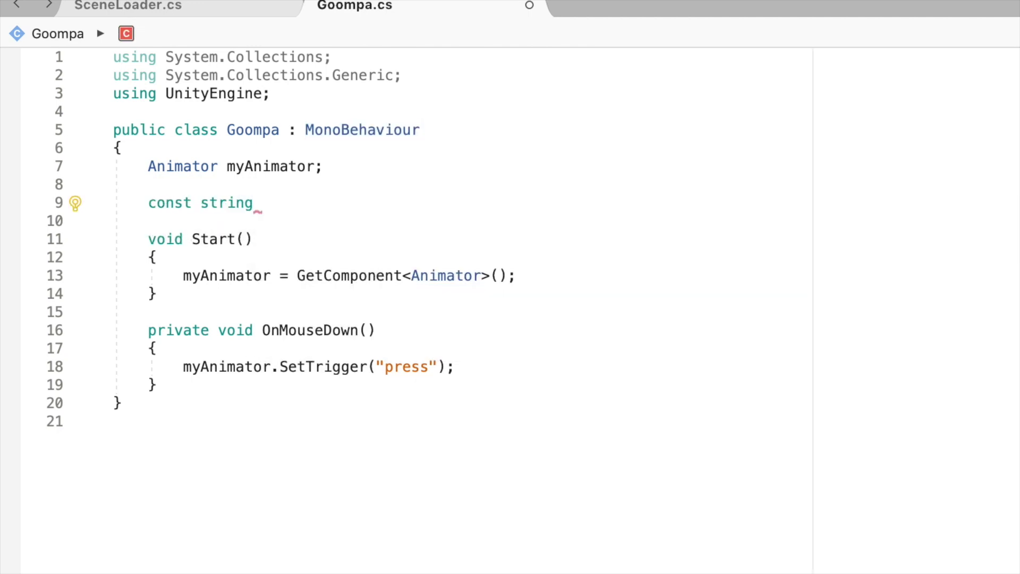
type("PRESS_ANIM")
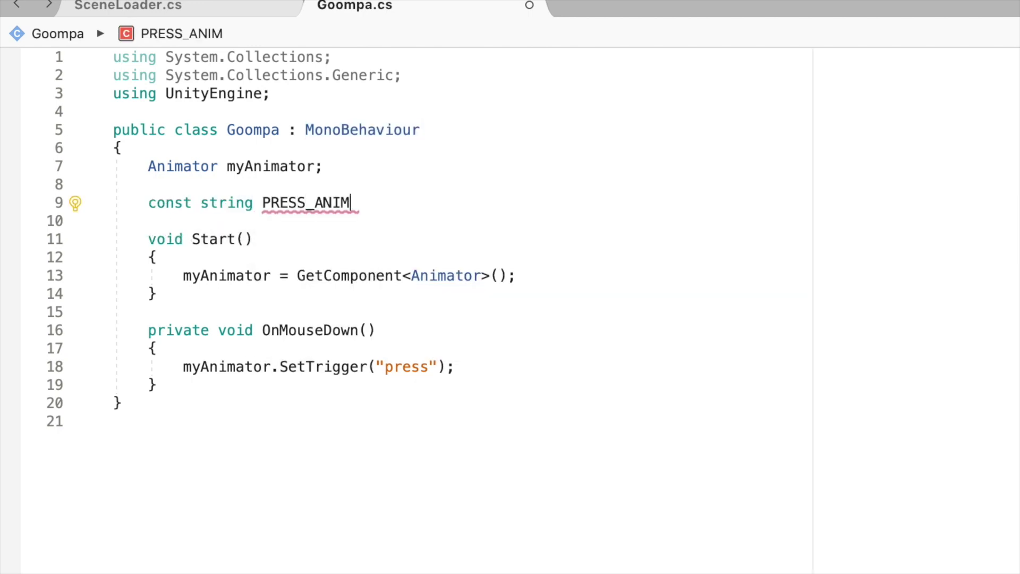
type(" = \"\"")
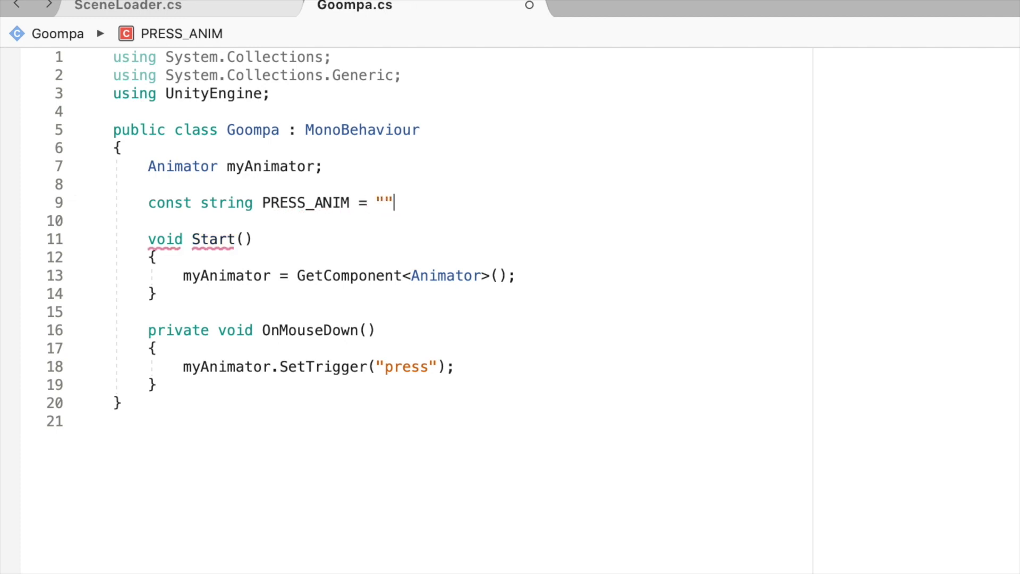
type(";")
Duplicate the PRESS_ANIM declaration on the next line and rename the copy RED_ANIM
left_click_drag(402, 207, 155, 221)
key("super+c")
left_click(425, 215)
key("Return")
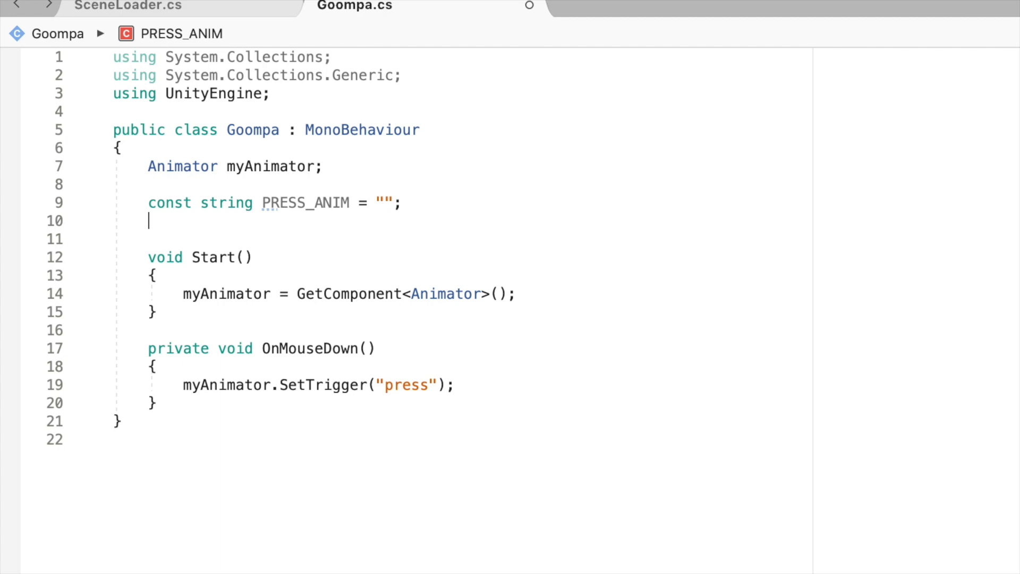
key("super+v")
left_click_drag(307, 234, 262, 220)
type("RED")
left_click(386, 220)
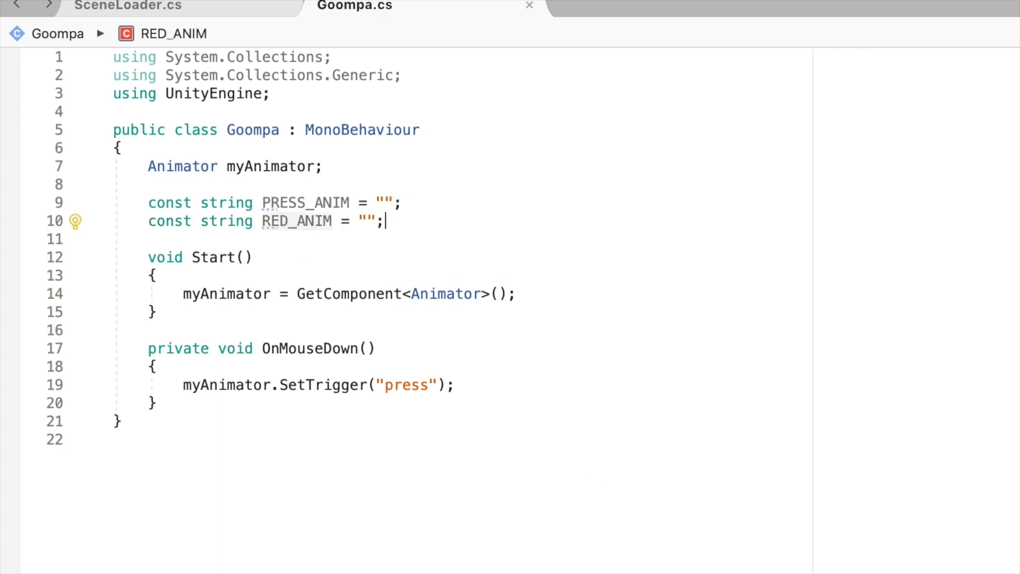
Copy the Animator's press parameter name and paste it as PRESS_ANIM's value
left_click(16, 531)
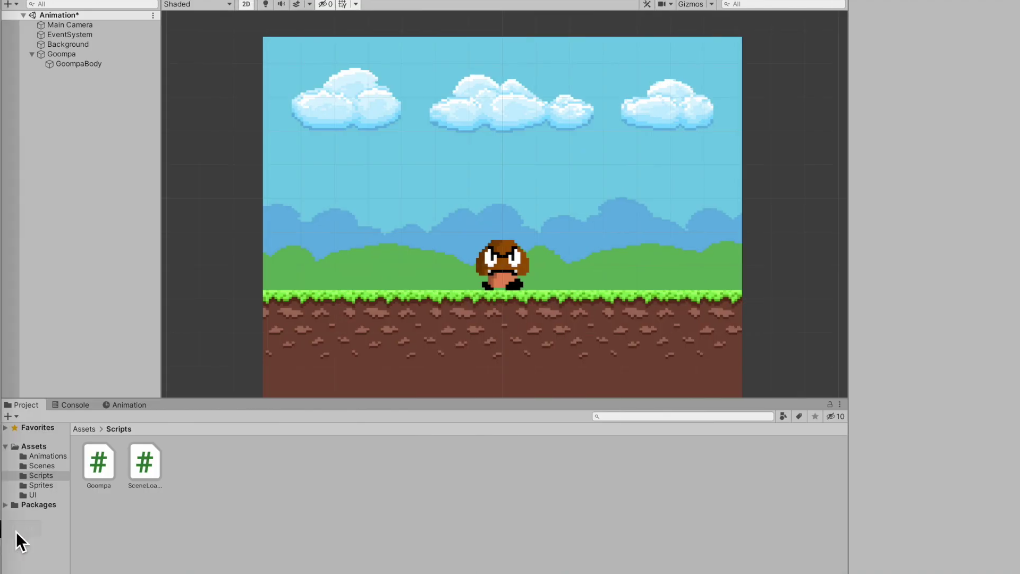
left_click(346, 7)
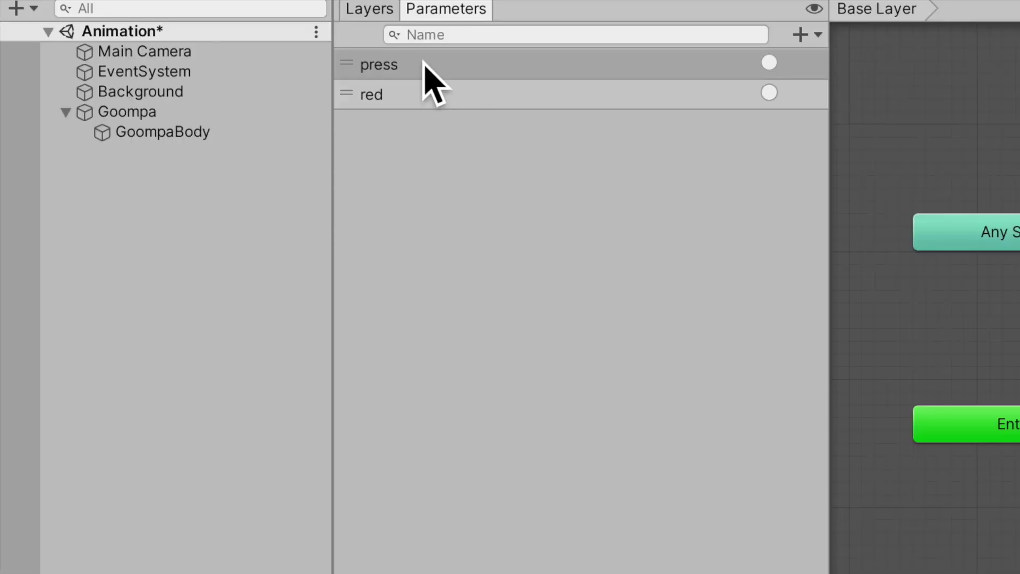
double_click(423, 64)
key("super+c")
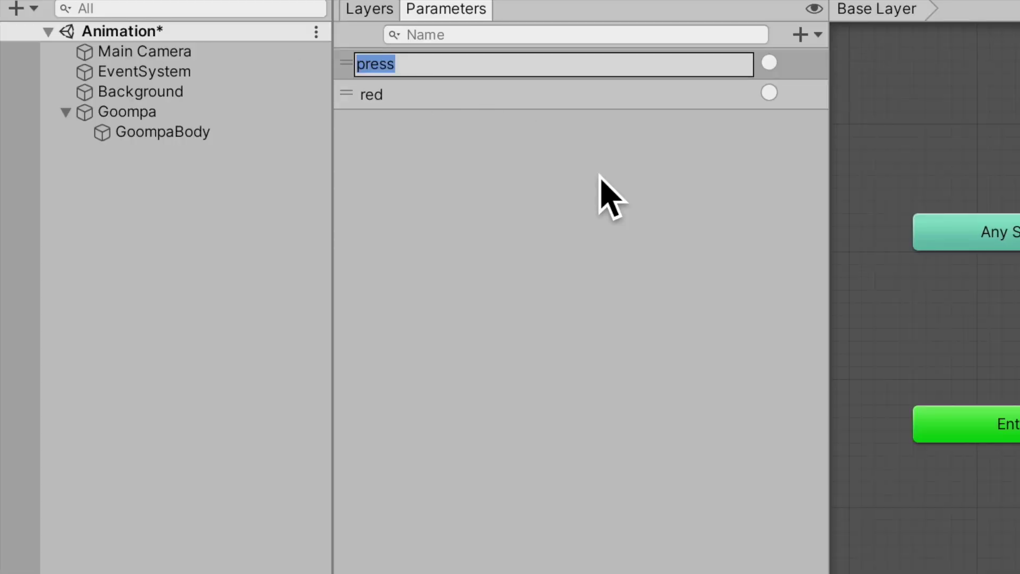
key("super+Tab")
left_click(389, 205)
key("super+v")
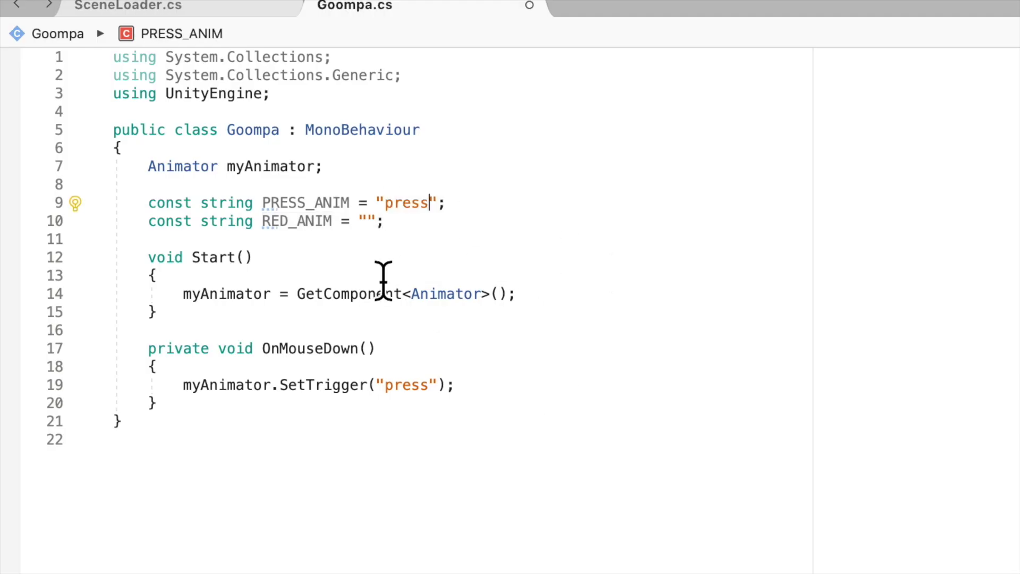
Copy the red parameter name from the Animator and paste it as RED_ANIM's value
key("super+Tab")
double_click(312, 47)
key("super+c")
key("Return")
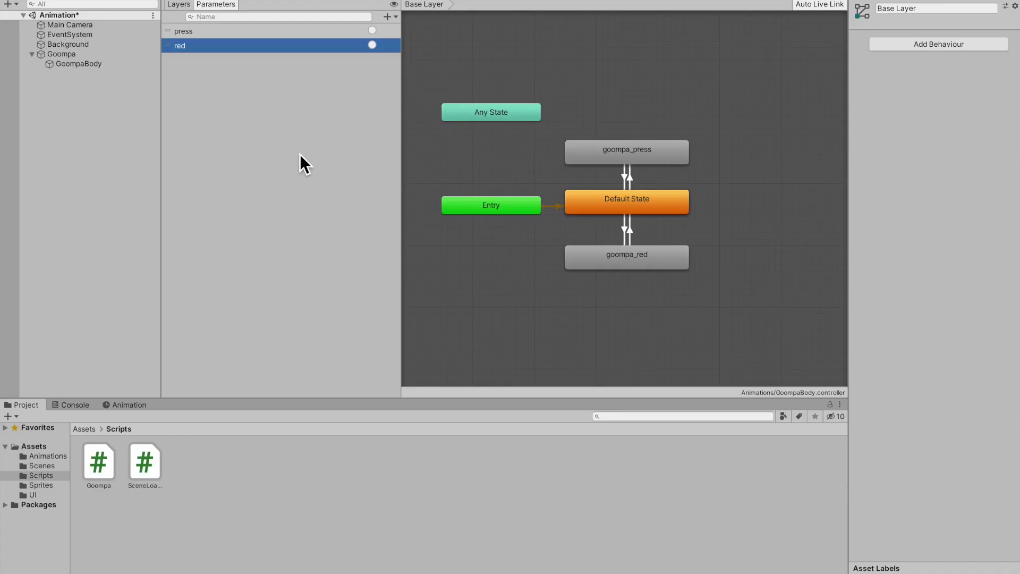
key("super+Tab")
left_click(367, 221)
key("super+v")
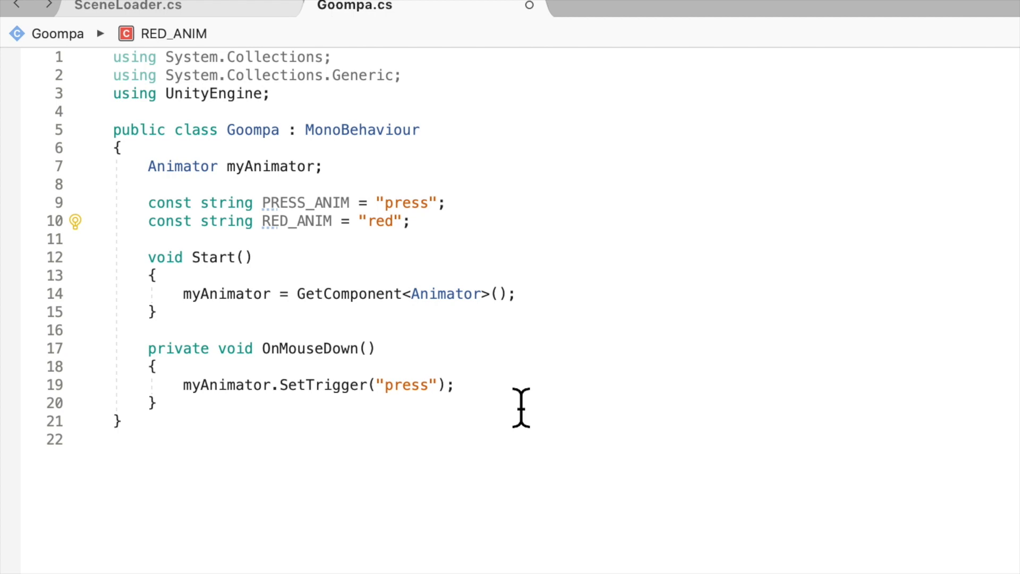
Replace the "press" literal in OnMouseDown's SetTrigger call with PRESS_ANIM
left_click(587, 396)
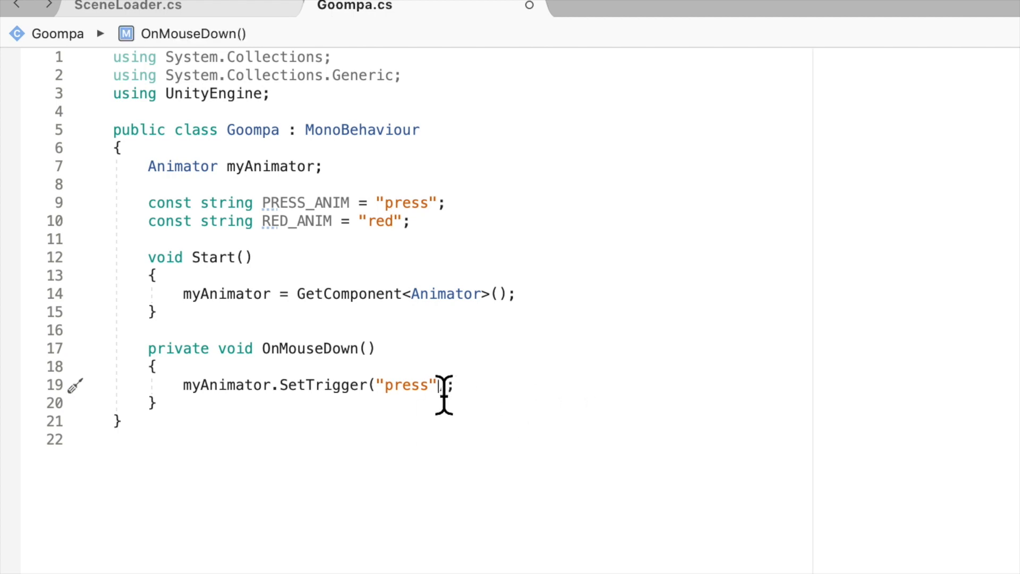
left_click_drag(438, 394, 378, 395)
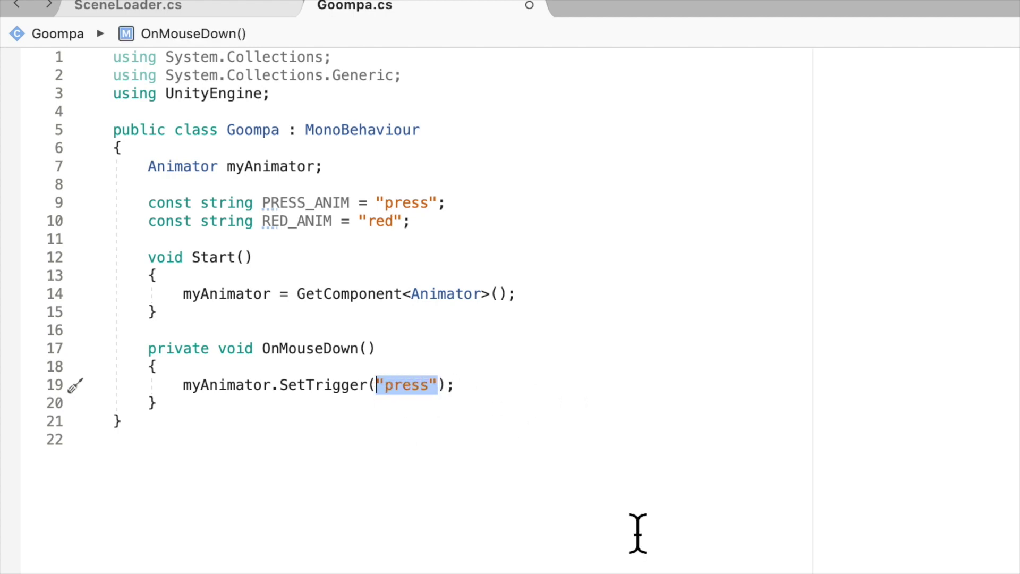
type("PRESS_ANIM")
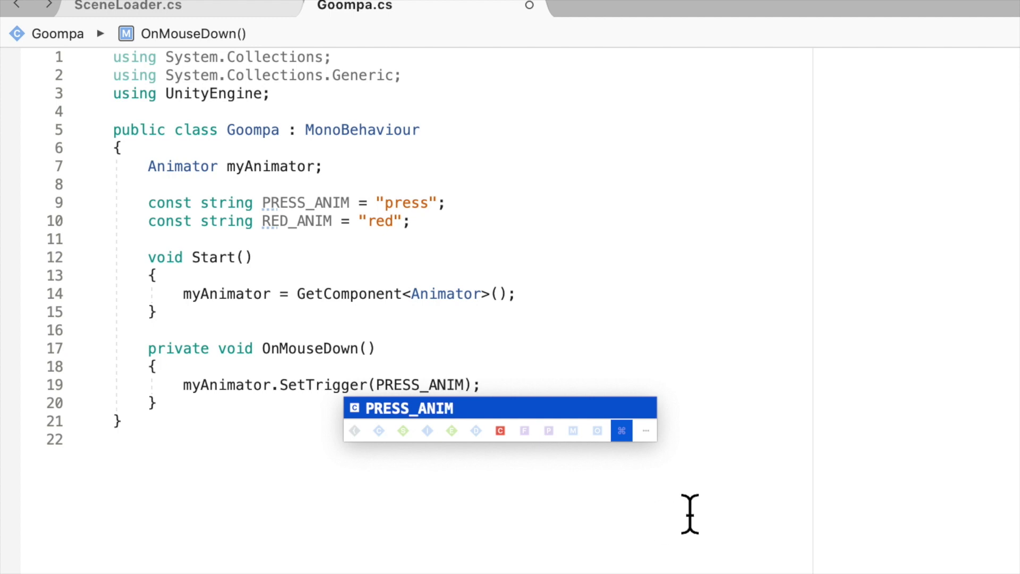
key("End")
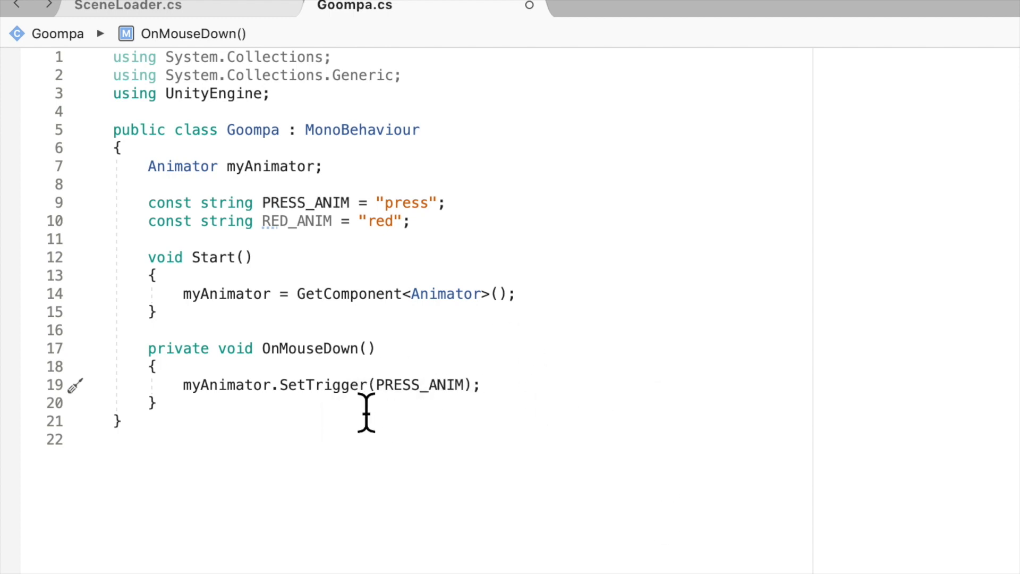
Begin a new private void Update method below the click handler
key("Down")
key("Return")
key("Return")
type("priva")
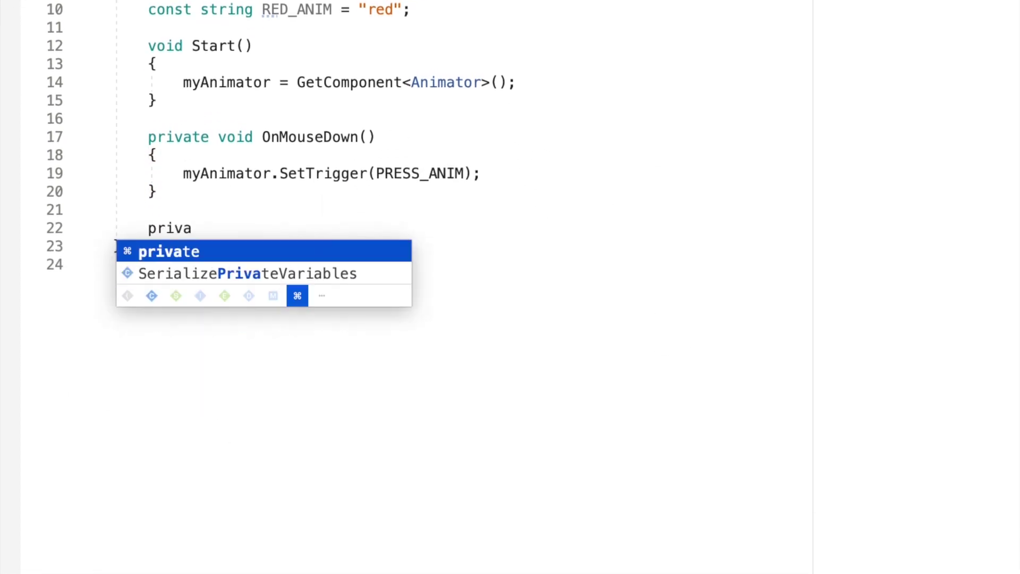
type("te void U")
Complete Update() and add an if (Input.GetKeyDown(KeyCode.Space)) block inside it
key("Return")
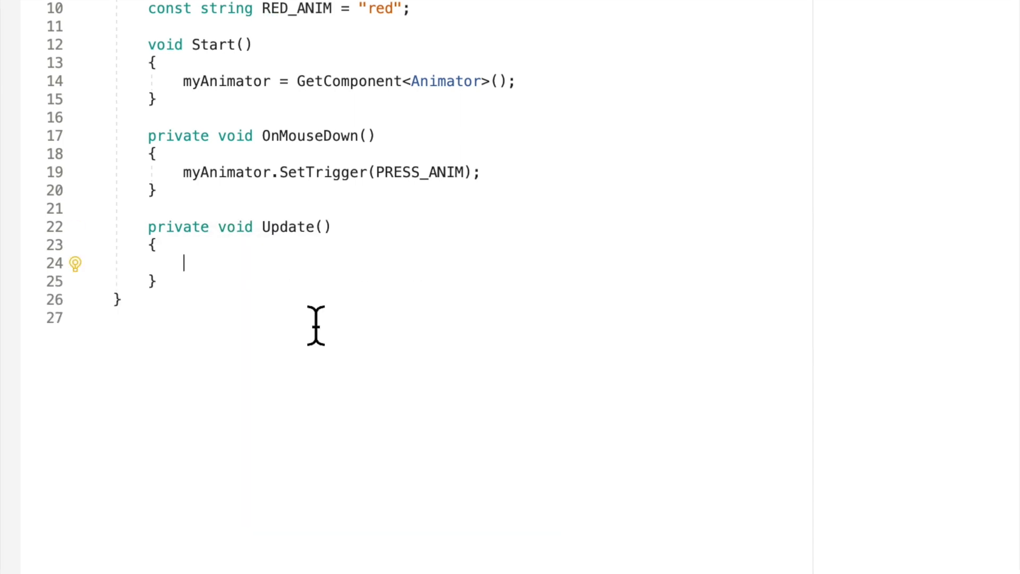
type("i")
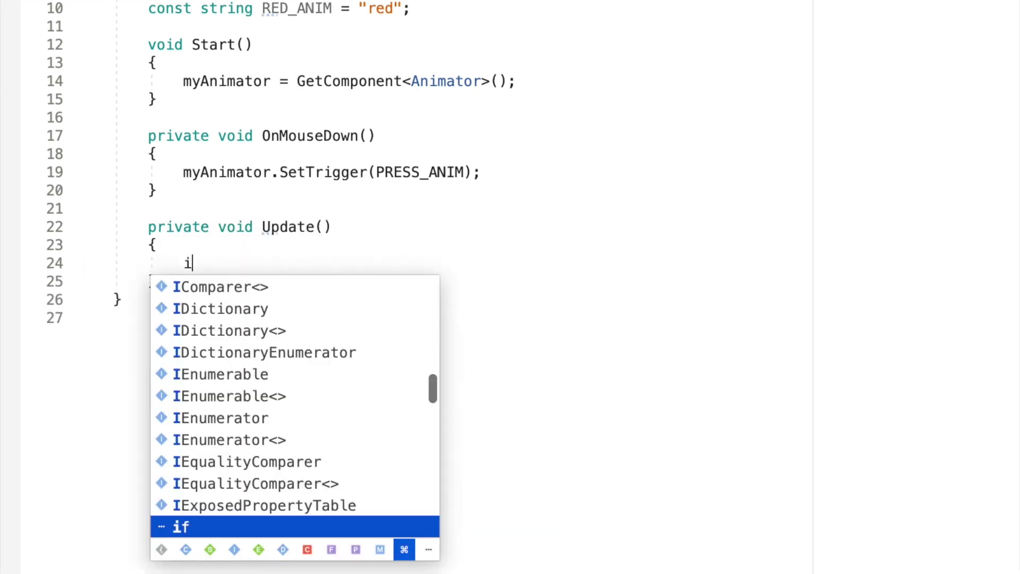
type("f (Input.G")
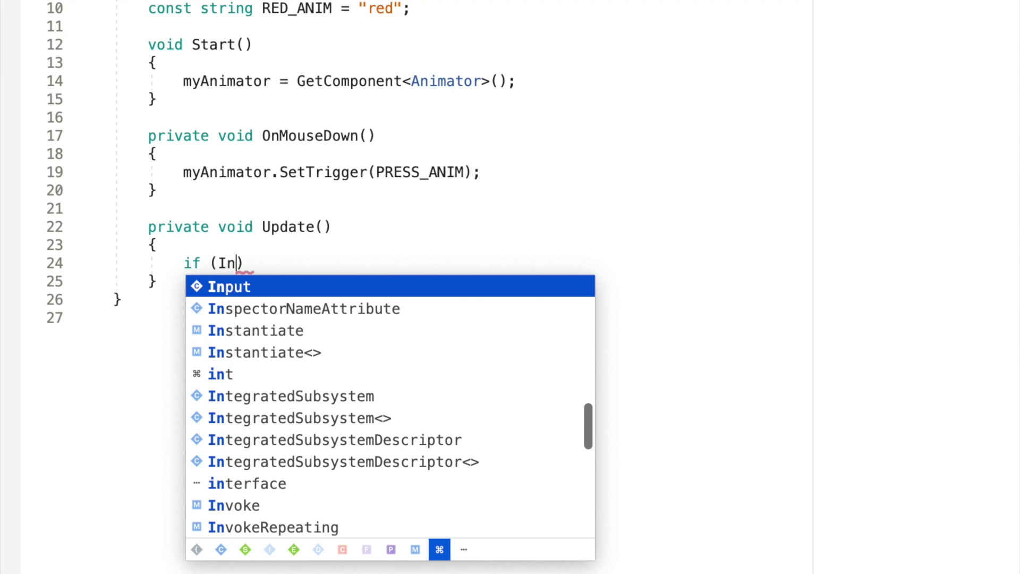
type("etKeyDOwn")
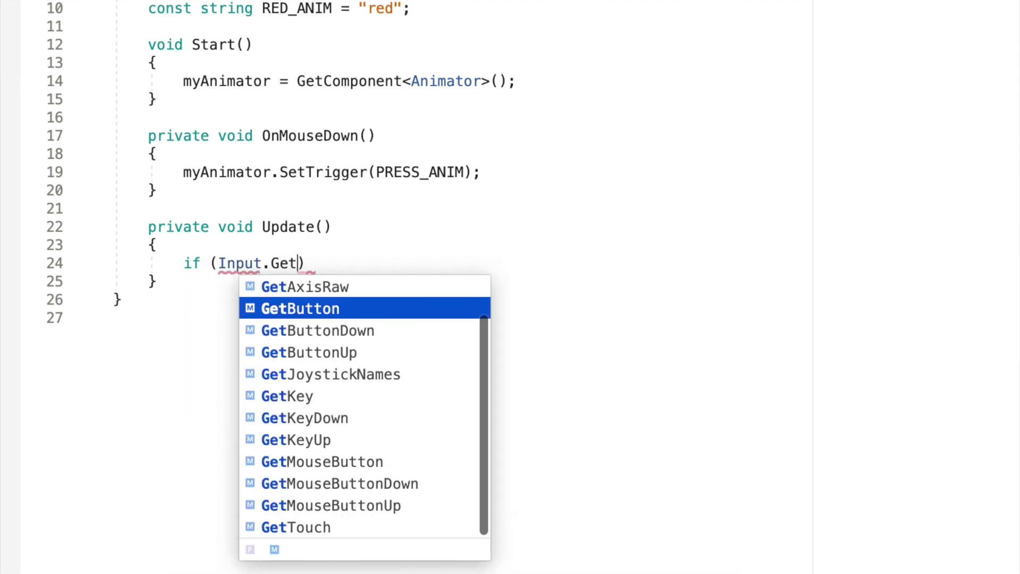
type("(")
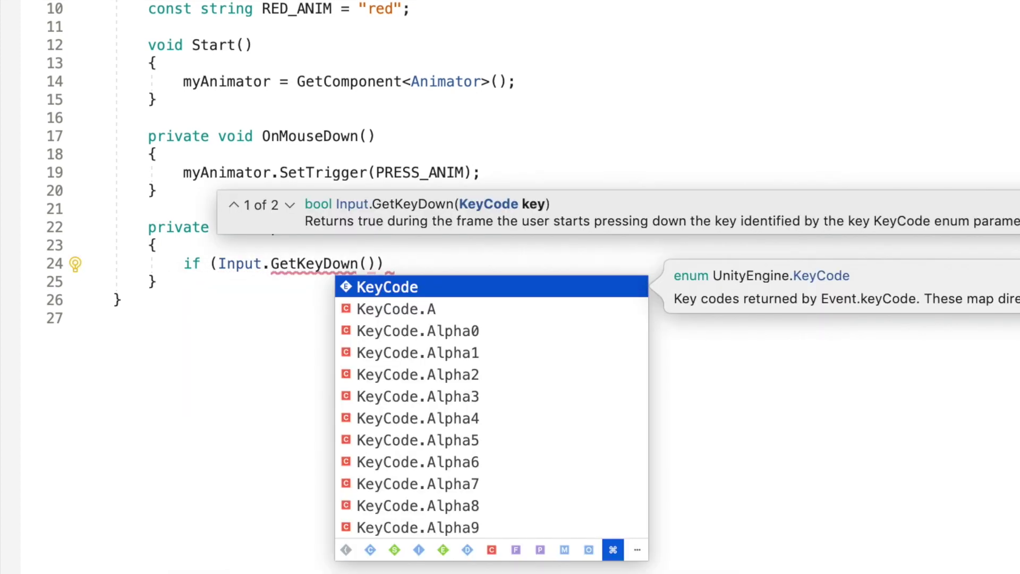
type("Key")
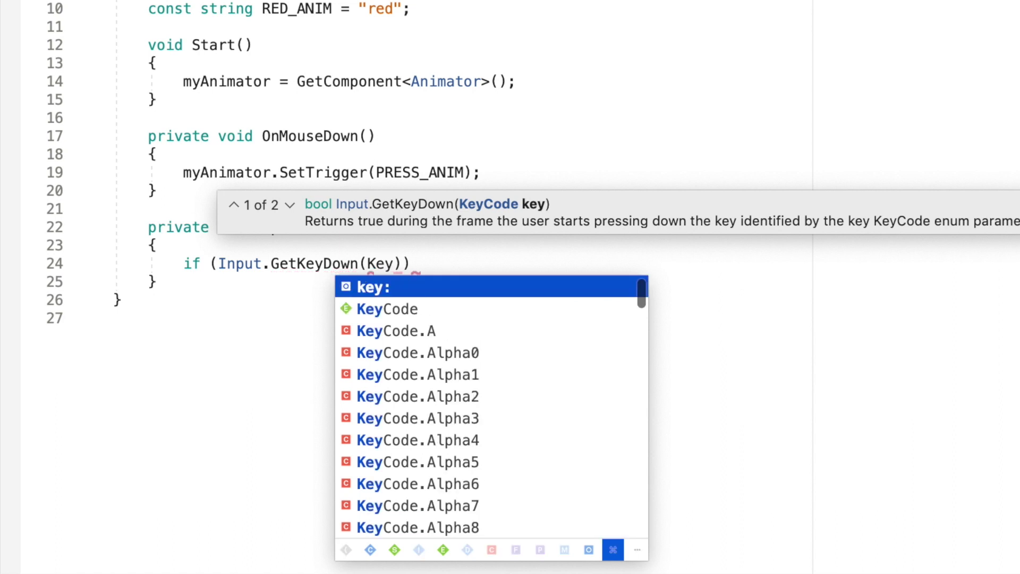
type("Code")
type(".Spac")
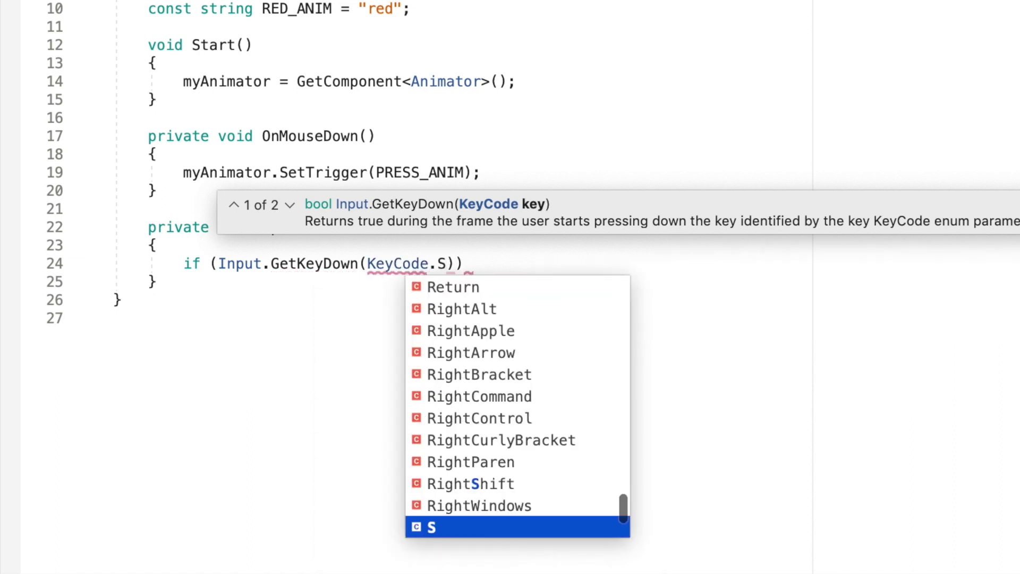
type("e")
key("Return")
key("End")
key("Return")
type("{")
key("Return")
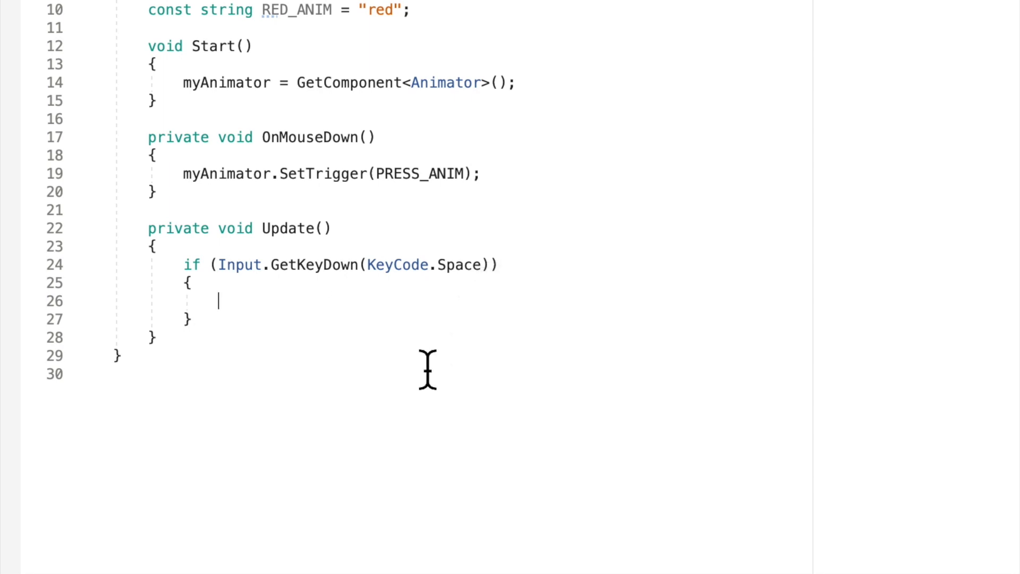
Inside the Space check, call myAnimator.SetTrigger(RED_ANIM);
type("myAnimator")
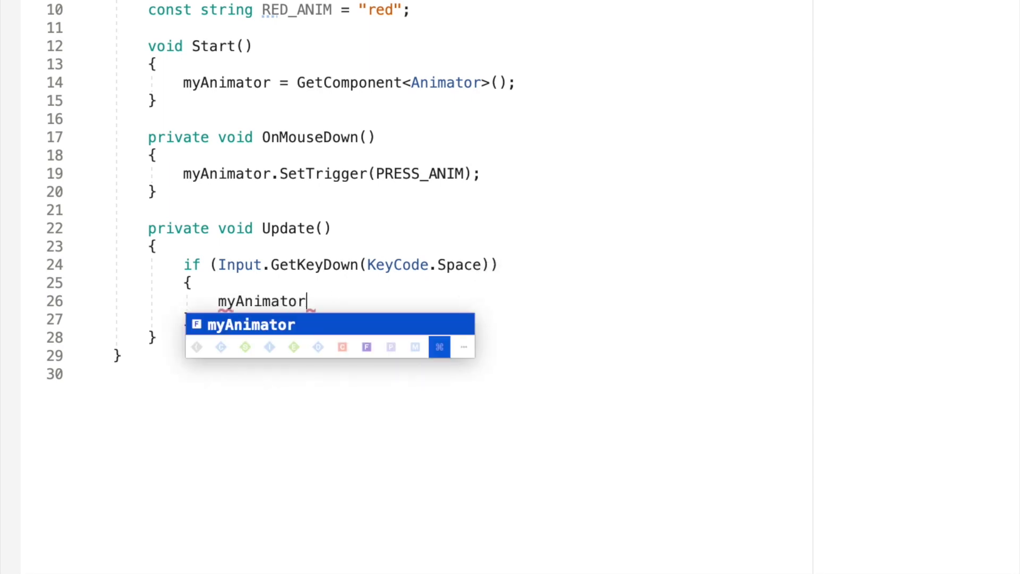
type(".SetTrigger")
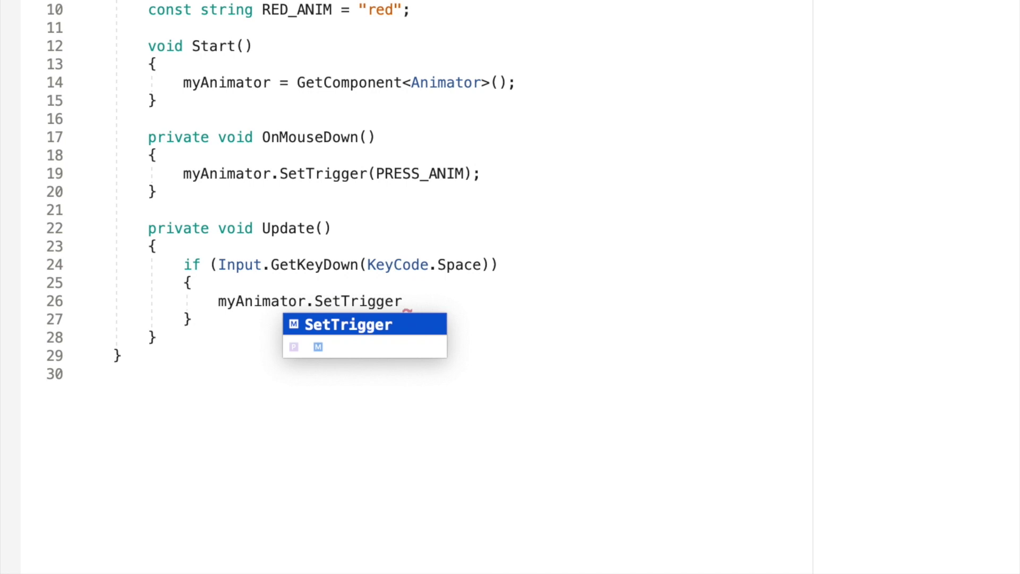
scroll(551, 289, "down", 1)
key("BackSpace")
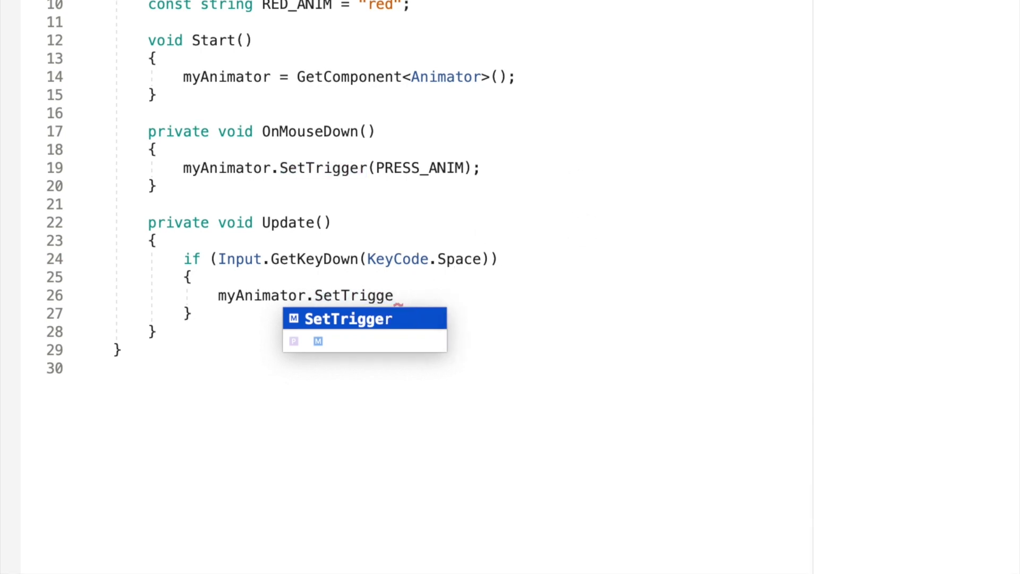
key("BackSpace")
key("BackSpace")
type("Bool")
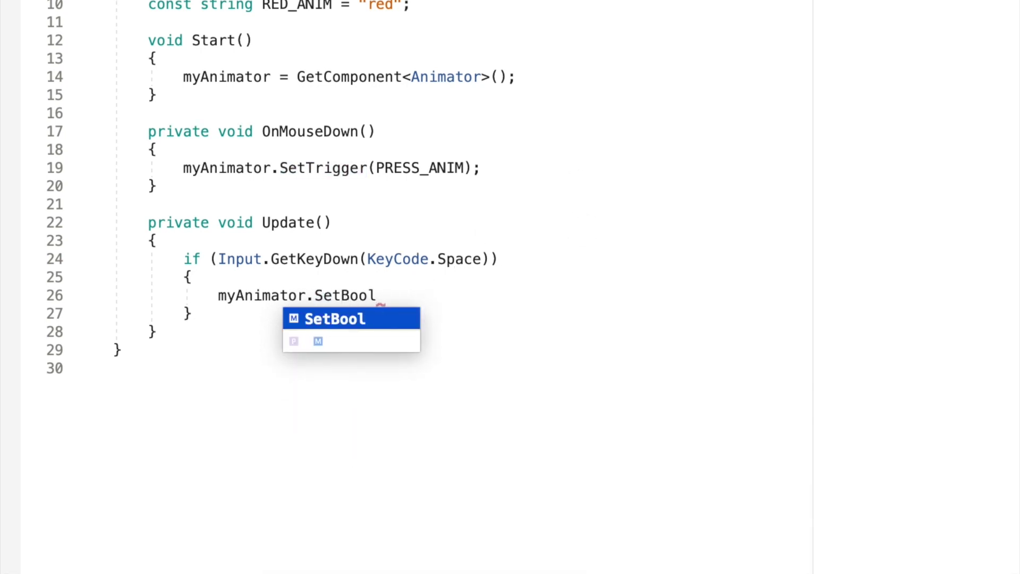
key("BackSpace")
key("BackSpace")
key("BackSpace")
key("BackSpace")
type("Trigger")
scroll(556, 356, "up", 1)
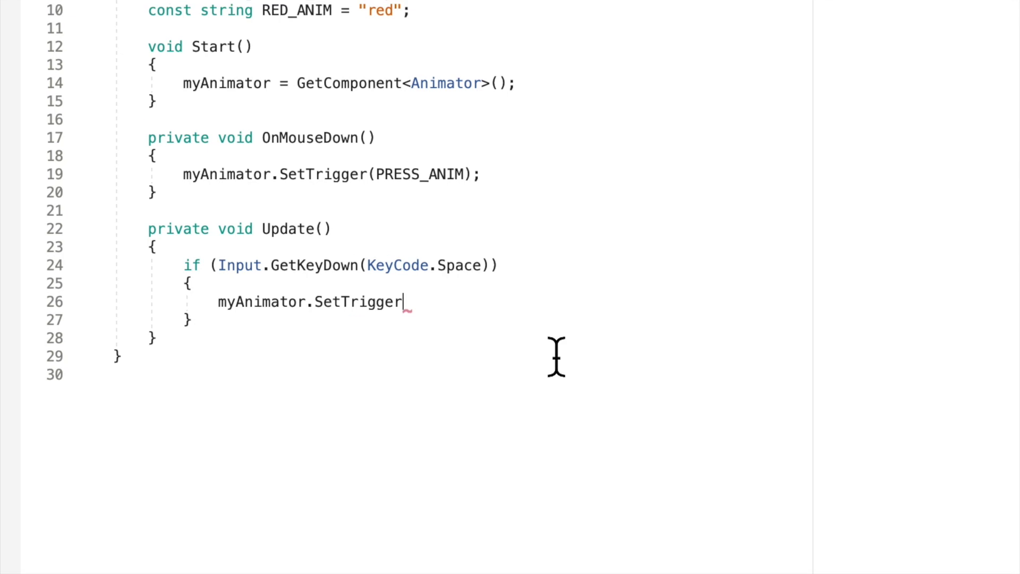
type("(RED_ANIM")
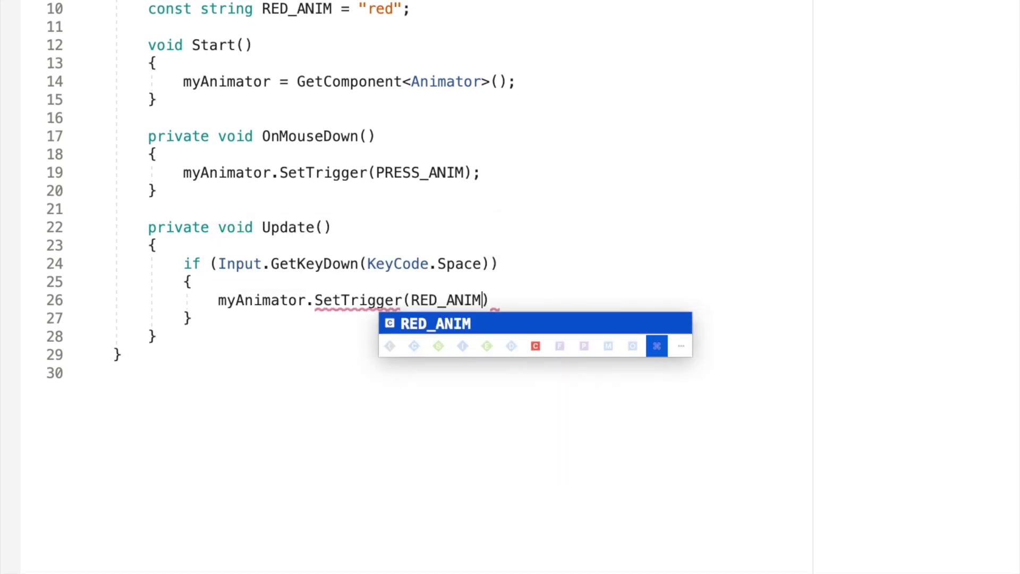
type(");")
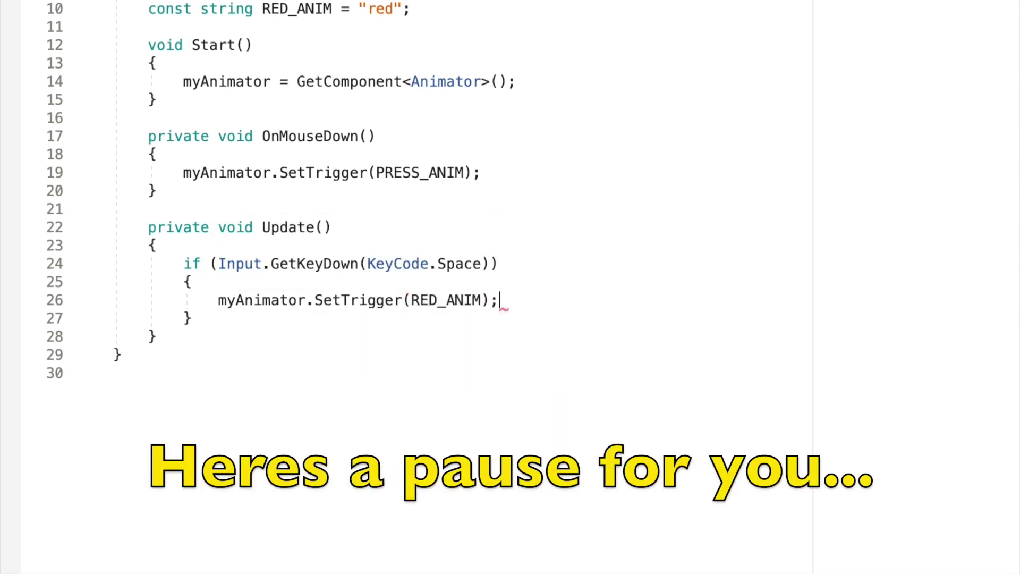